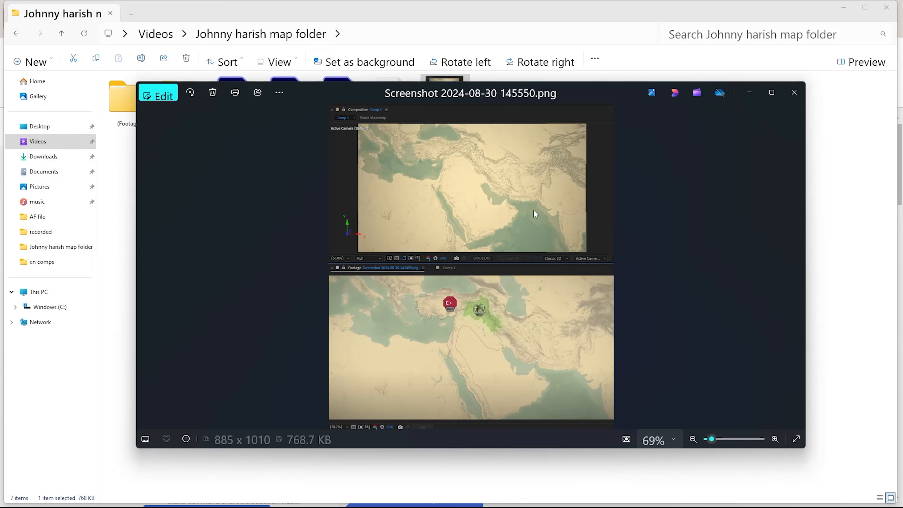
left_click(790, 93)
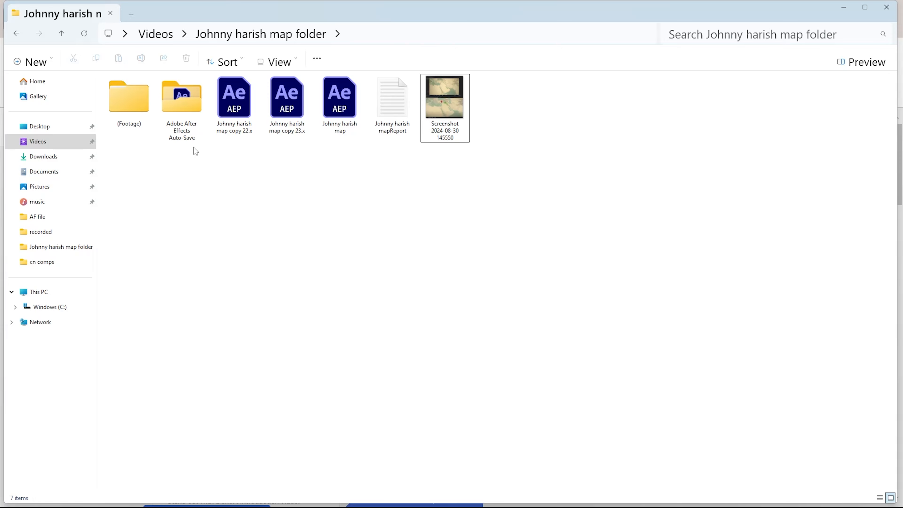
left_click_drag(255, 156, 328, 75)
left_click(236, 147)
left_click(336, 110)
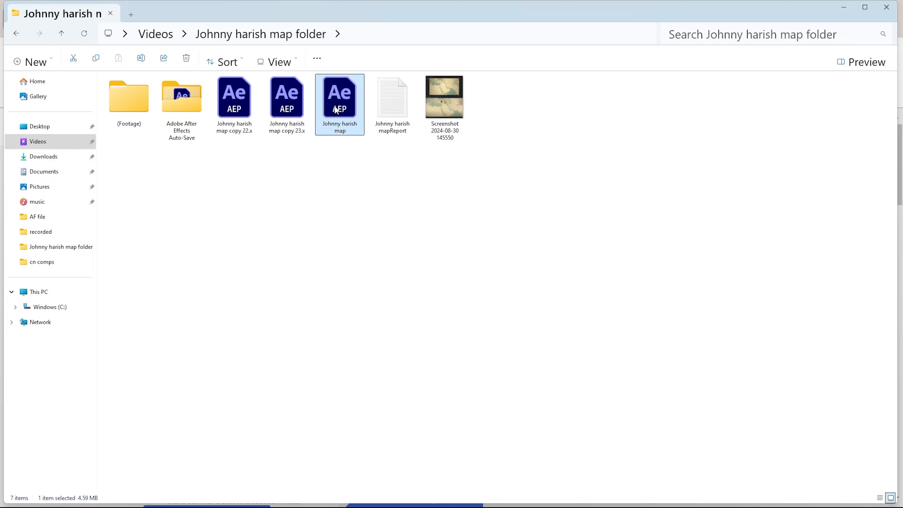
double_click(336, 110)
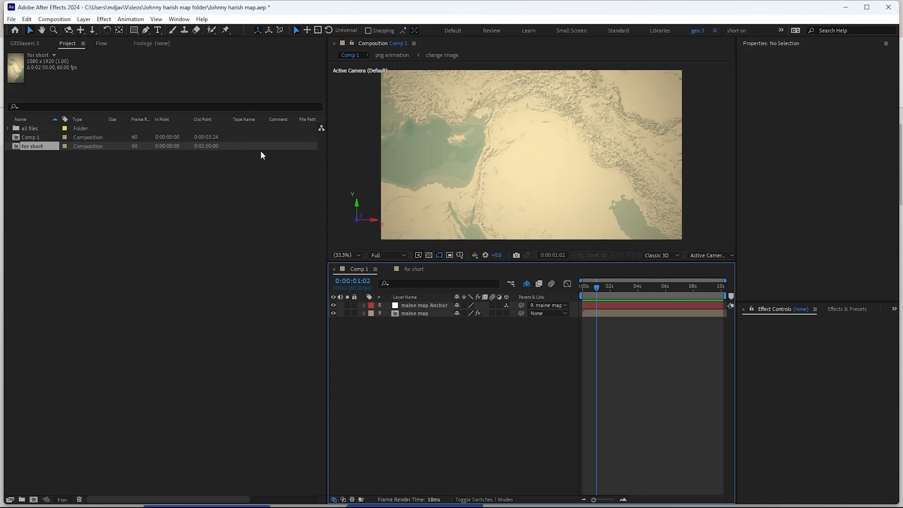
Scrub through Comp 1, bring up the GEOlayers 3 map browser and expand the application window to fill the screen.
left_click_drag(589, 286, 716, 292)
left_click(24, 43)
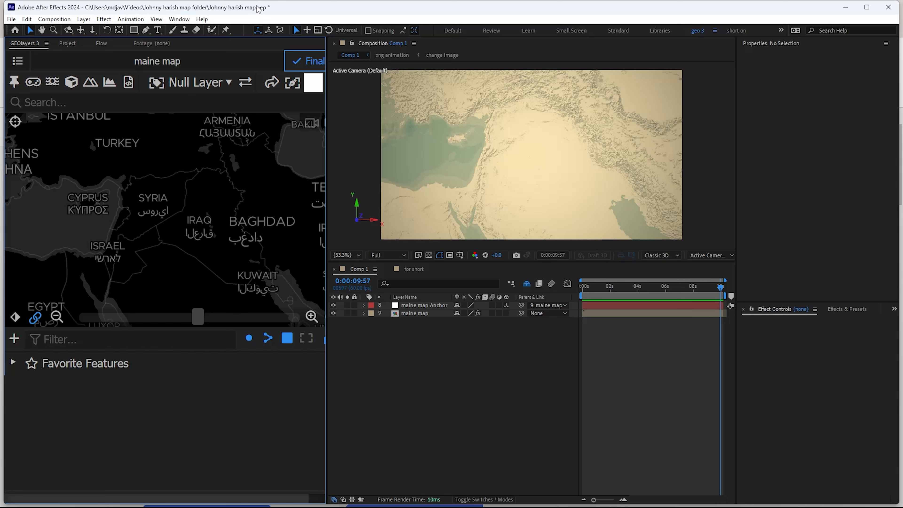
key("ctrl+backslash")
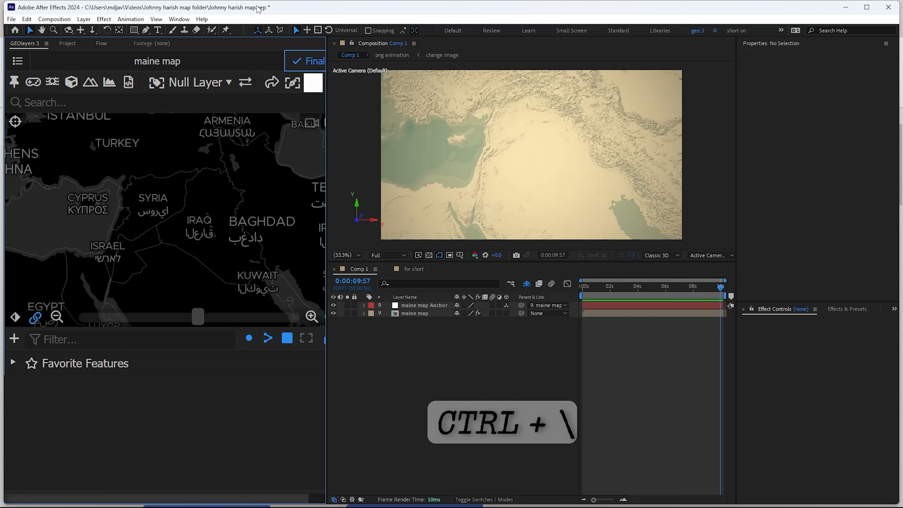
key("ctrl+backslash")
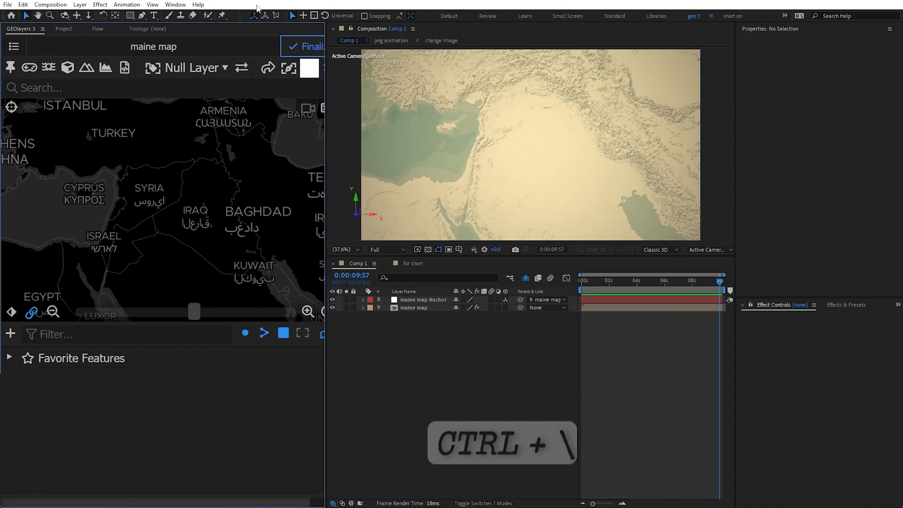
Scrub through the vertical "for short" composition from start to end and close it.
left_click(411, 266)
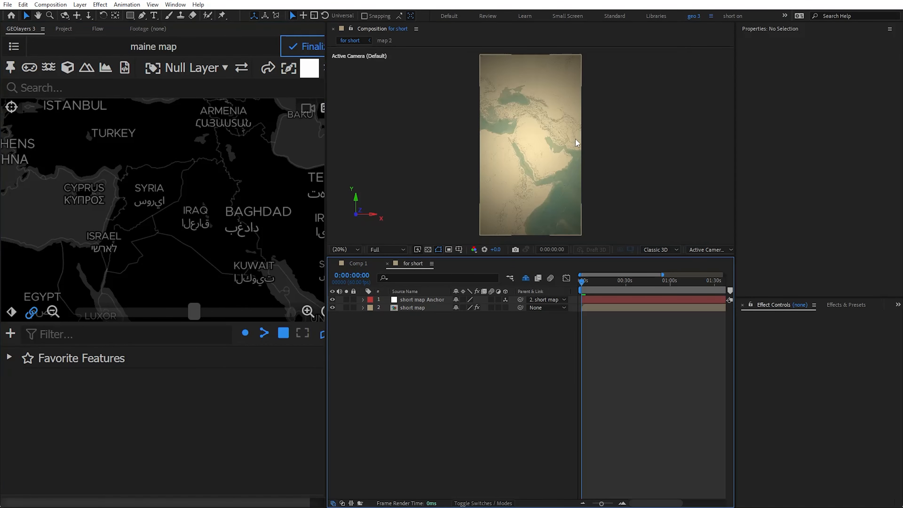
scroll(640, 330, "down", 3)
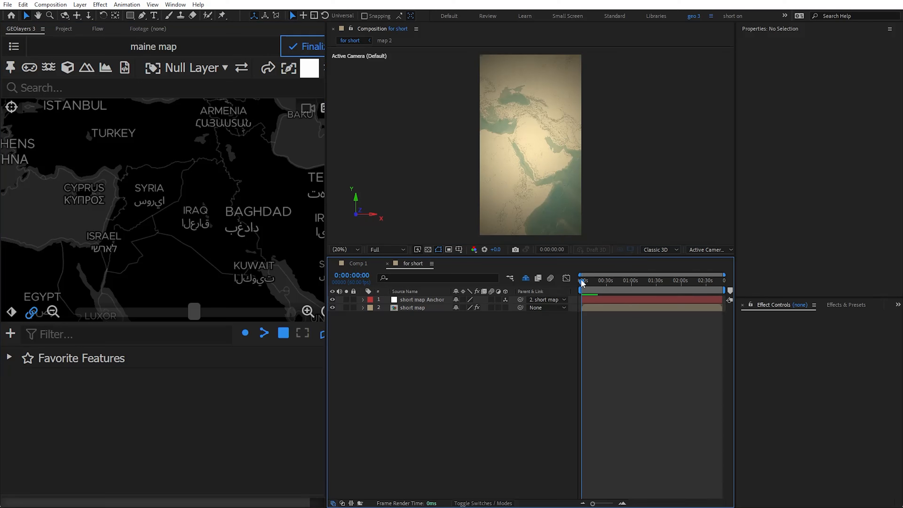
left_click_drag(582, 281, 728, 294)
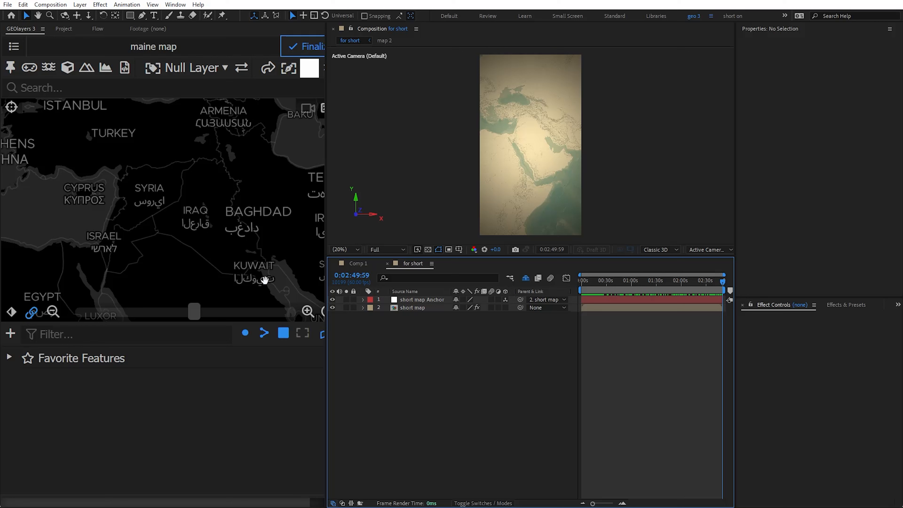
left_click(387, 264)
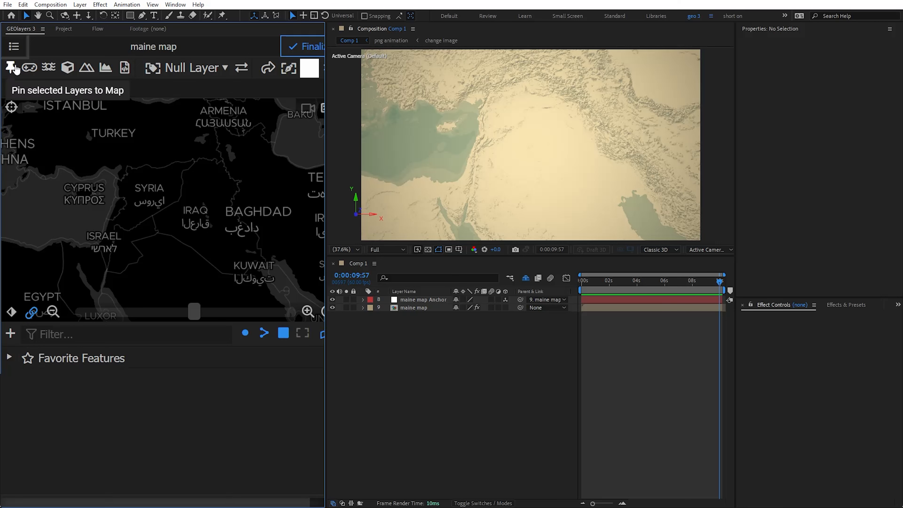
Look over the list of mapcomps and inspect the existing Iraq shape layer in Comp 1.
left_click(14, 46)
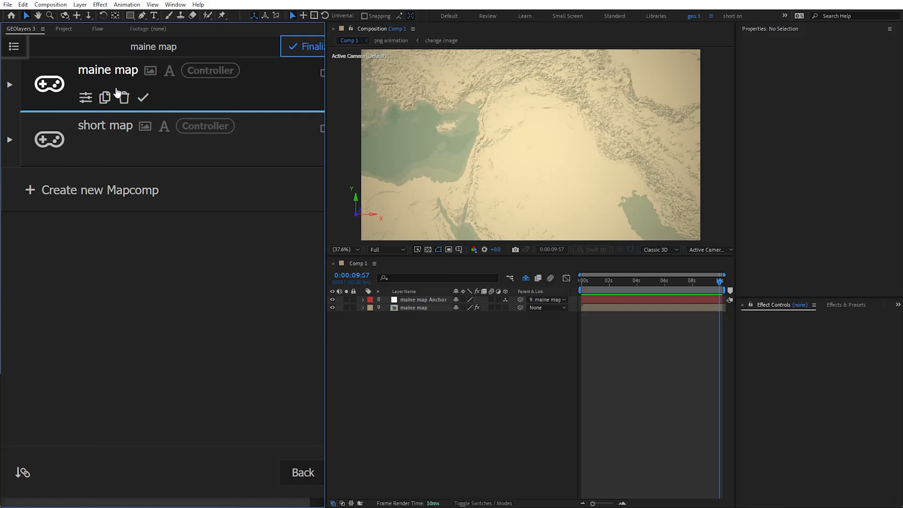
left_click(414, 297)
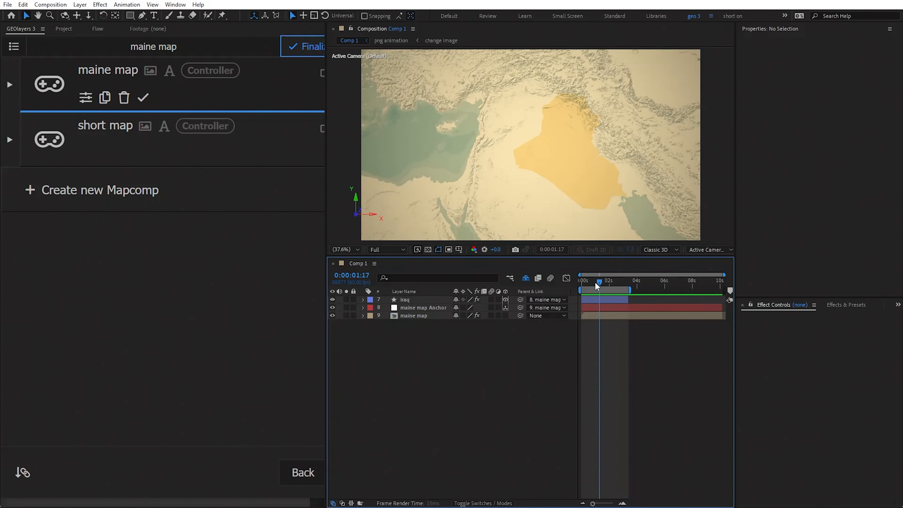
mouse_move(596, 283)
left_mouse_down()
mouse_move(588, 283)
mouse_move(606, 284)
left_mouse_up()
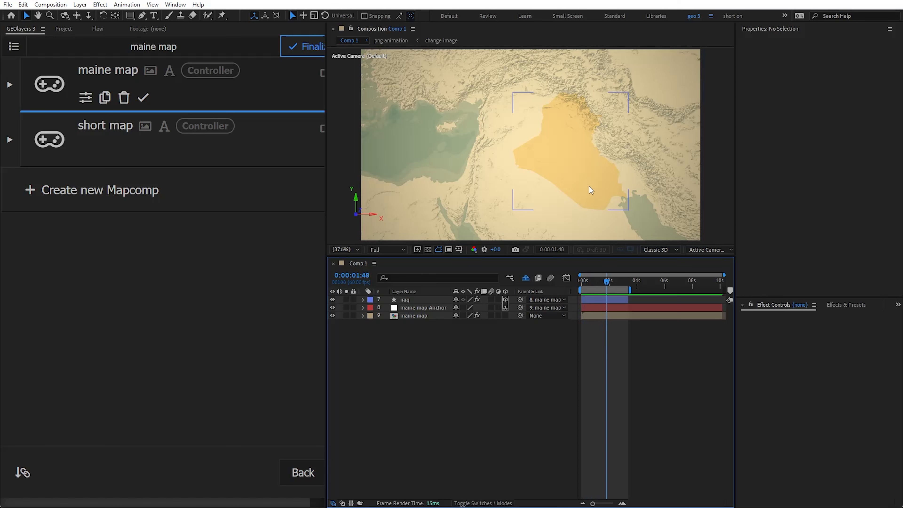
left_click(428, 300)
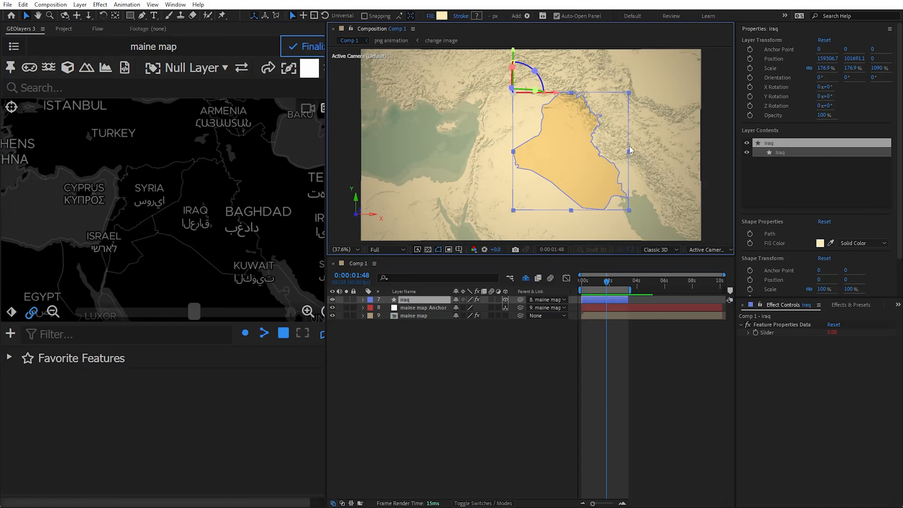
left_click(475, 369)
Search the map for Iraq and add the country's outline to the maine map feature list.
left_click(87, 88)
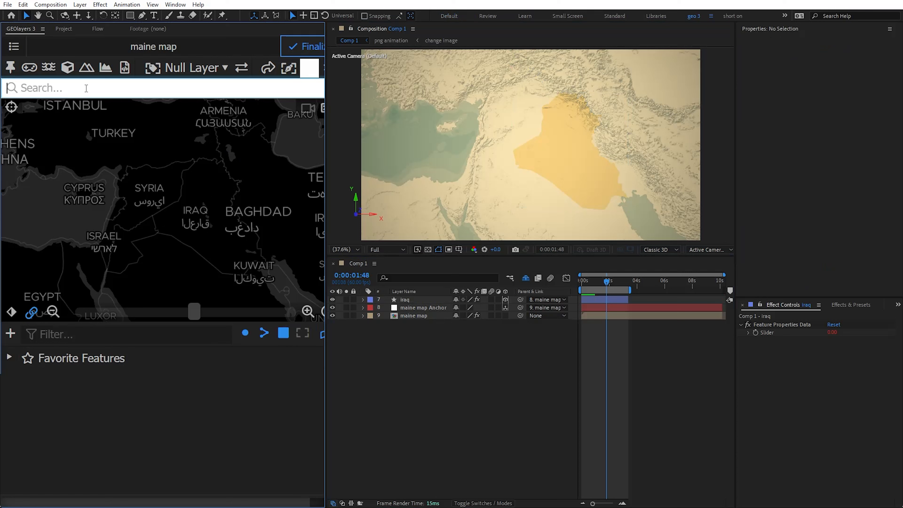
type("irAQ")
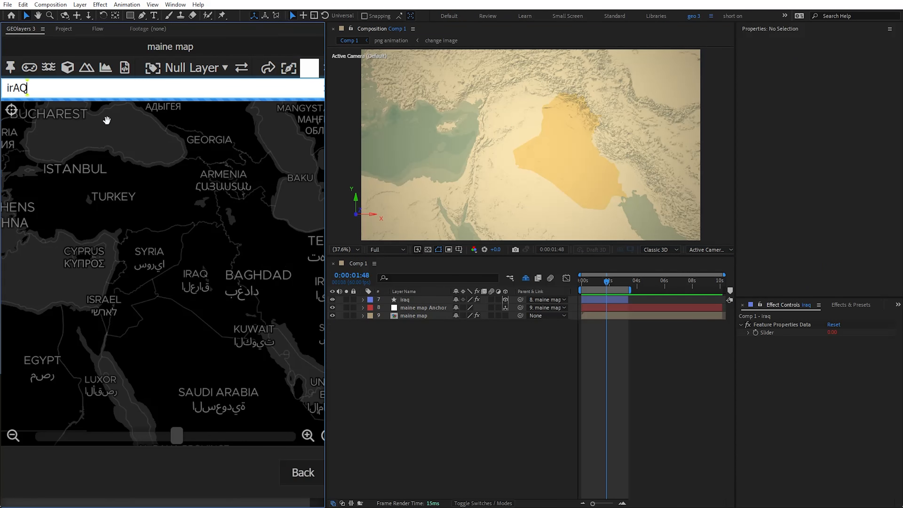
left_click(122, 137)
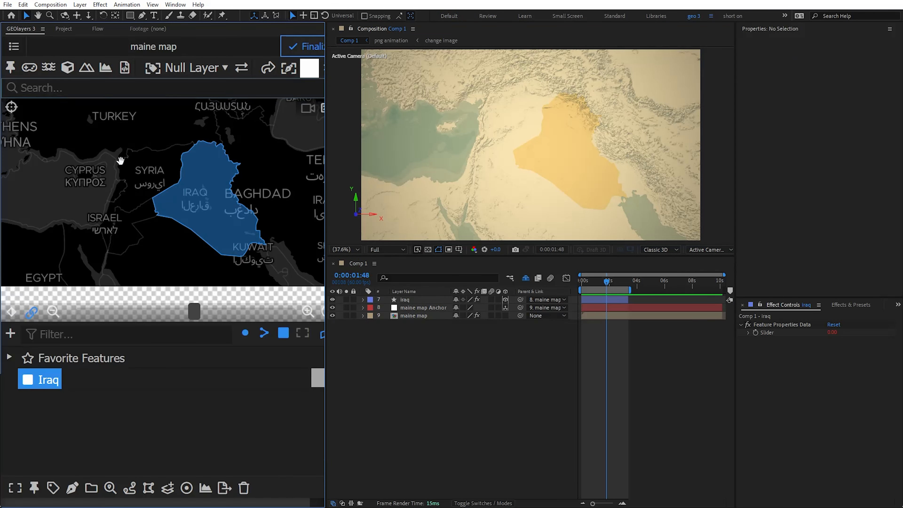
left_click(65, 426)
Draw the Iraq feature as a new shape layer in Comp 1 at 0:00:00:53.
left_click_drag(606, 281, 594, 283)
left_click(38, 380)
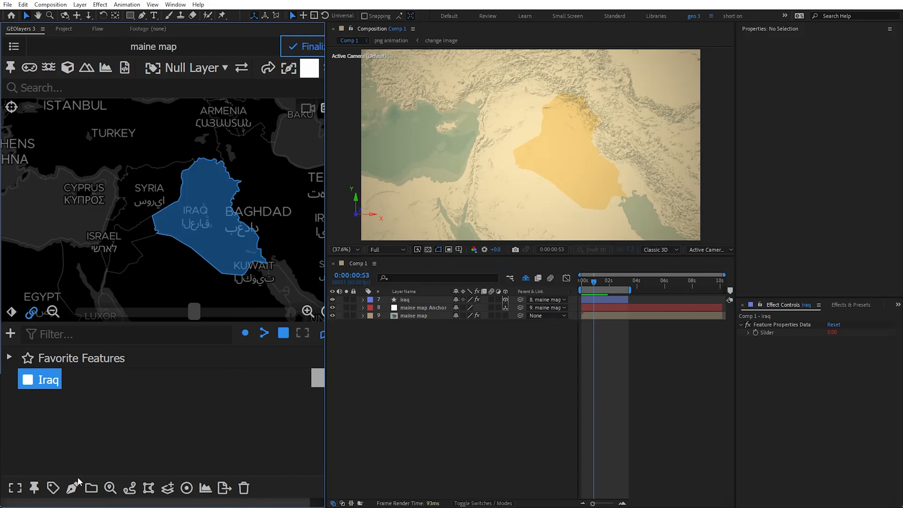
left_click(72, 487)
left_click(121, 442)
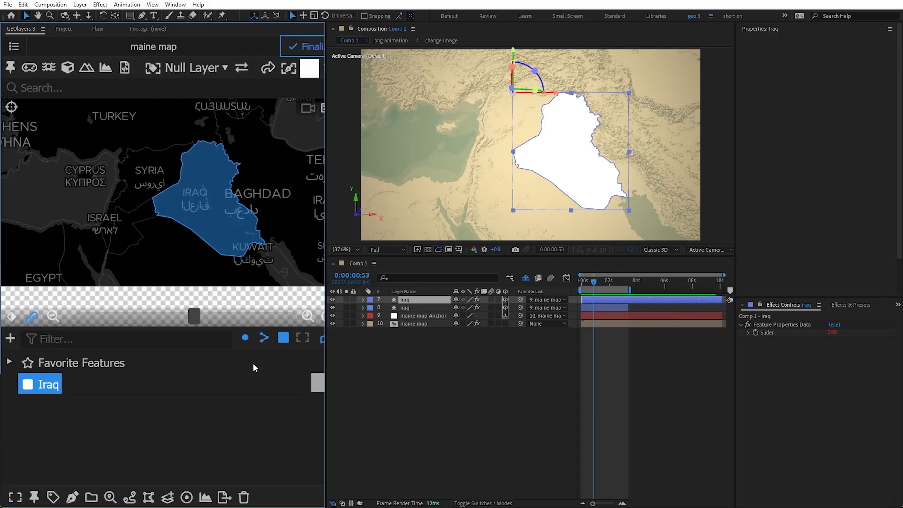
left_click(286, 248)
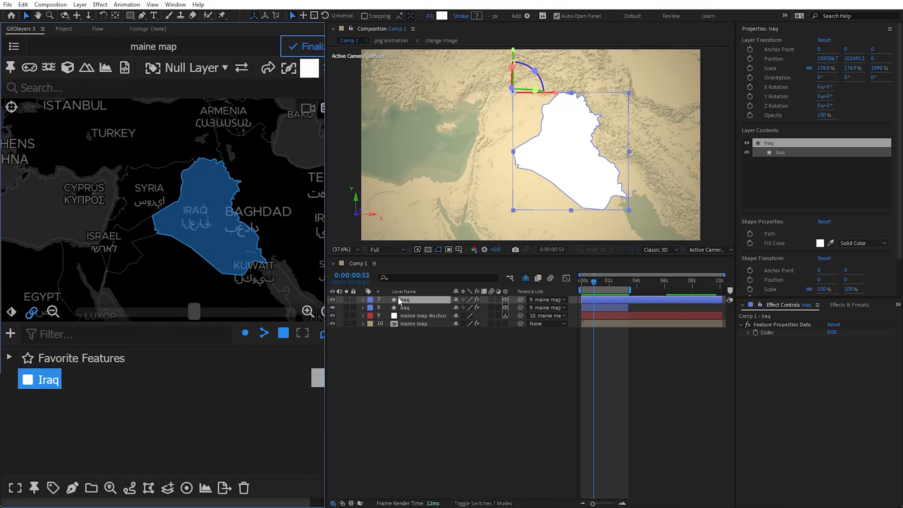
Set the new Iraq layer's blending mode to Multiply and hide the original Iraq layer.
left_click(483, 503)
left_click(465, 300)
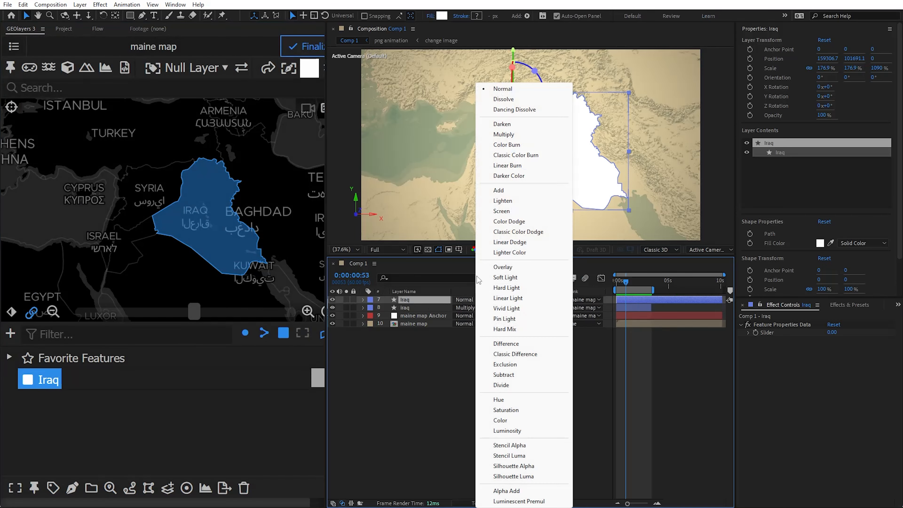
left_click(497, 135)
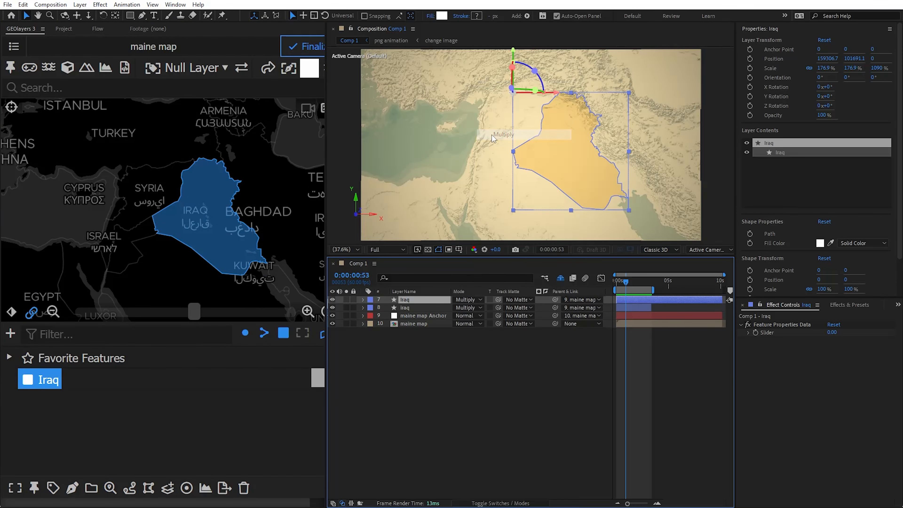
left_click(332, 307)
Change the new Iraq shape's fill color to the warm yellow FFE073.
left_click(819, 242)
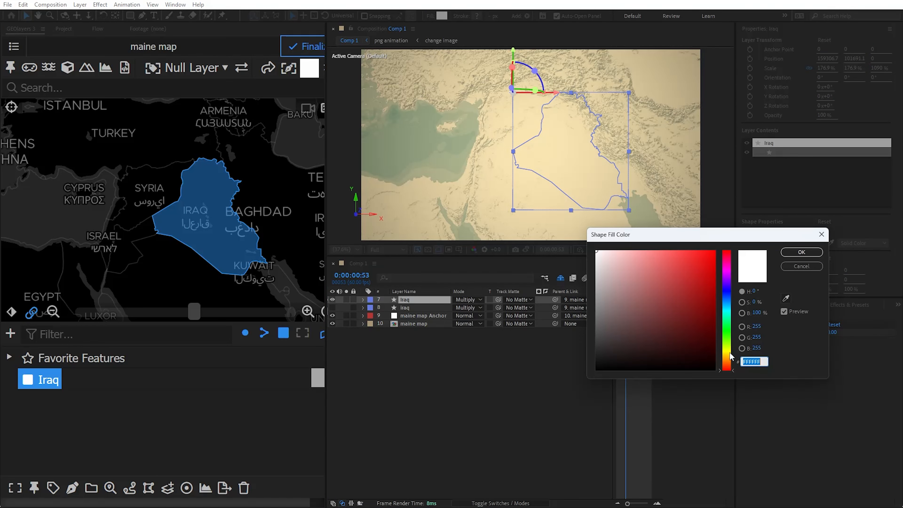
left_click(727, 352)
left_click_drag(705, 332, 663, 261)
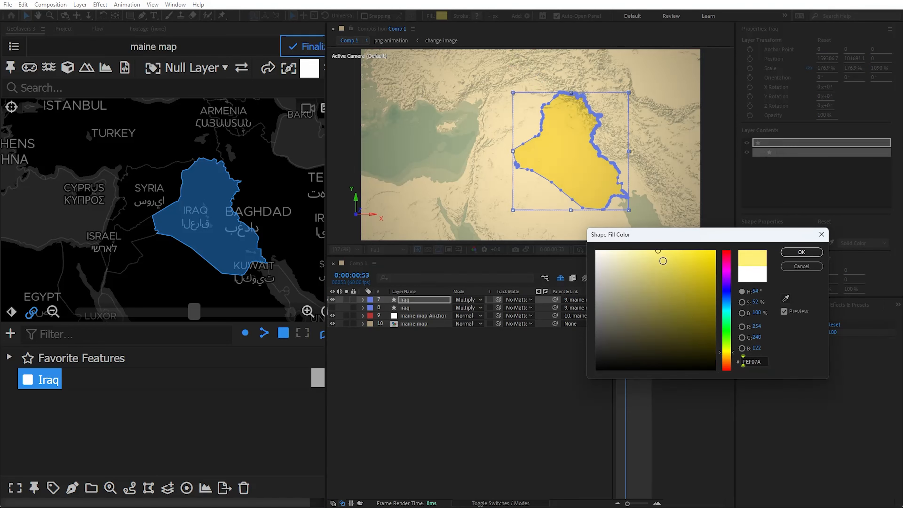
left_click_drag(732, 353, 732, 355)
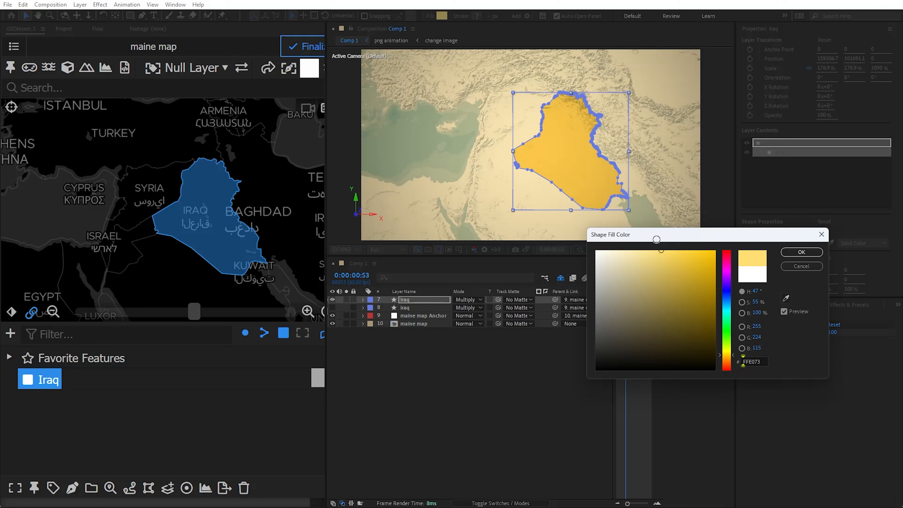
key("Return")
Delete the newly drawn Iraq shape layer from Comp 1.
mouse_move(634, 288)
left_mouse_down()
mouse_move(618, 288)
mouse_move(633, 288)
left_mouse_up()
left_click(419, 300)
key("Delete")
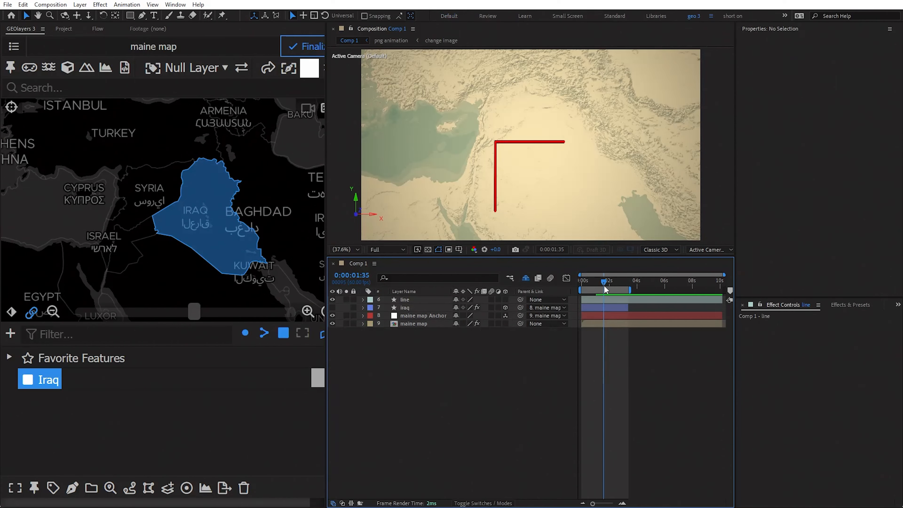
Scrub to 0:00:01:21 in Comp 1 and hide the red line layer.
mouse_move(603, 285)
left_mouse_down()
mouse_move(583, 289)
mouse_move(600, 291)
left_mouse_up()
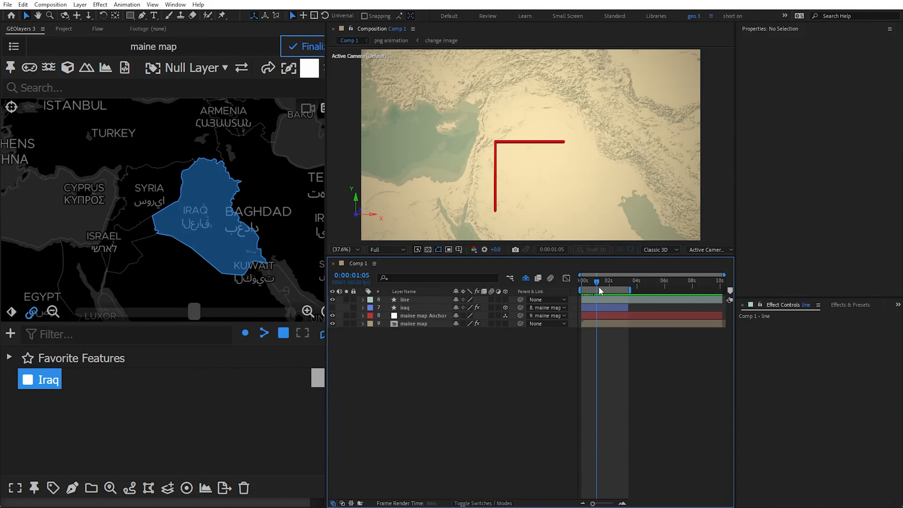
left_click(405, 299)
left_click(393, 337)
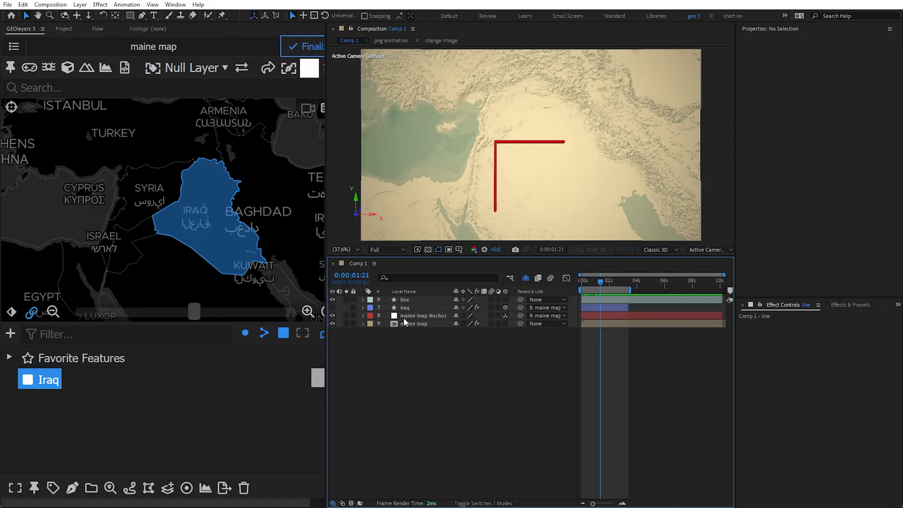
left_click(332, 300)
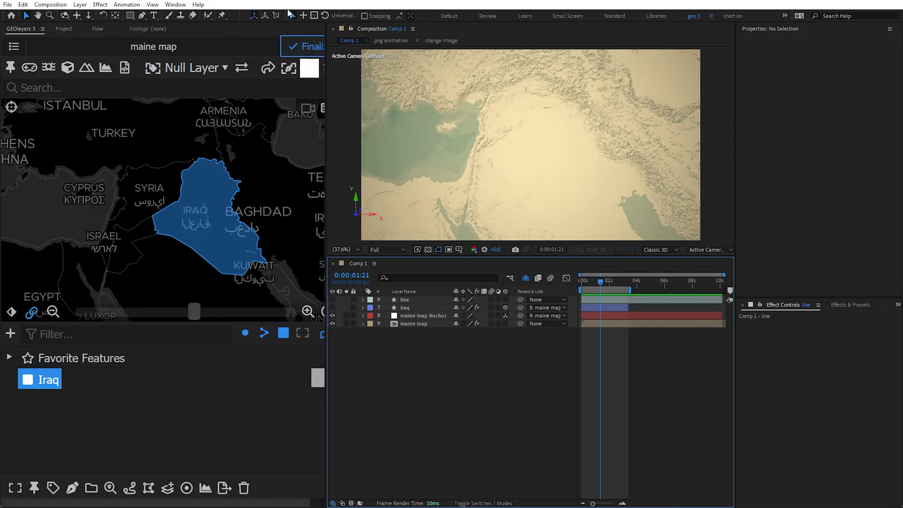
Draw a curved four-point route with the Pen tool from Egypt across the region to northern Iraq.
left_click(141, 15)
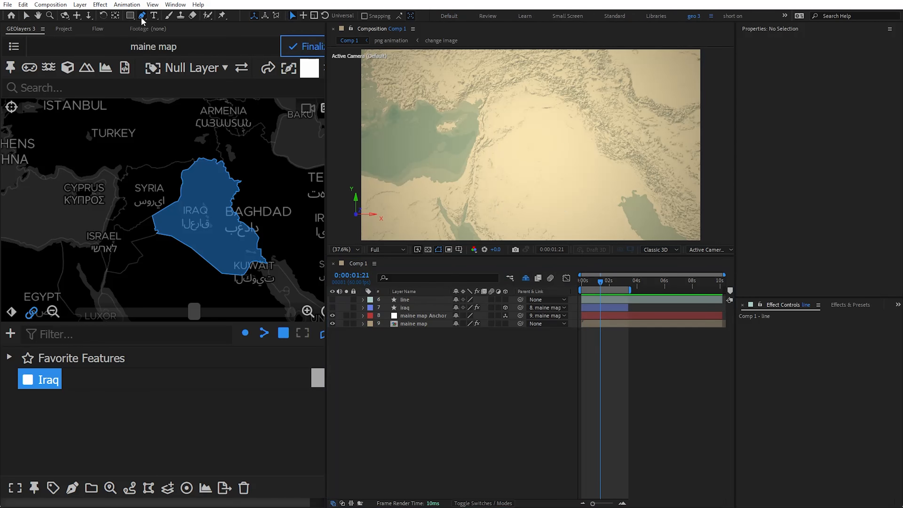
left_click(414, 217)
left_click(424, 181)
left_click_drag(521, 170, 531, 152)
left_click_drag(568, 123, 594, 121)
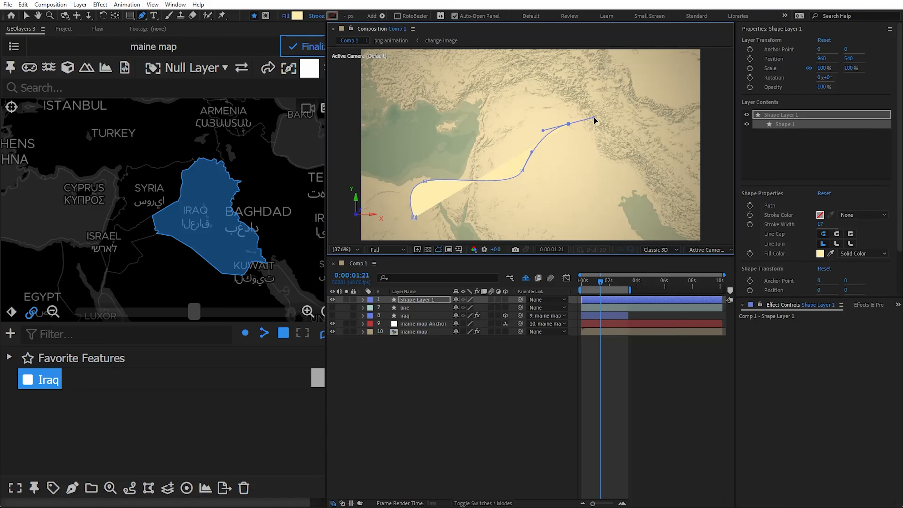
Set the route shape's fill to None and its stroke color to black.
left_click(286, 16)
left_click(404, 232)
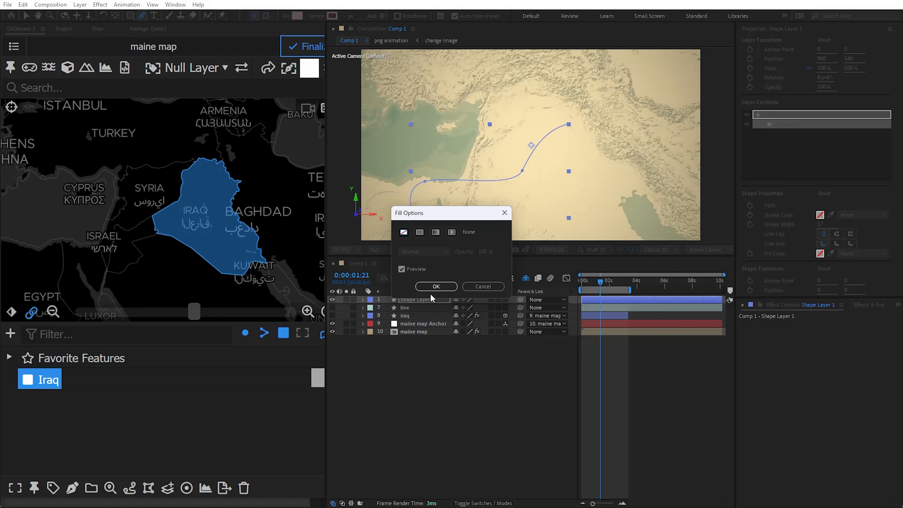
left_click(436, 287)
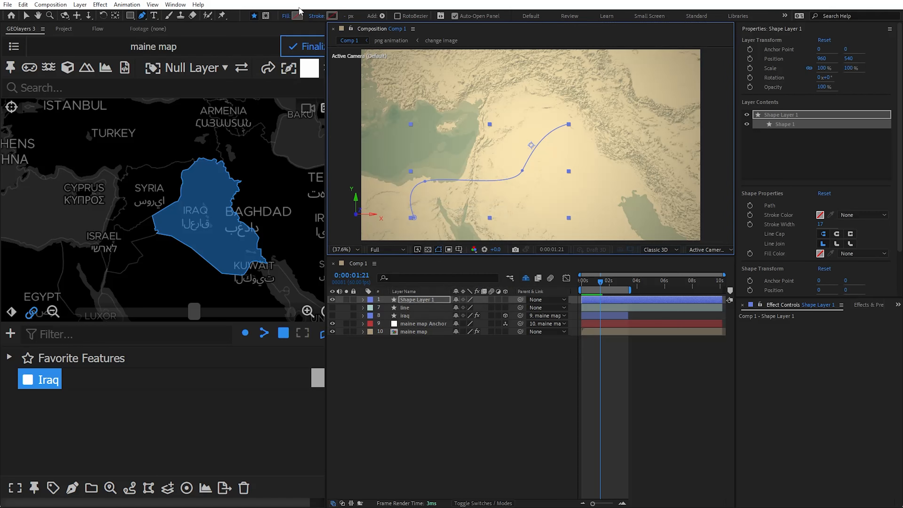
left_click(332, 16)
left_click(621, 299)
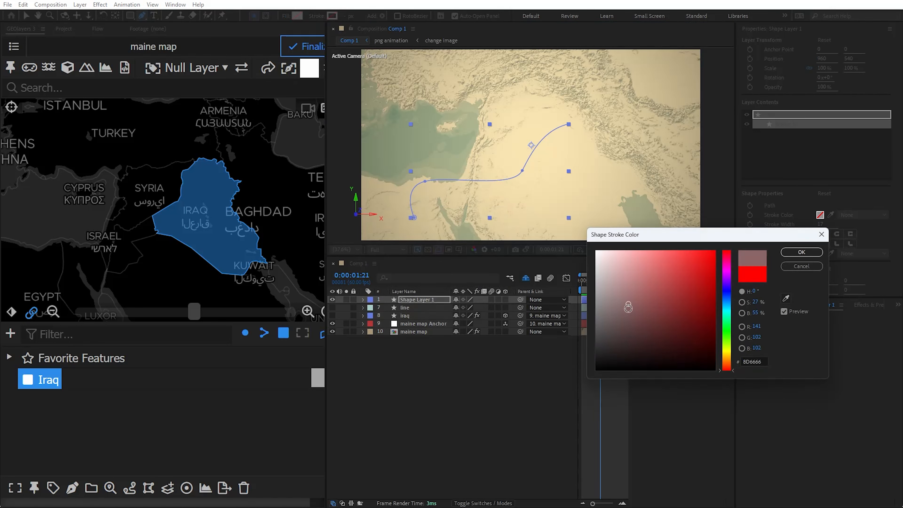
left_click(597, 370)
left_click(801, 252)
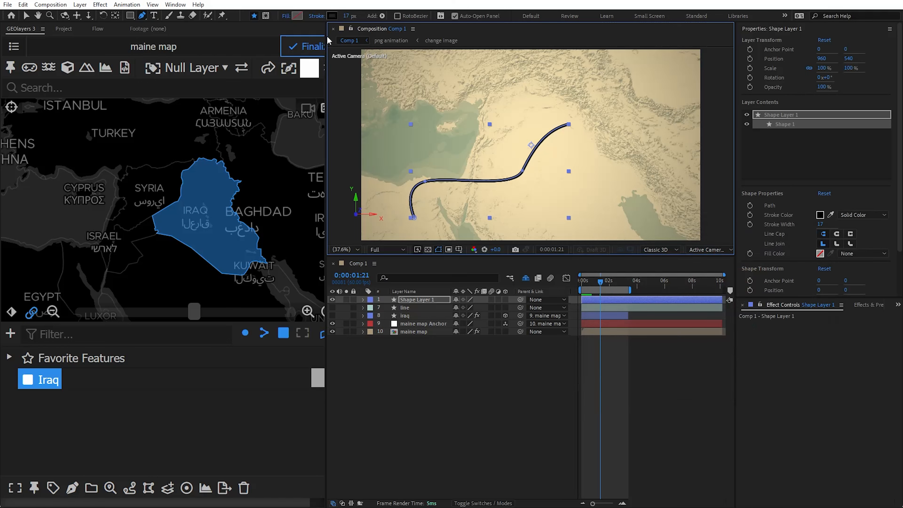
Set the route's stroke width to 11 px and hide the layer controls in the composition view.
left_click_drag(341, 16, 345, 17)
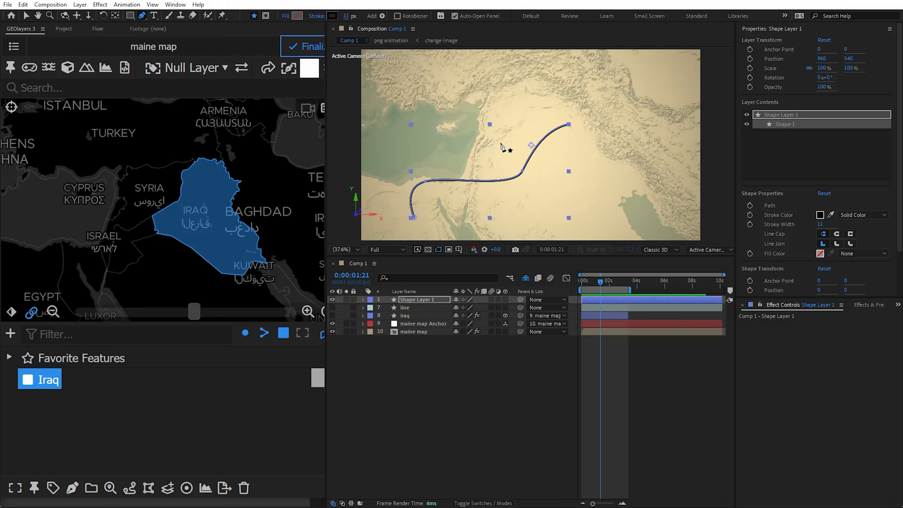
key("ctrl+shift+h")
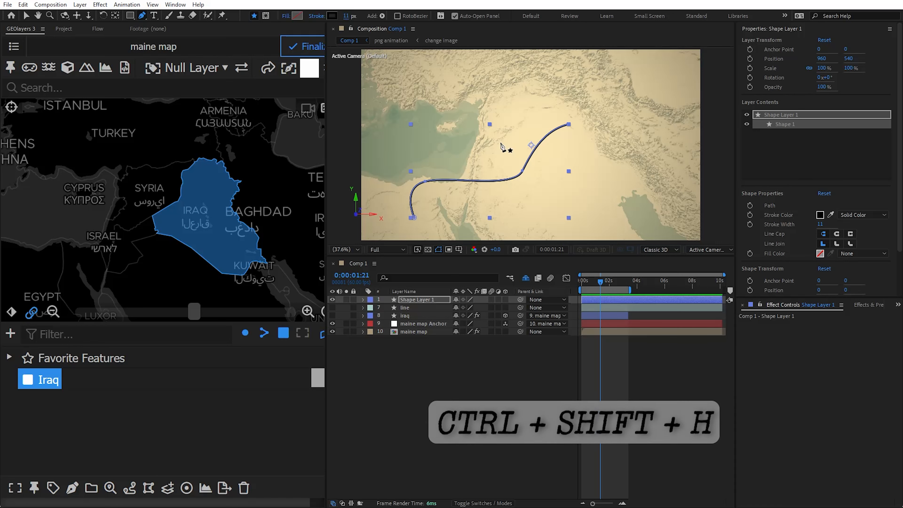
key("ctrl+shift+h")
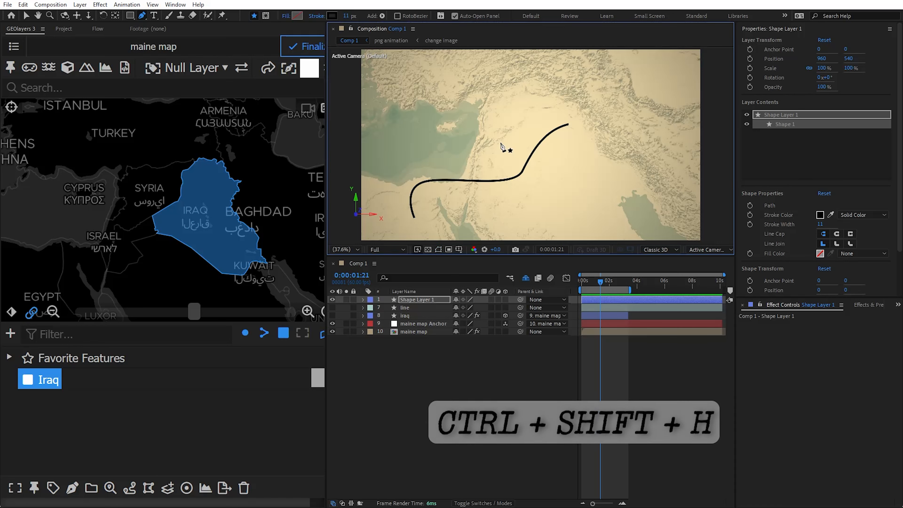
Set the route's Stroke 1 to Round Cap for the line cap and Round Join for the line join.
left_click(362, 299)
left_click(371, 308)
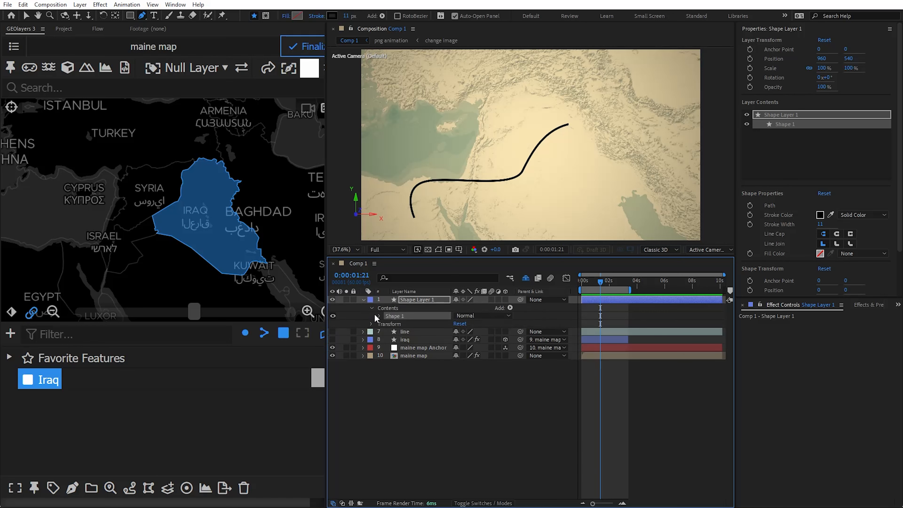
left_click(380, 316)
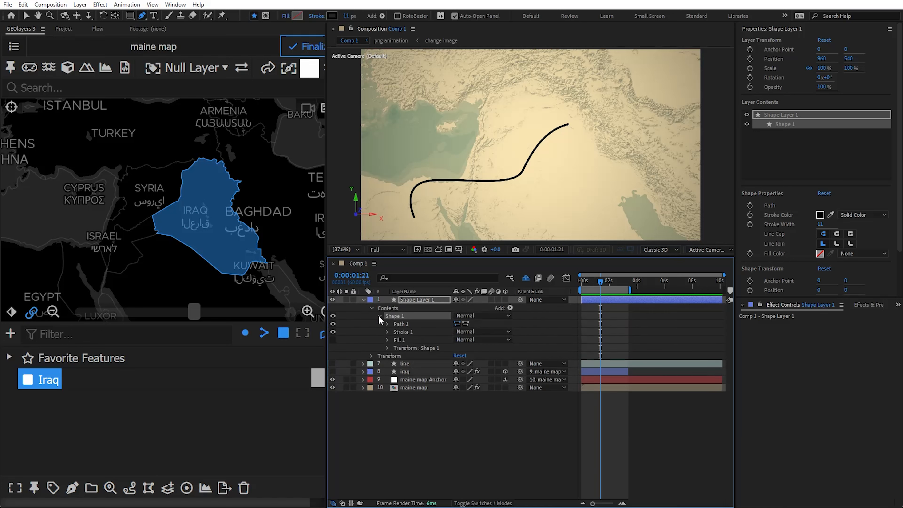
left_click(387, 331)
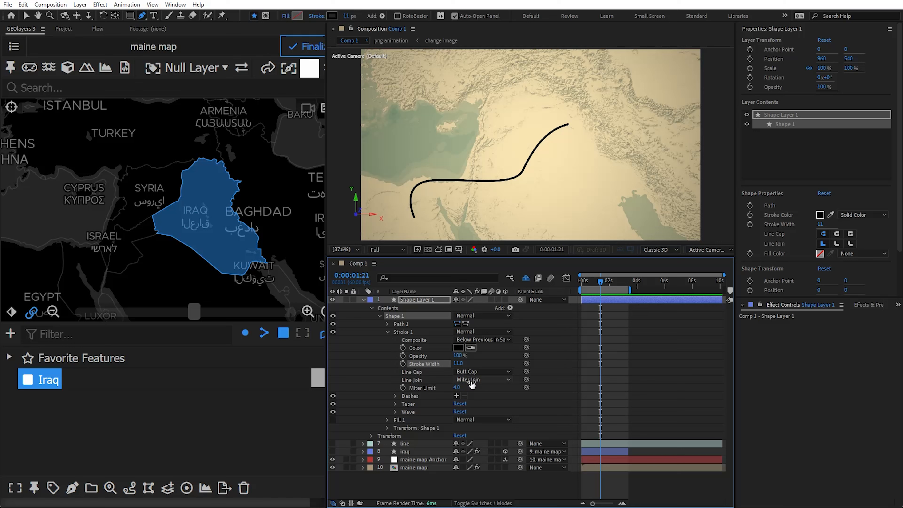
left_click(472, 371)
left_click(476, 391)
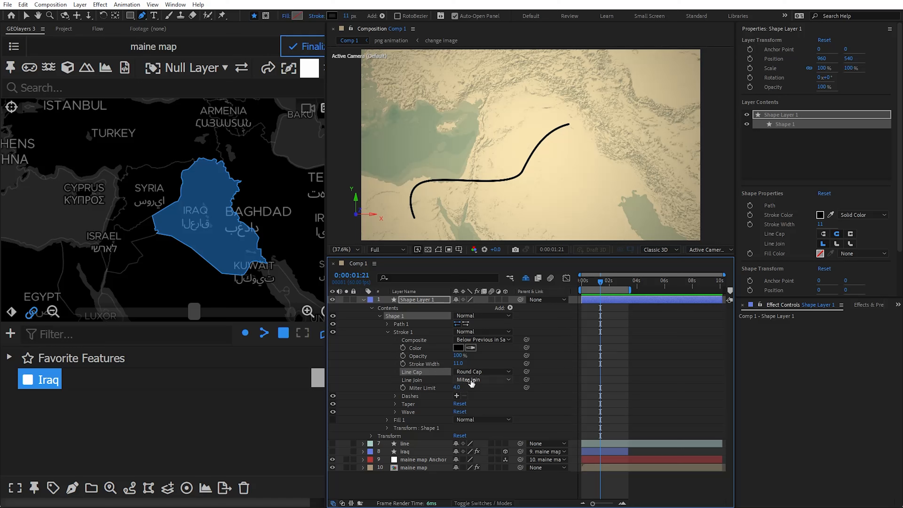
left_click(471, 380)
left_click(475, 398)
Duplicate Stroke 1 inside the route shape and collapse its properties.
left_click(404, 332)
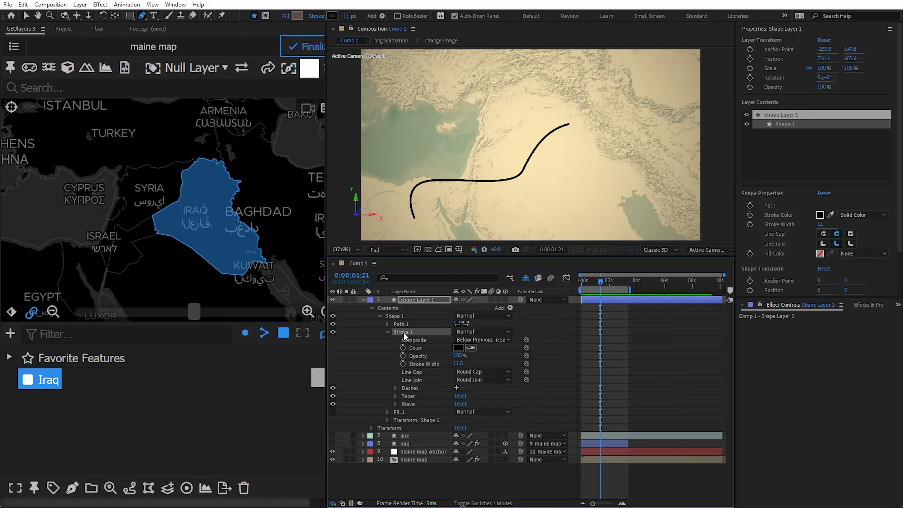
key("ctrl+d")
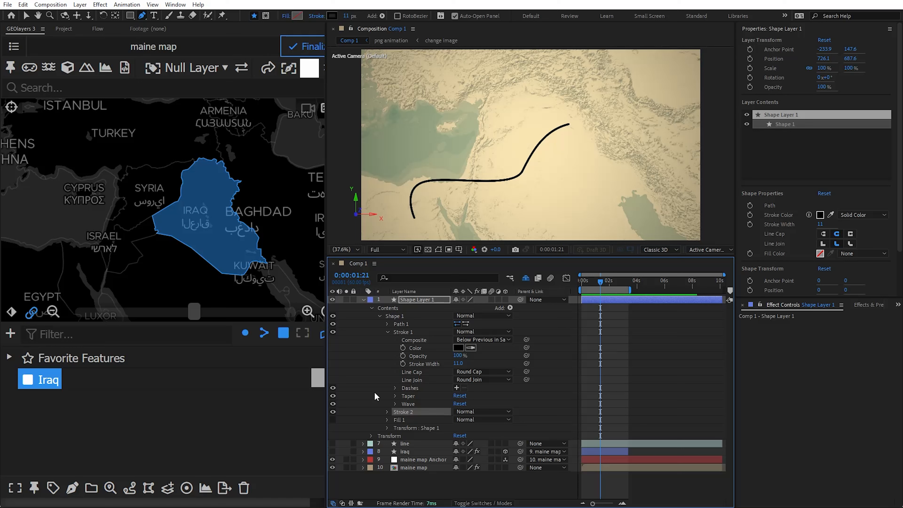
left_click(374, 394)
left_click(387, 331)
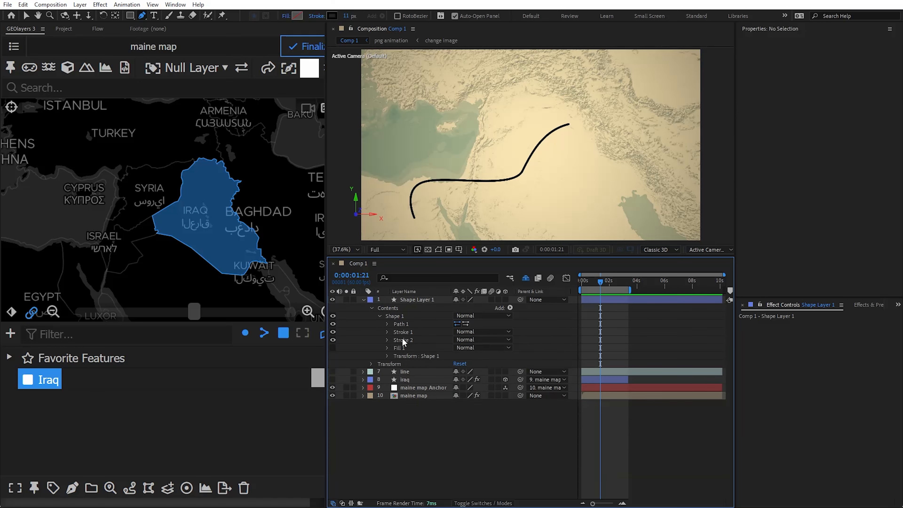
Set the color of the route's Stroke 1 to bright red.
left_click(403, 340)
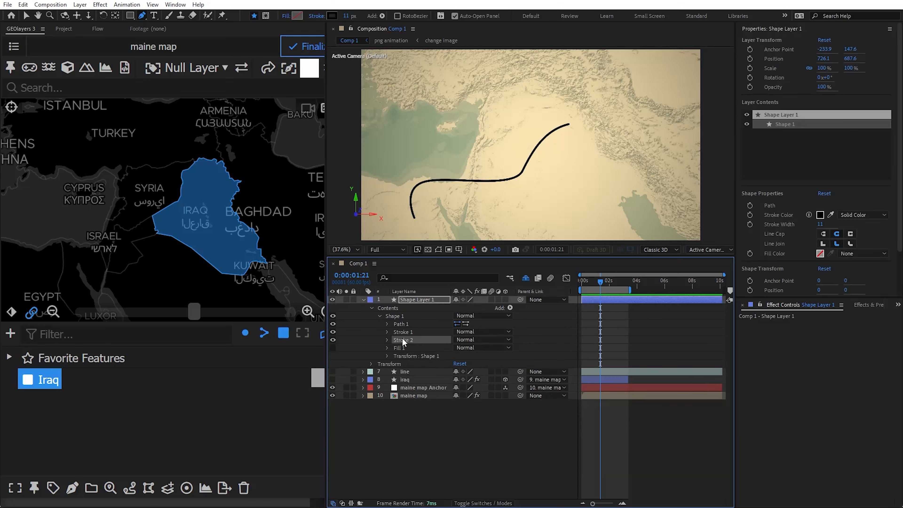
left_click(387, 332)
left_click(375, 341)
left_click(458, 347)
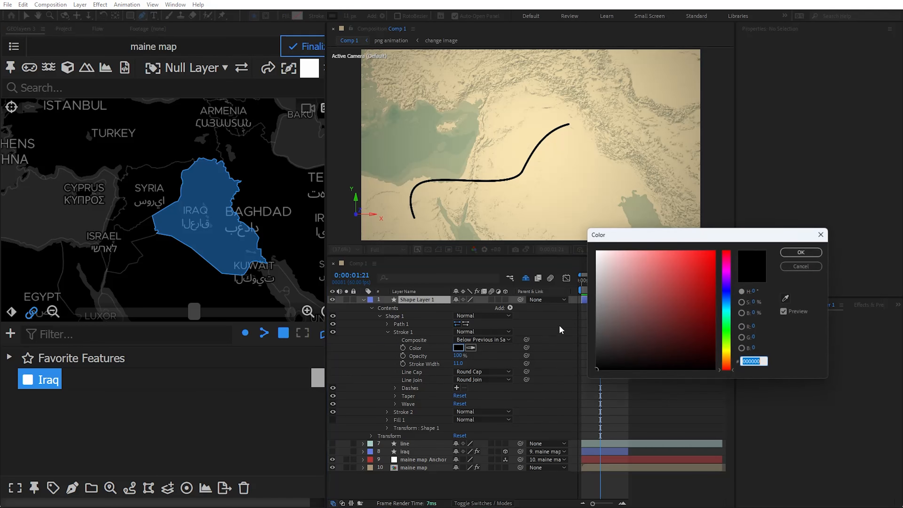
left_click_drag(693, 277, 715, 250)
left_click(800, 252)
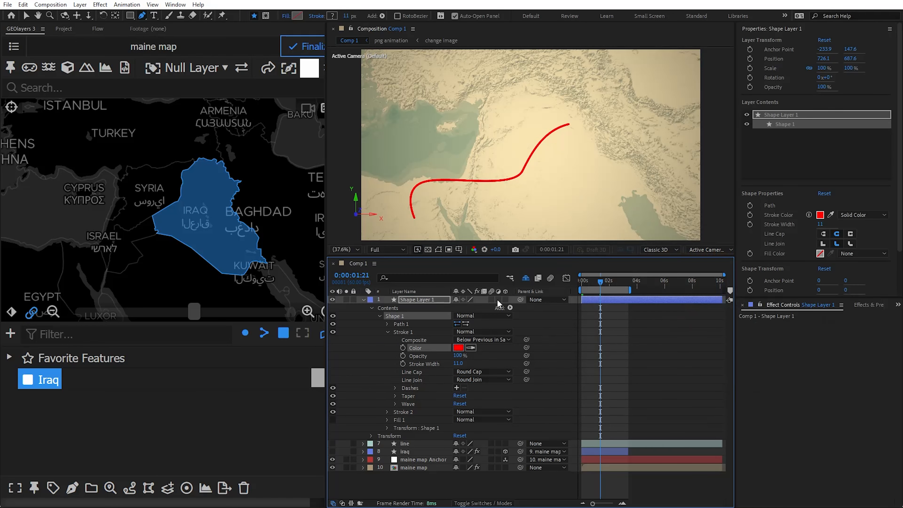
Reduce Stroke 1's width to 7 and inspect the black-edged route up close.
left_click(459, 364)
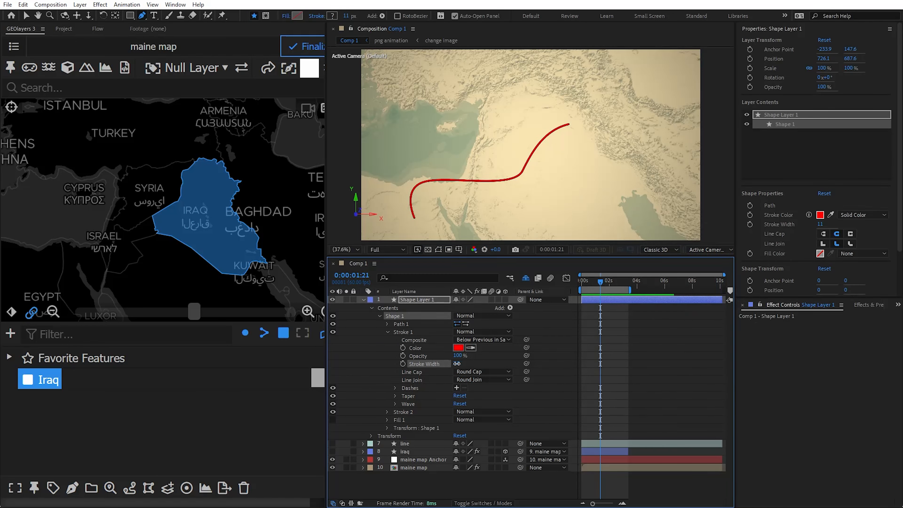
left_click_drag(456, 363, 455, 364)
key("h")
scroll(525, 149, "up", 3)
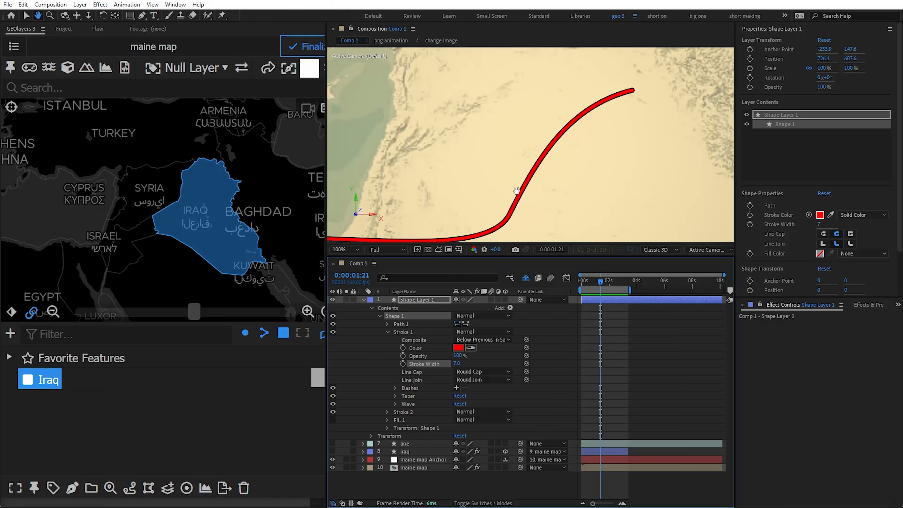
scroll(474, 98, "down", 2)
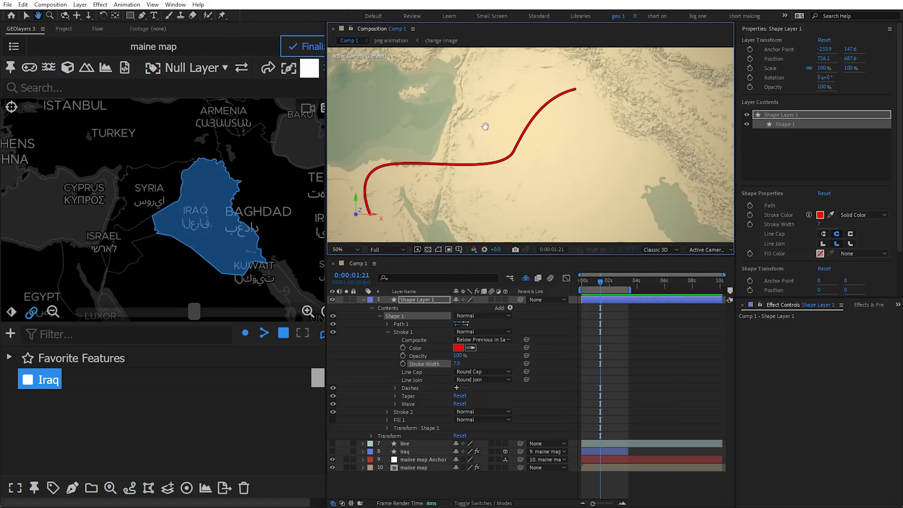
left_click_drag(485, 126, 477, 145)
Return to the start of Comp 1 and add Trim Paths to the route shape layer.
key("g")
left_click(416, 312)
key("Home")
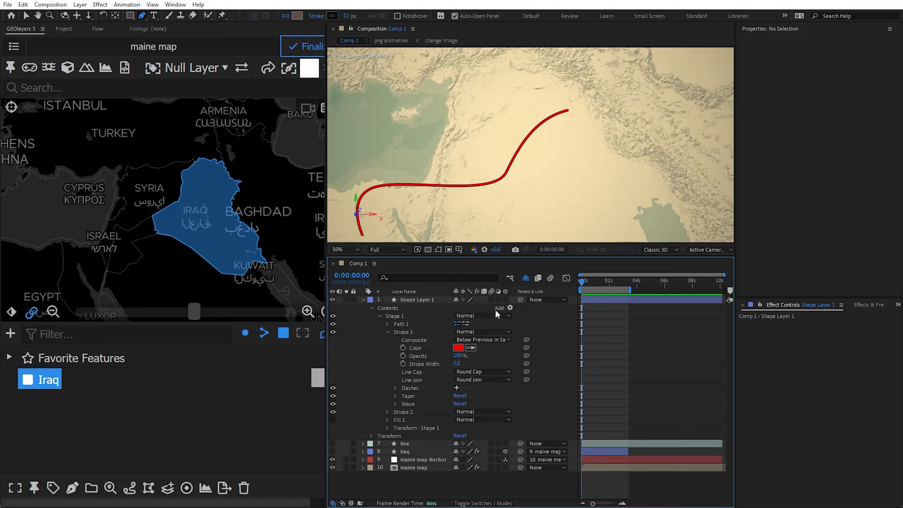
left_click(509, 308)
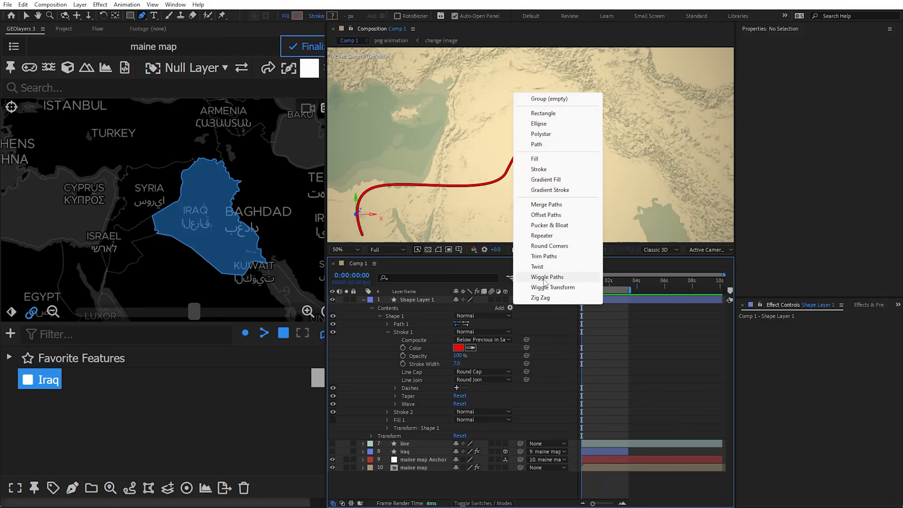
left_click(544, 256)
left_click(379, 436)
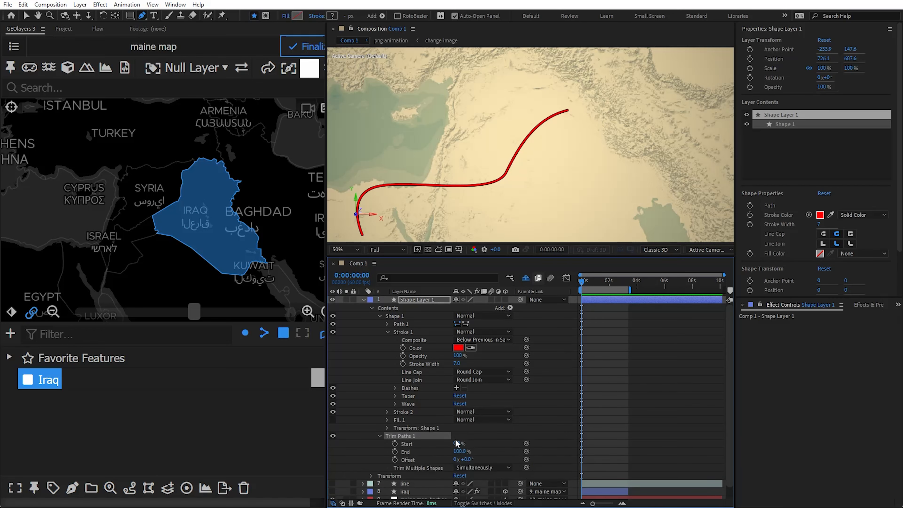
mouse_move(459, 451)
left_mouse_down()
mouse_move(434, 451)
mouse_move(458, 450)
left_mouse_up()
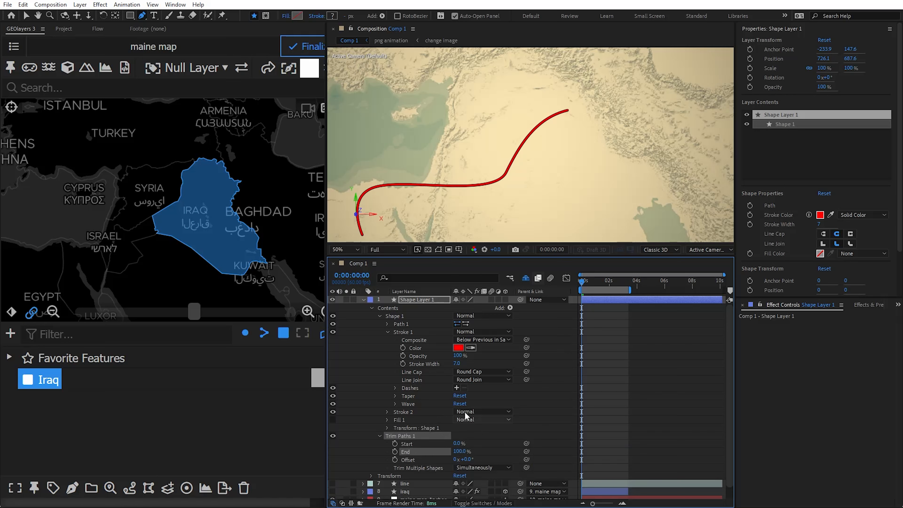
Switch from the route shape layer to the line 2 layer and scrub the first moments of its animation.
left_click(424, 299)
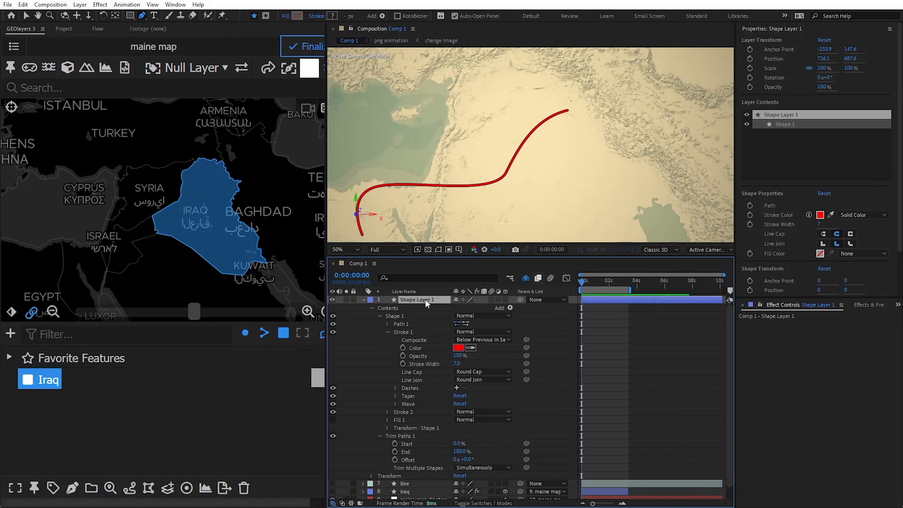
key("Delete")
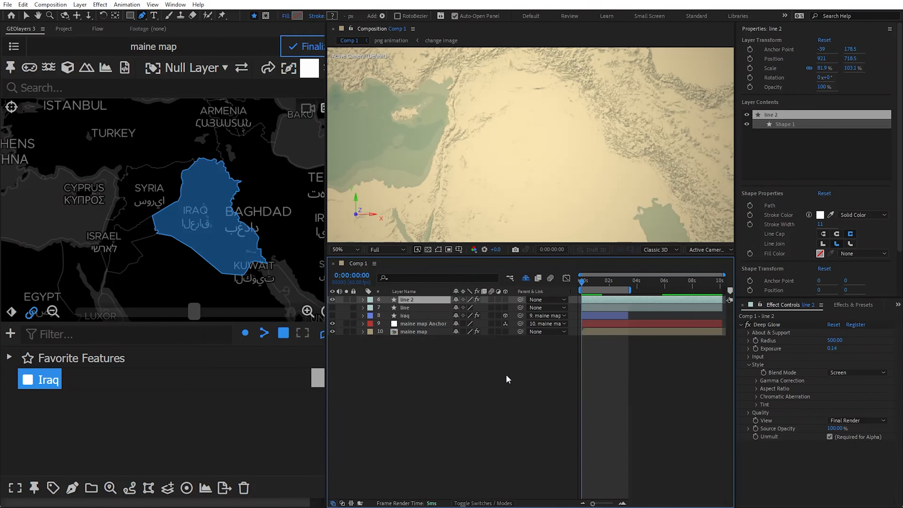
left_click(505, 374)
mouse_move(581, 281)
left_mouse_down()
mouse_move(605, 280)
mouse_move(590, 281)
left_mouse_up()
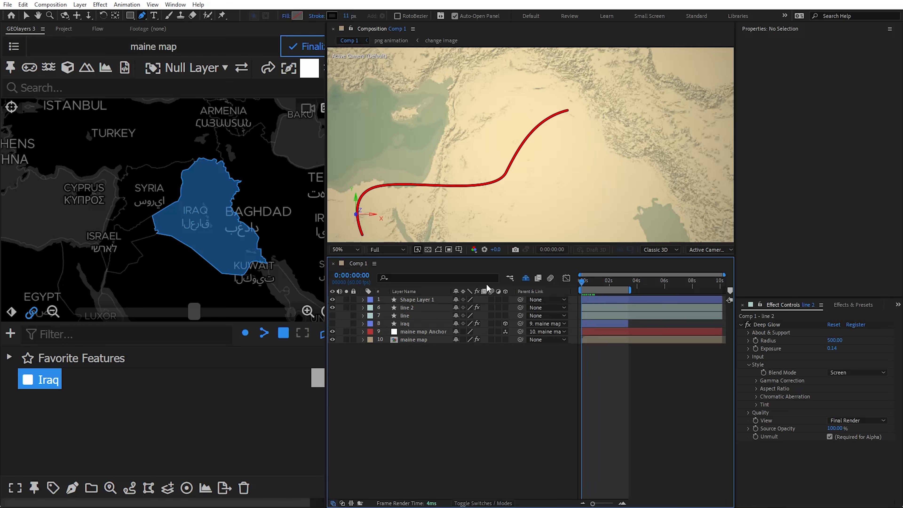
Toggle the route shape layer's visibility off and on to compare the map with and without it.
left_click(332, 299)
left_click(332, 299)
left_click(332, 299)
left_click(333, 299)
Add dashes to the route's Stroke 1 with a dash length of 11 and a gap of 96.
left_click(363, 300)
left_click(370, 308)
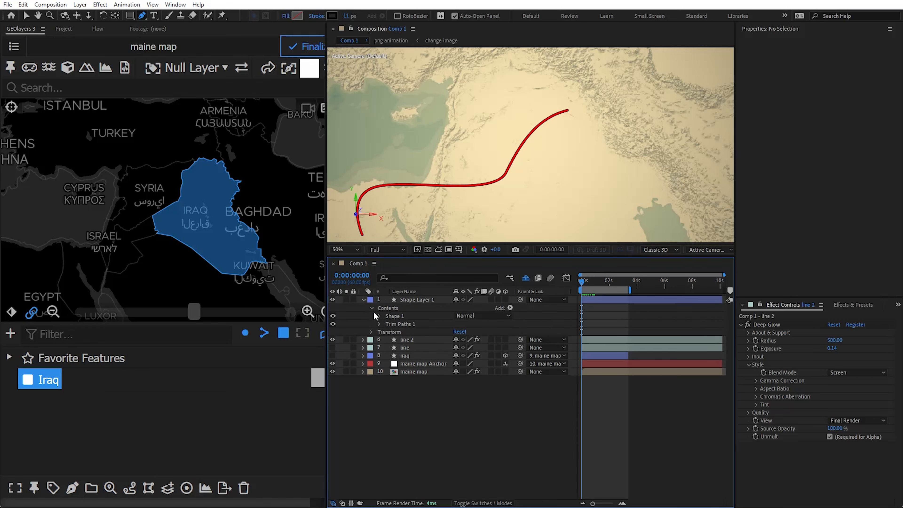
left_click(378, 315)
left_click(387, 331)
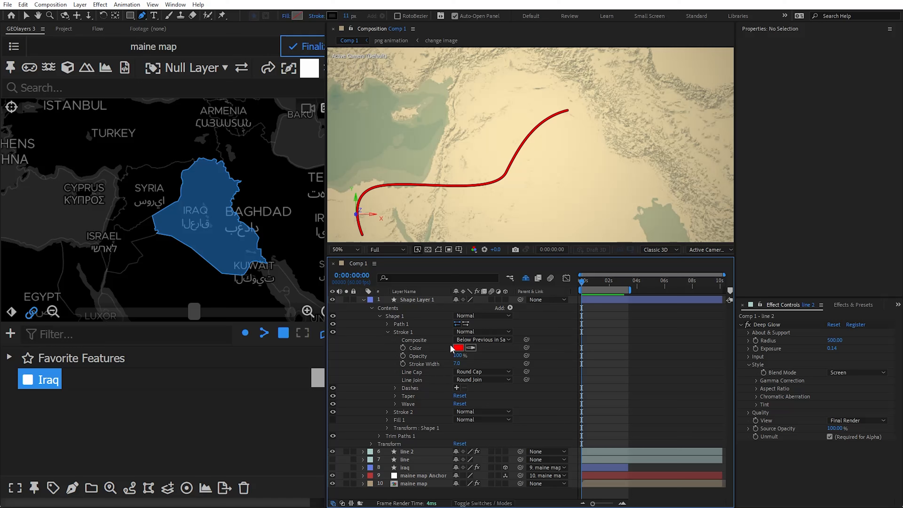
left_click(457, 389)
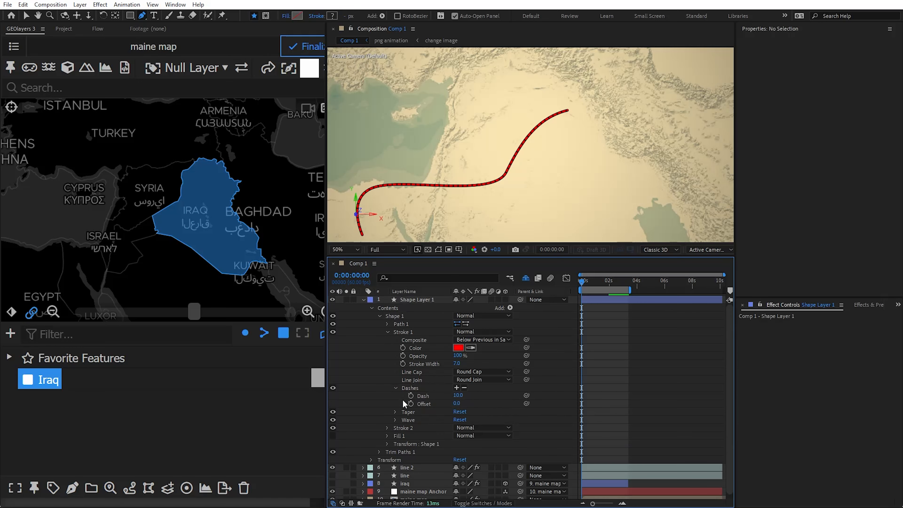
left_click(457, 388)
key("period")
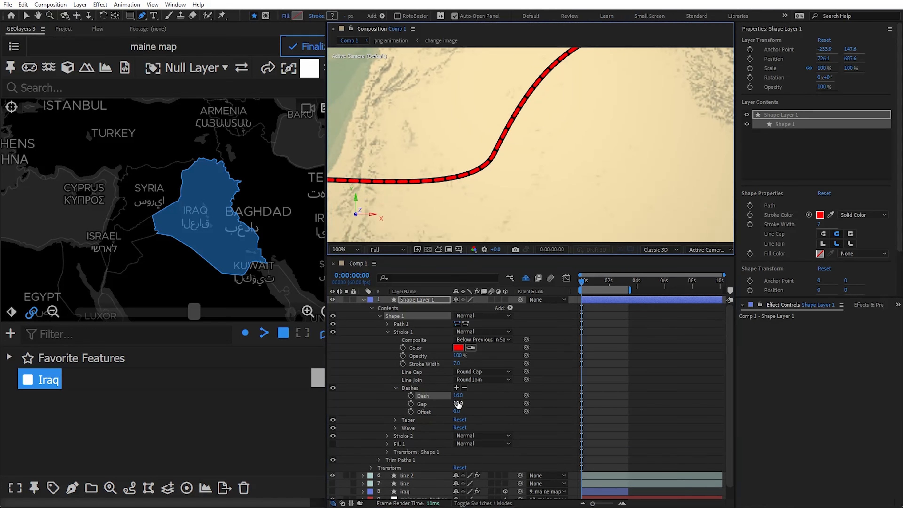
mouse_move(454, 396)
left_mouse_down()
mouse_move(489, 399)
mouse_move(456, 396)
mouse_move(462, 404)
left_mouse_up()
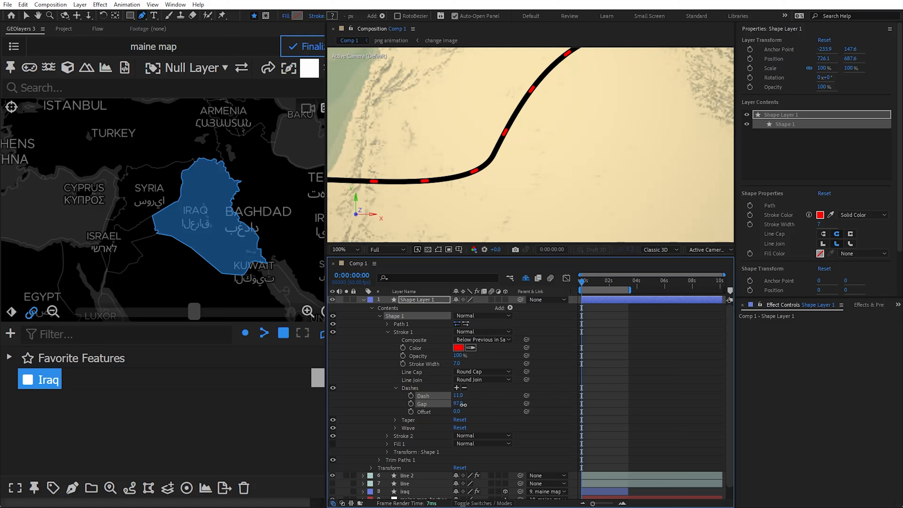
Set the dashed Stroke 1's color to white (FFFFFF).
left_click(459, 347)
left_click_drag(614, 291, 546, 221)
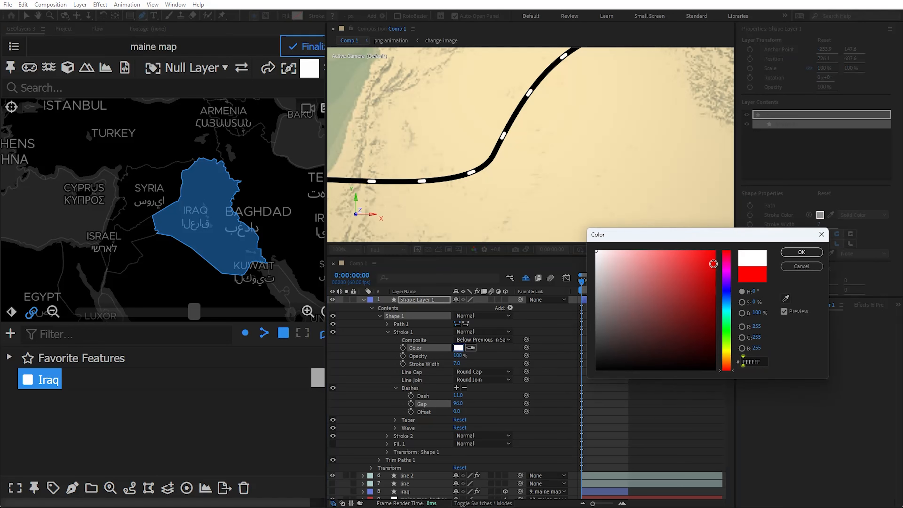
left_click(801, 251)
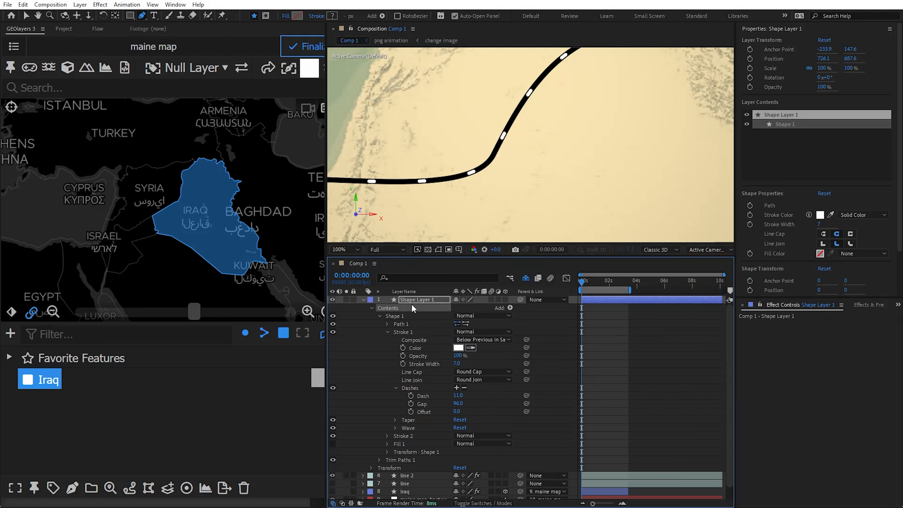
Apply the Deep Glow effect to the route shape layer.
key("ctrl+space")
type("de")
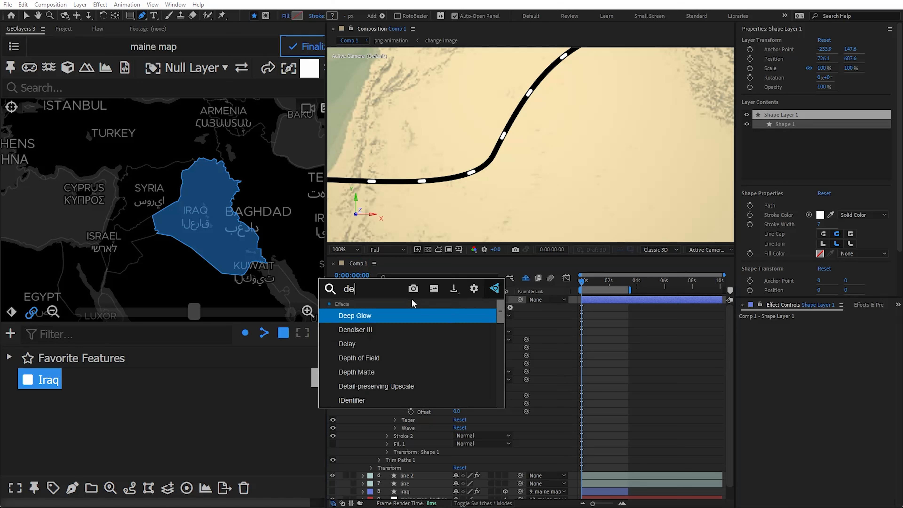
key("Return")
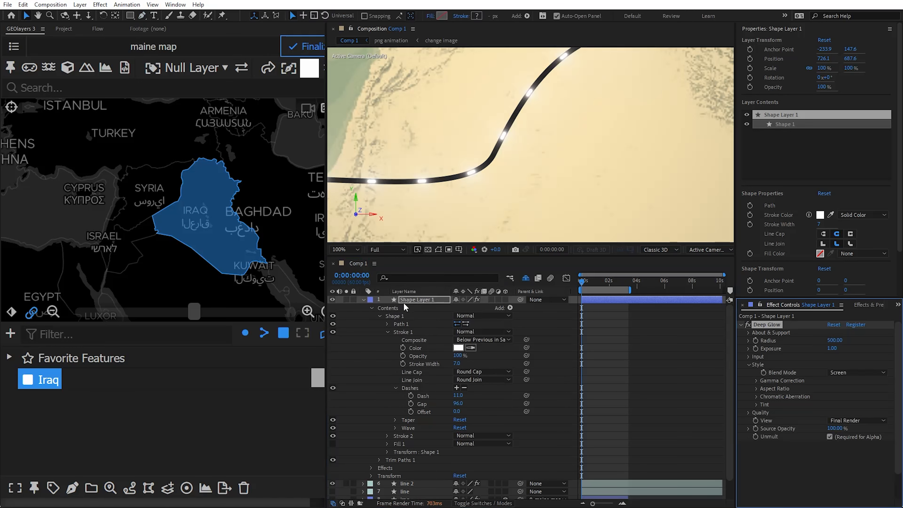
Show the effects and presets library and fit the whole composition in the viewer.
key("ctrl+5")
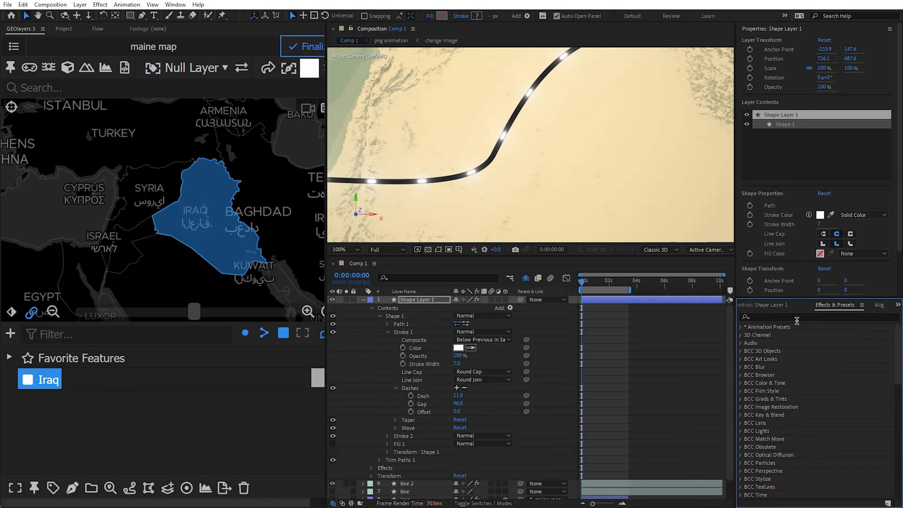
key("ctrl+space")
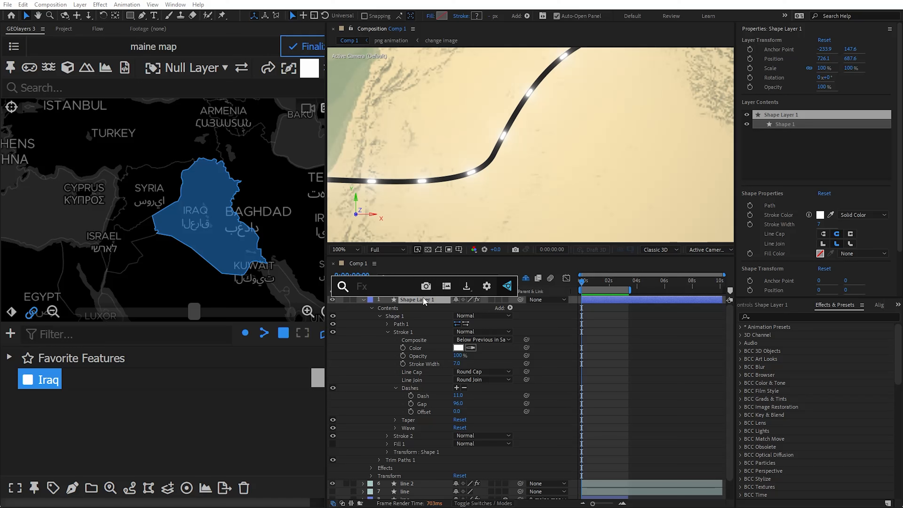
key("Escape")
left_click(343, 249)
left_click(341, 255)
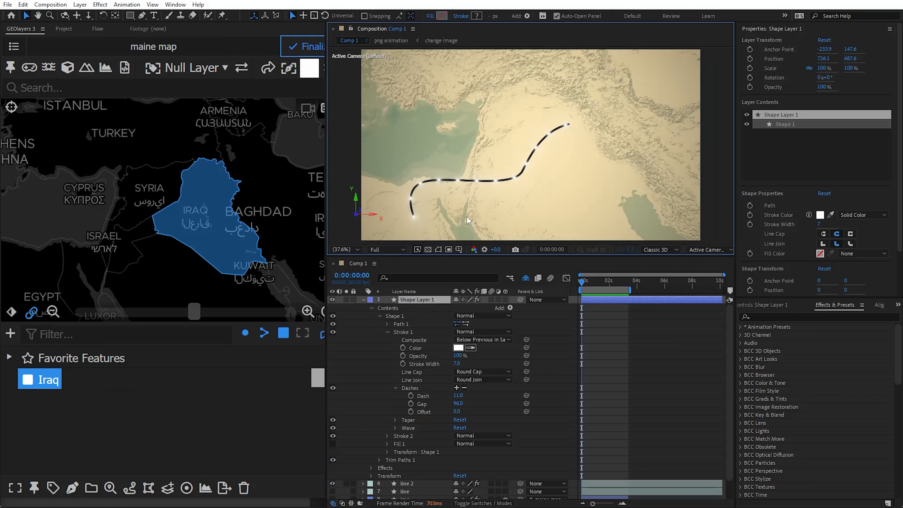
Set the Deep Glow exposure on the route shape layer to 0.24.
left_click(773, 306)
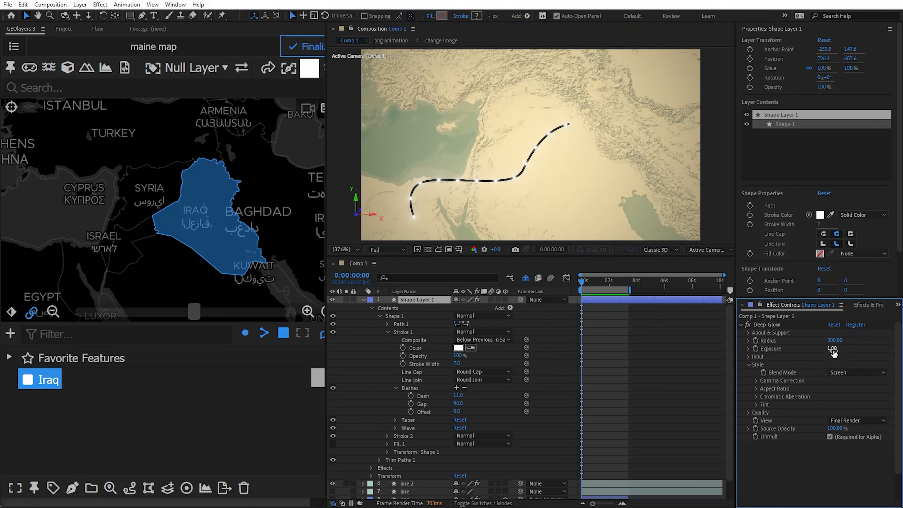
left_click_drag(832, 349, 810, 352)
left_click(362, 299)
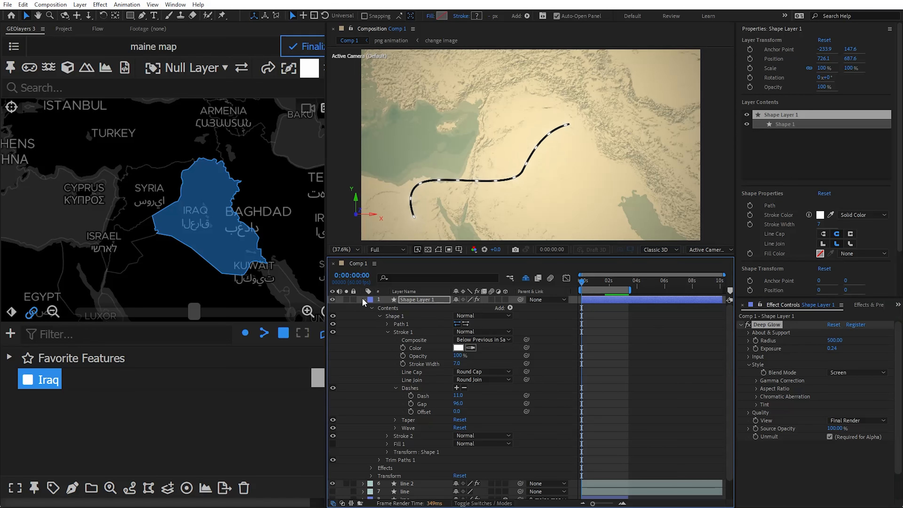
Collapse Shape Layer 1 and turn off the visibility of Shape Layer 1 and the line 2 layer.
left_click(362, 298)
left_click(411, 307, "ctrl")
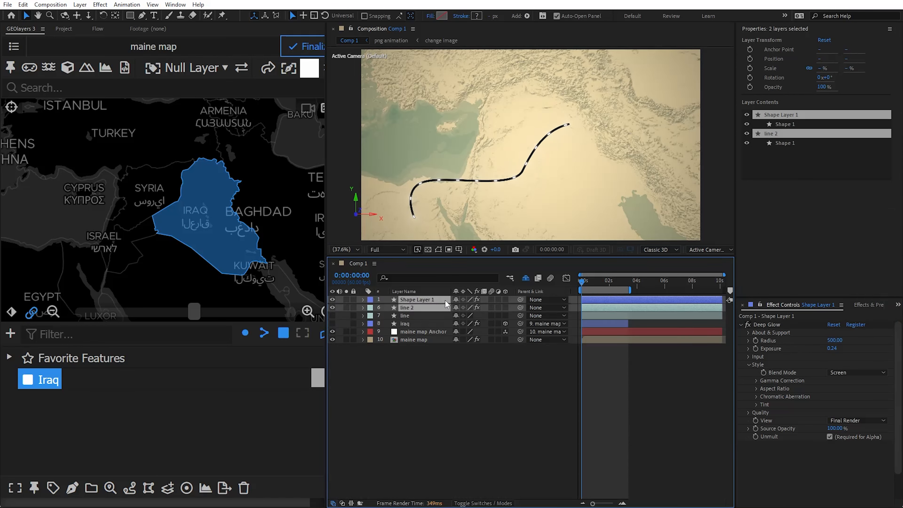
left_click(332, 307)
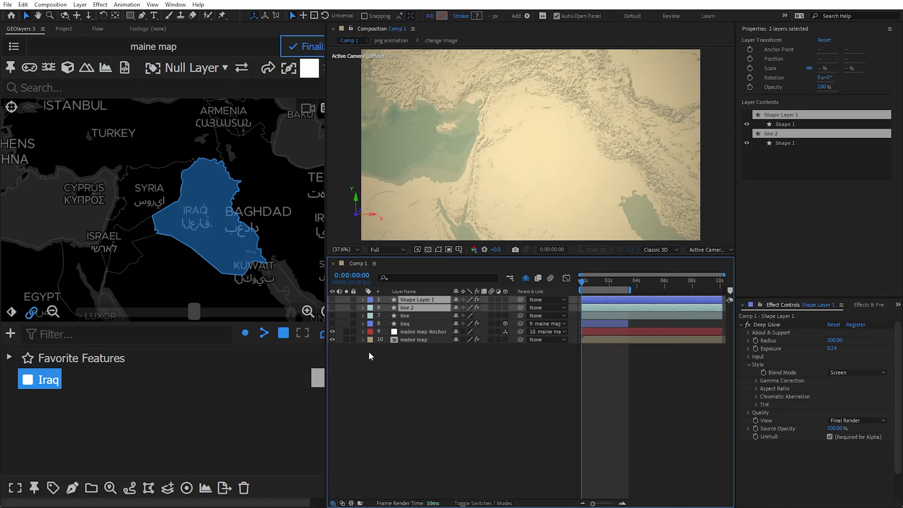
left_click(368, 351)
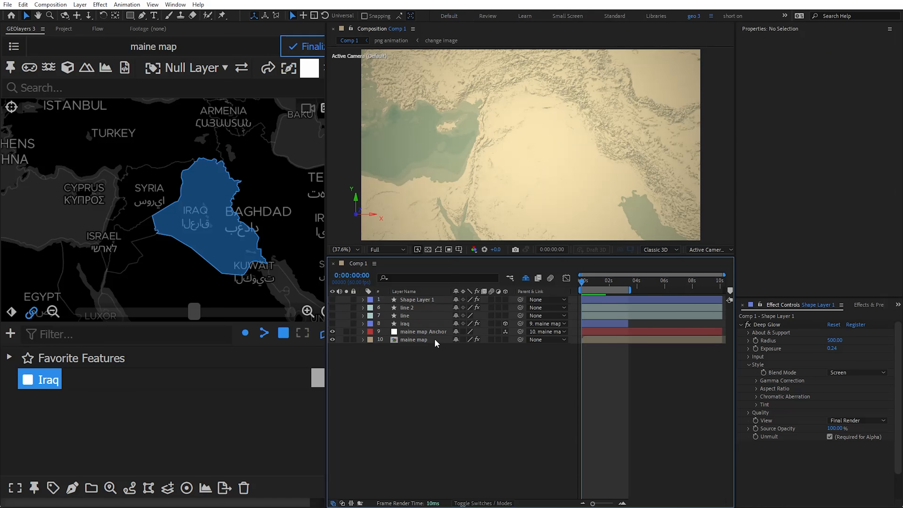
Hide Shape Layer 1, line 2, line and iraq from the timeline as shy layers, and reveal the text layer.
left_click(432, 300)
left_click(438, 322, "shift")
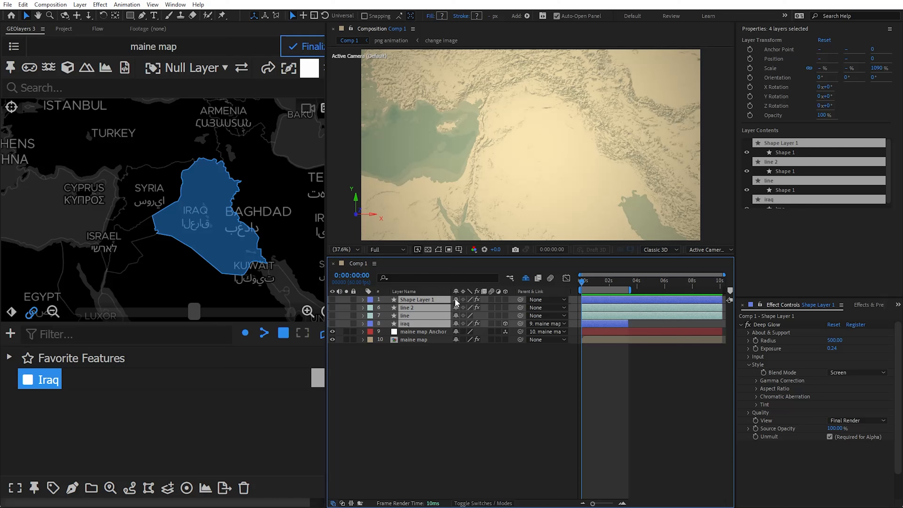
key("Delete")
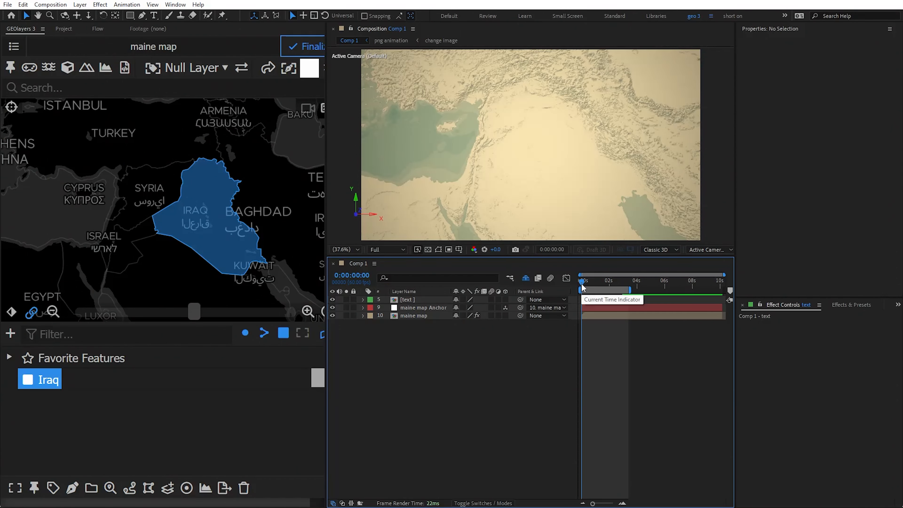
Preview the title, open the text precomposition, and draw a rectangle about 950 by 125 px overlapping the existing magenta box.
key("space")
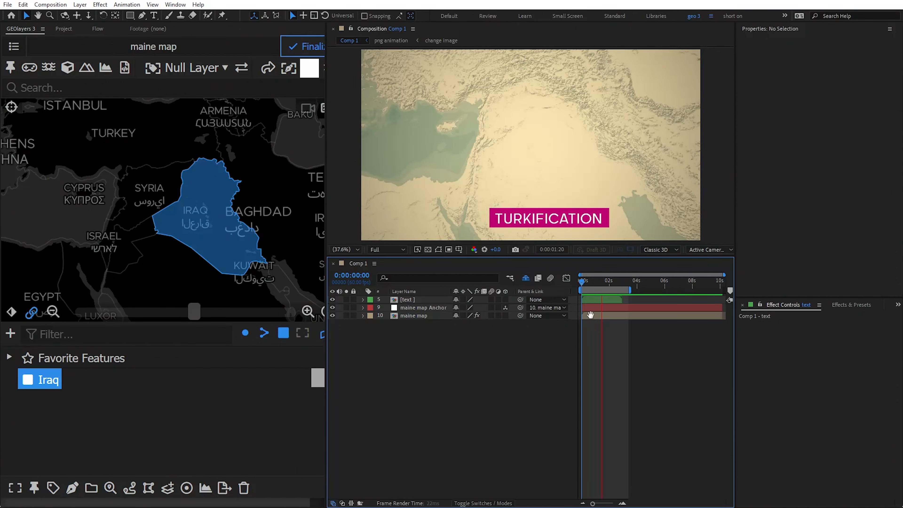
double_click(590, 299)
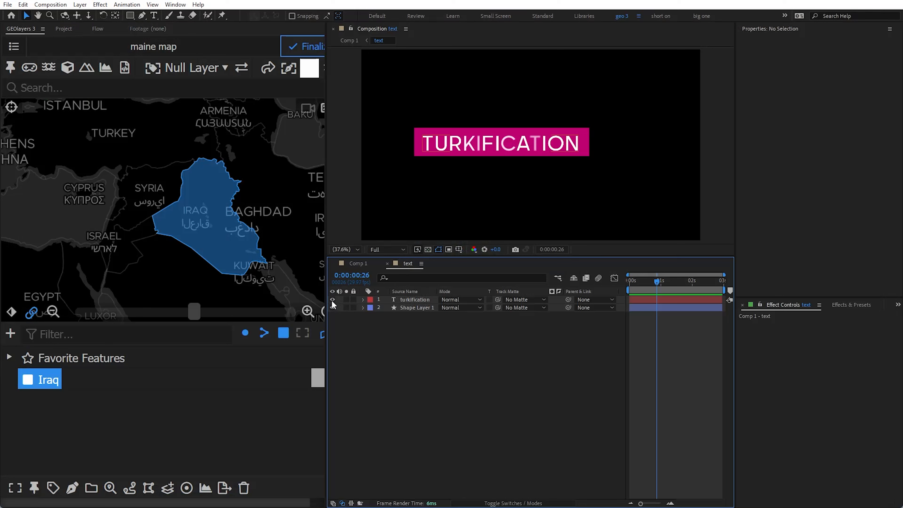
left_click(129, 15)
mouse_move(425, 145)
left_mouse_down()
mouse_move(509, 161)
mouse_move(578, 222)
mouse_move(581, 162)
mouse_move(592, 167)
left_mouse_up()
left_click(430, 308)
Set the new rectangle's stroke to none and give it a solid fill sampled from the existing magenta box.
left_click(311, 16)
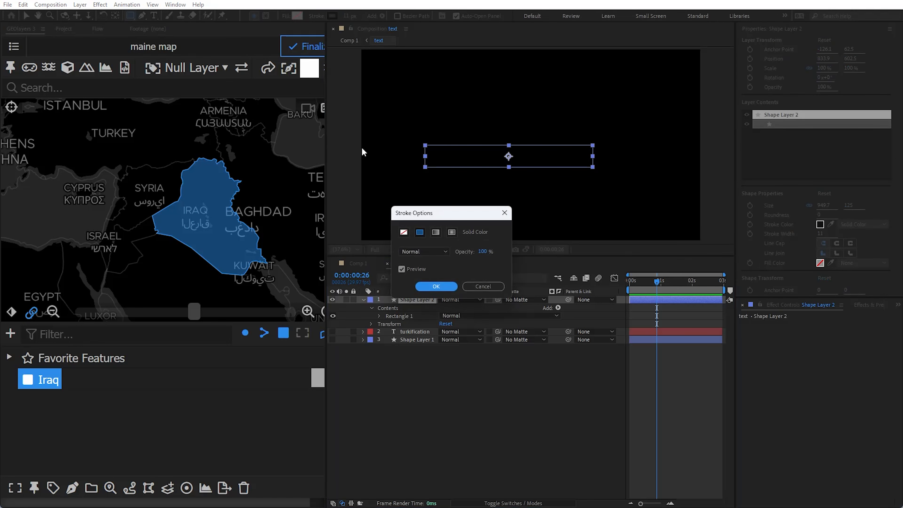
left_click(404, 232)
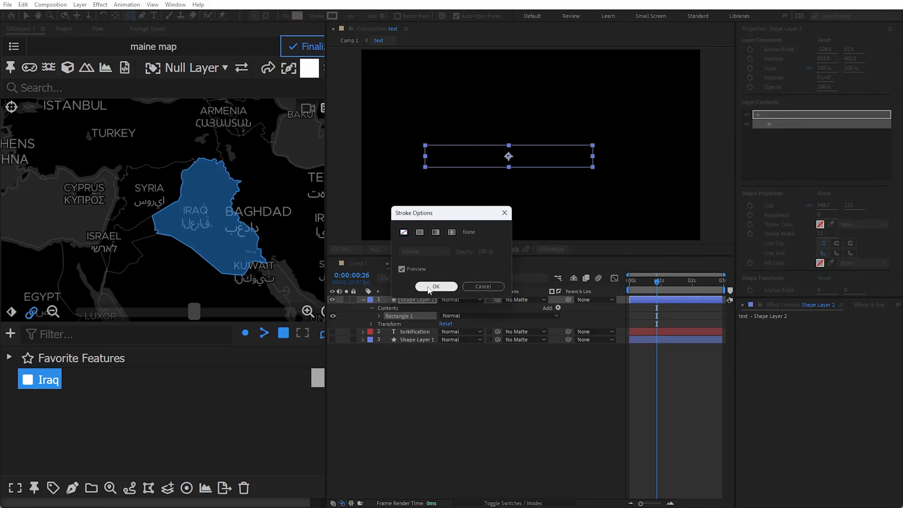
left_click(427, 287)
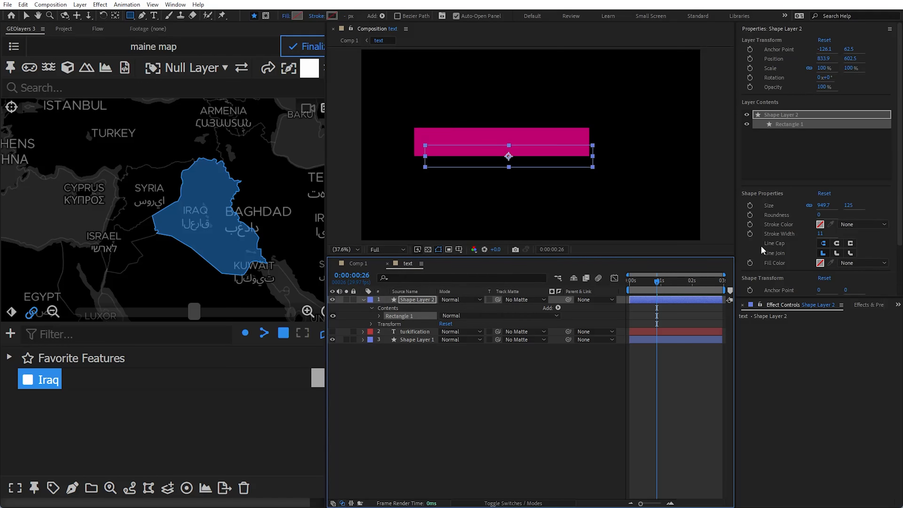
left_click(843, 263)
left_click(851, 283)
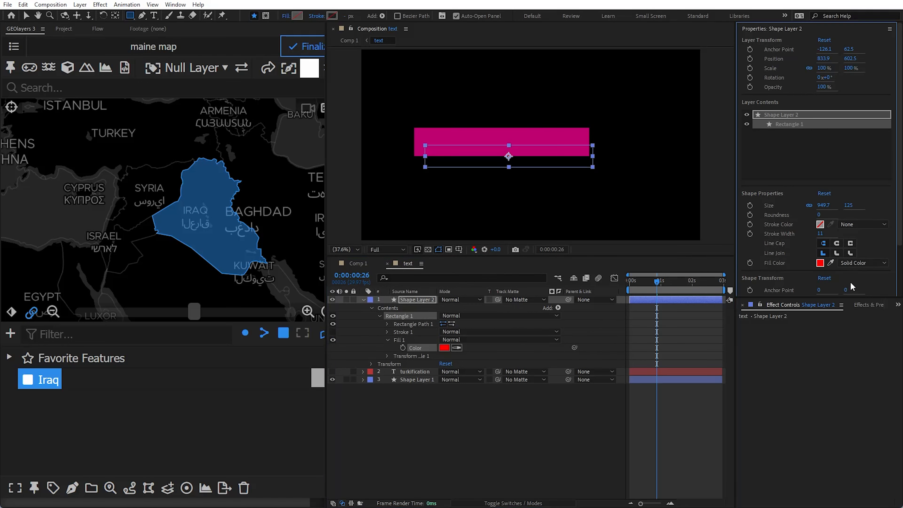
left_click(830, 263)
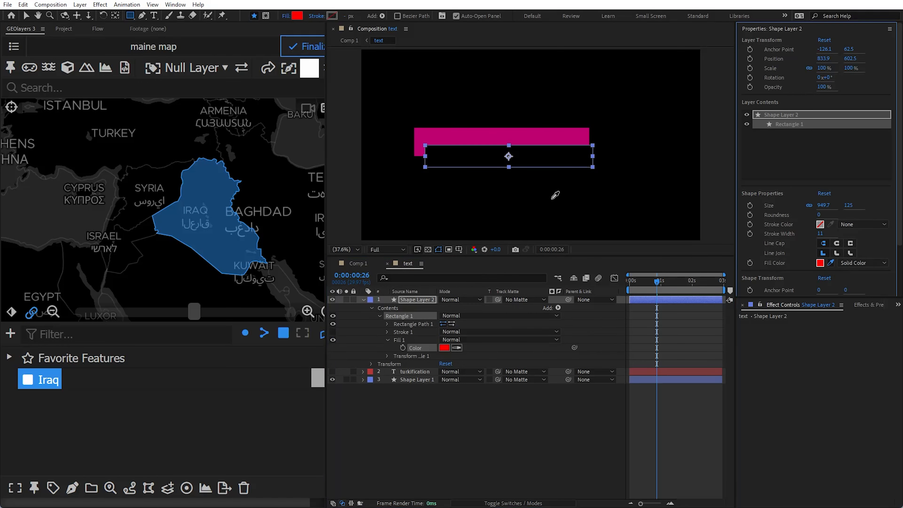
left_click(462, 136)
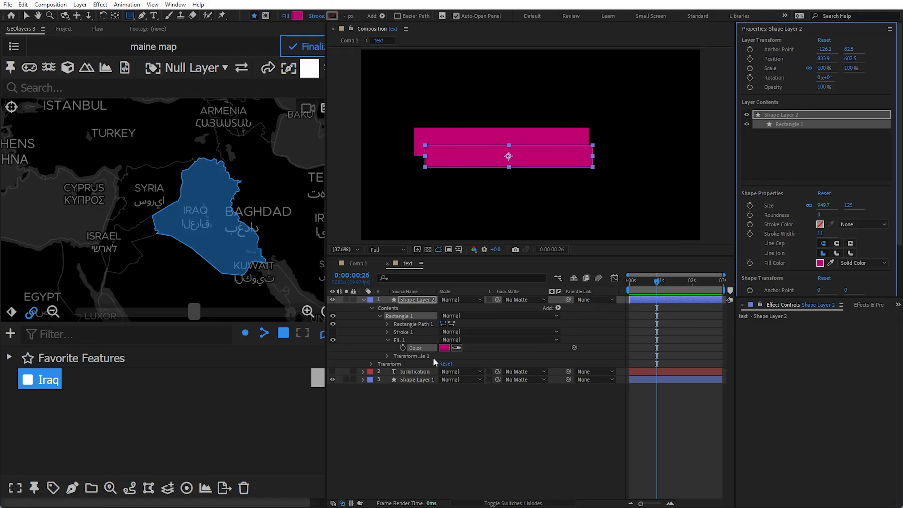
Hide the original Shape Layer 1 box and move the new rectangle to a position of about 922, 517.
left_click(406, 299)
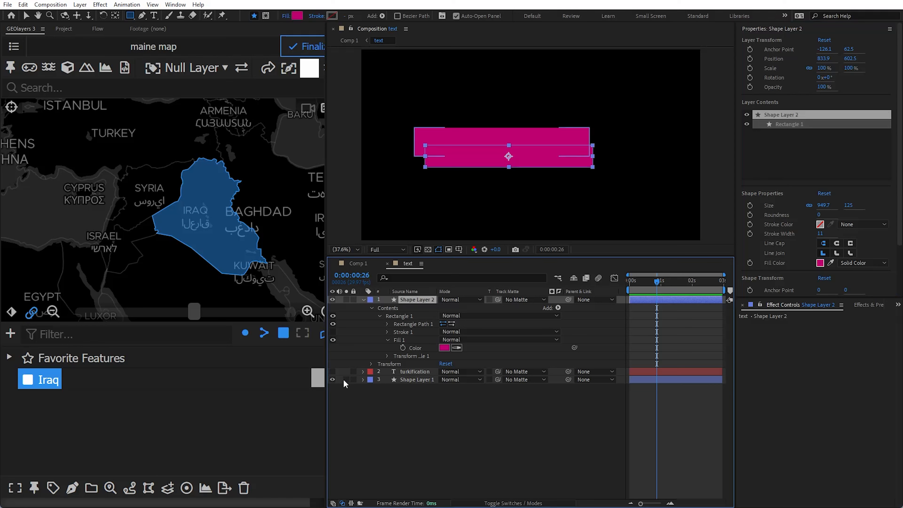
key("v")
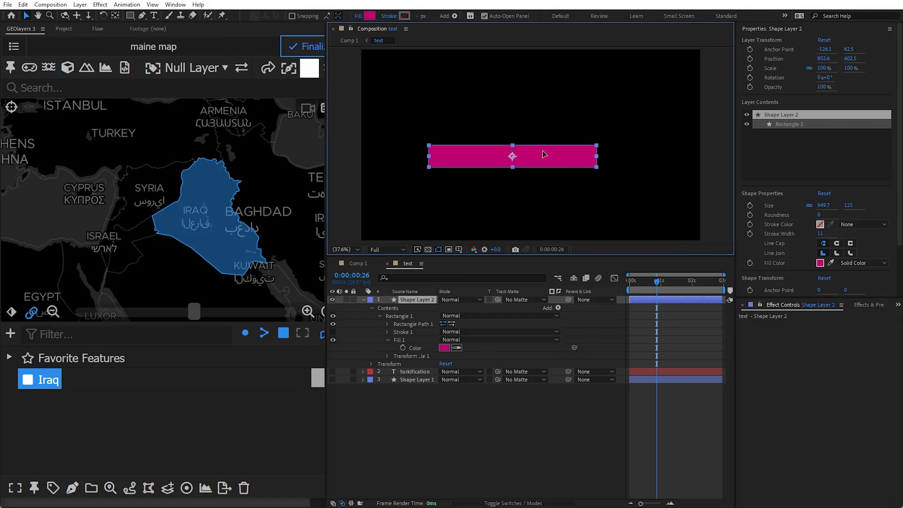
left_click_drag(536, 155, 559, 139)
Unlink the scale proportions of Shape Layer 2 and add 100% Scale keyframes at the start and at 0:00:01:00.
key("space")
left_click(417, 300)
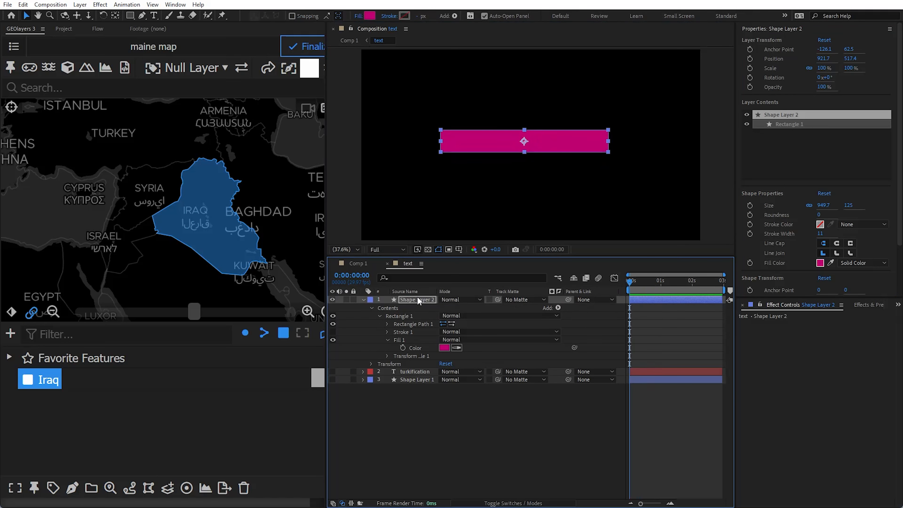
key("s")
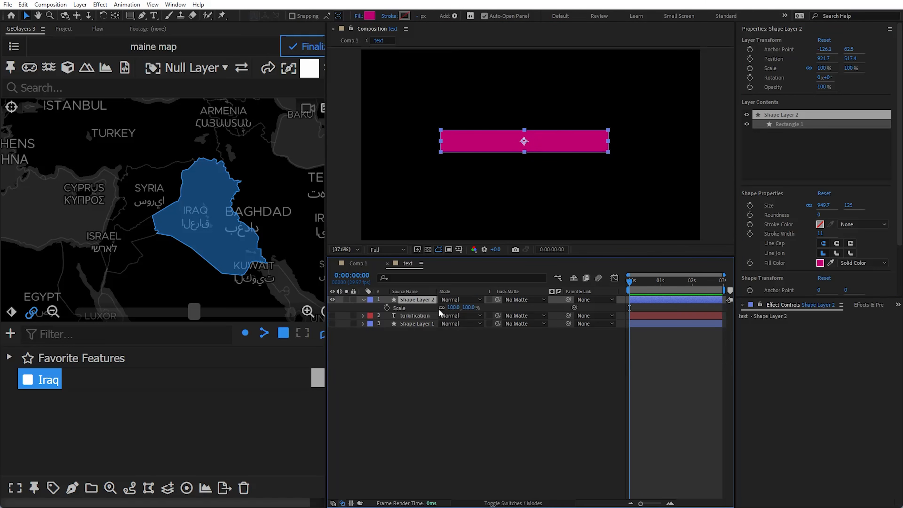
left_click(441, 308)
left_click(386, 307)
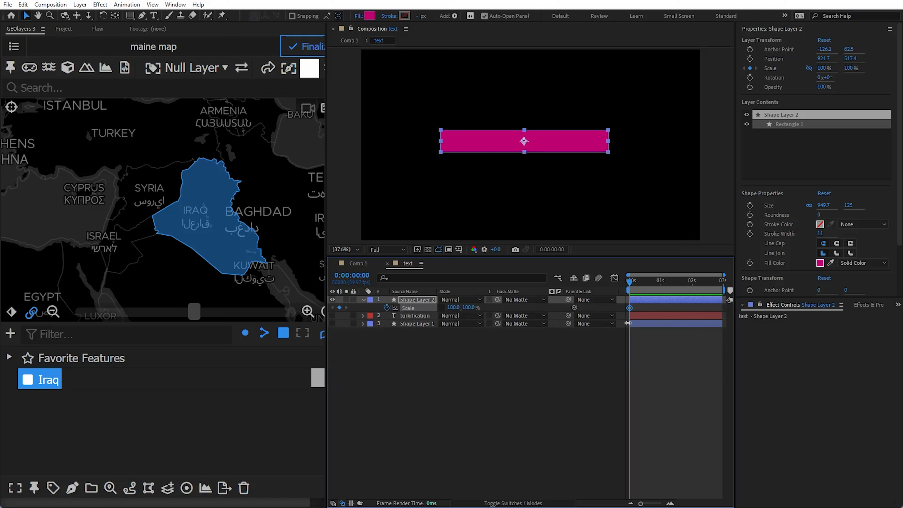
key("shift+Page_Down")
key("shift+Page_Down")
key("shift+Page_Down")
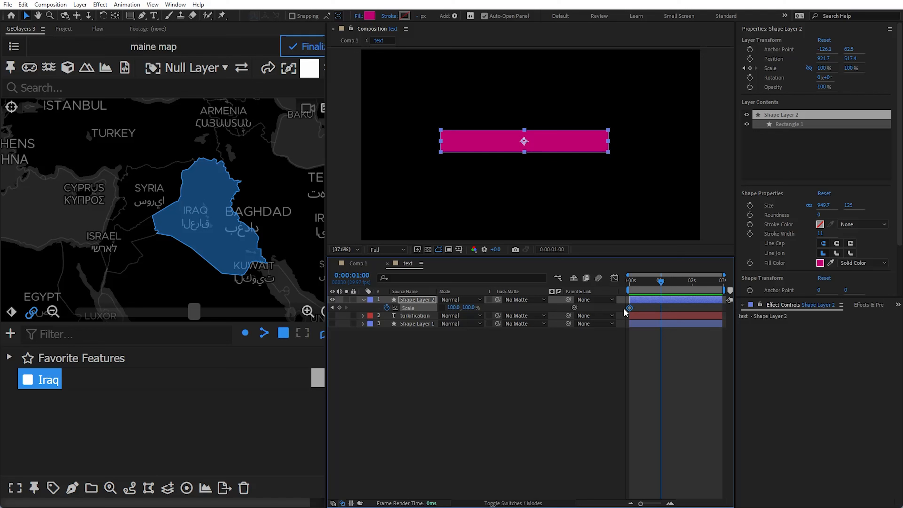
left_click(339, 308)
left_click(574, 384)
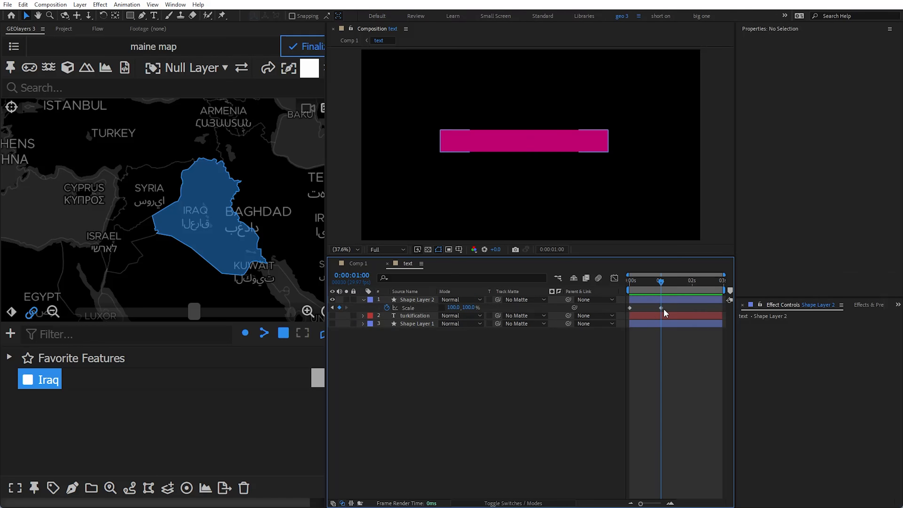
Set the horizontal scale of Shape Layer 2 to 0% at the first keyframe.
key("Home")
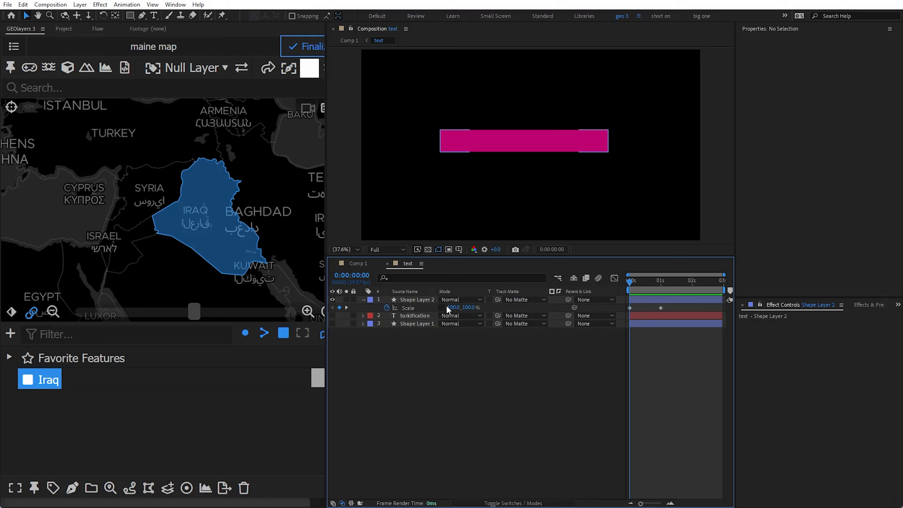
mouse_move(446, 305)
left_mouse_down()
mouse_move(426, 308)
mouse_move(489, 304)
mouse_move(452, 308)
left_mouse_up()
left_click(452, 307)
type("0")
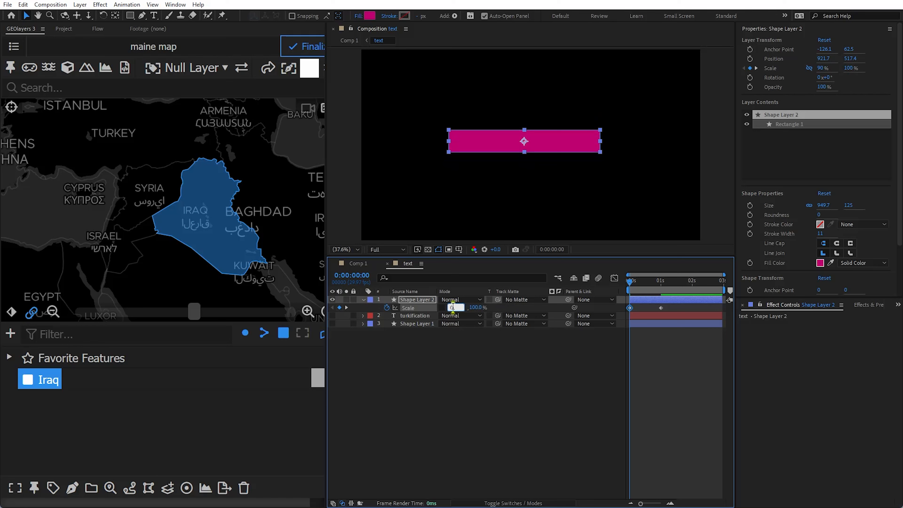
left_click(486, 401)
Ease the second Scale keyframe, shape its speed graph to peak early and slow gradually, and preview the rectangle's reveal.
left_click(660, 308)
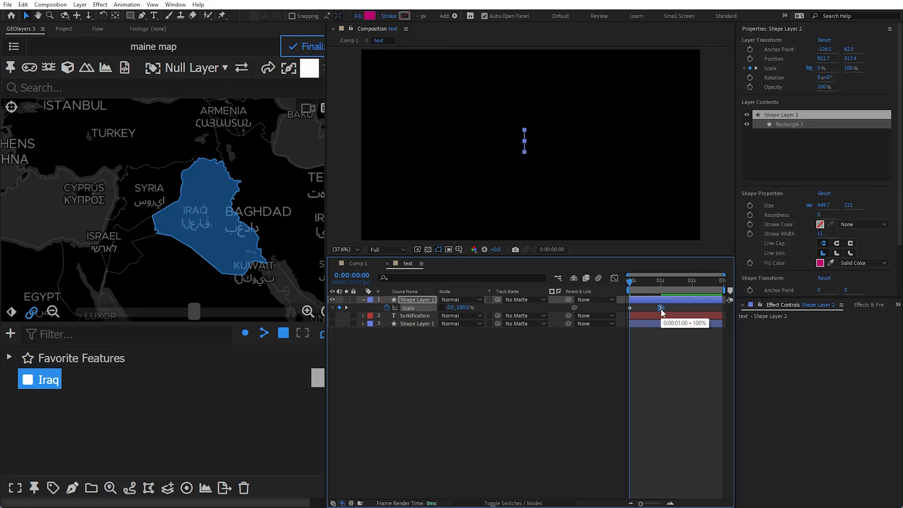
left_click(613, 277)
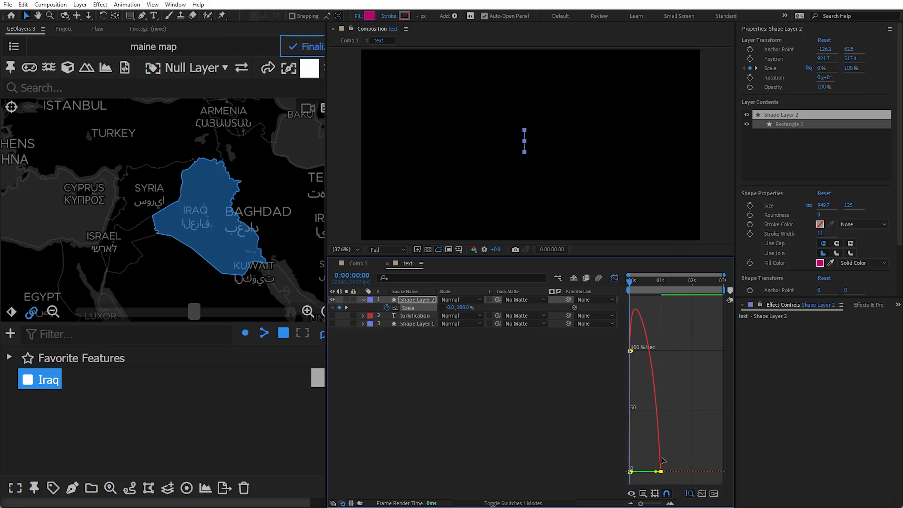
left_click_drag(656, 472, 644, 471)
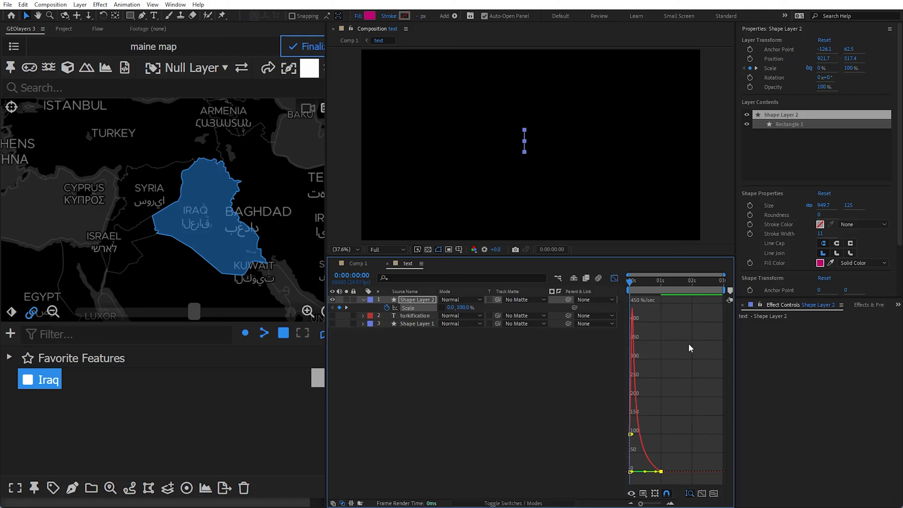
left_click(614, 277)
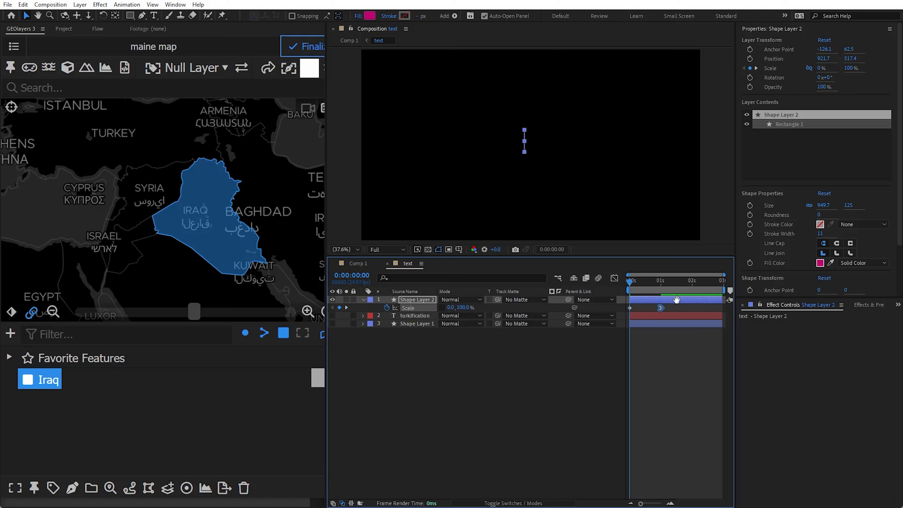
key("space")
left_click(605, 334)
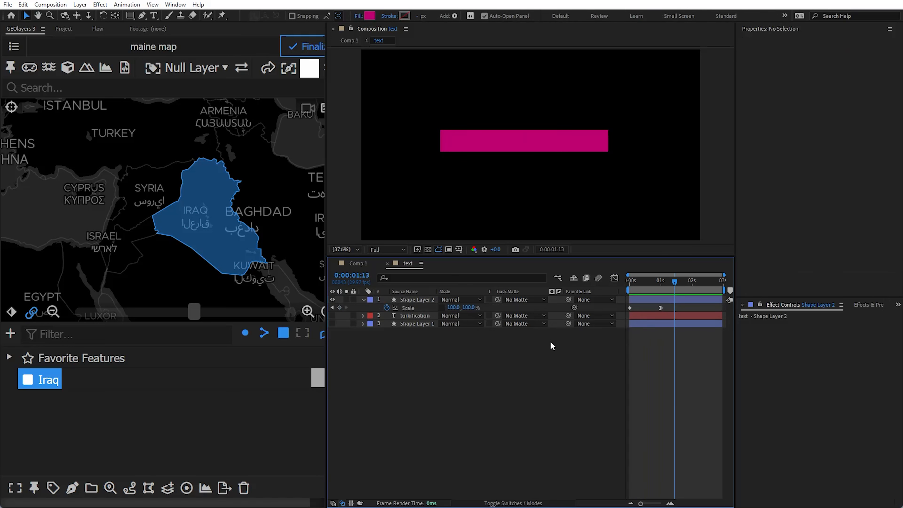
left_click(362, 299)
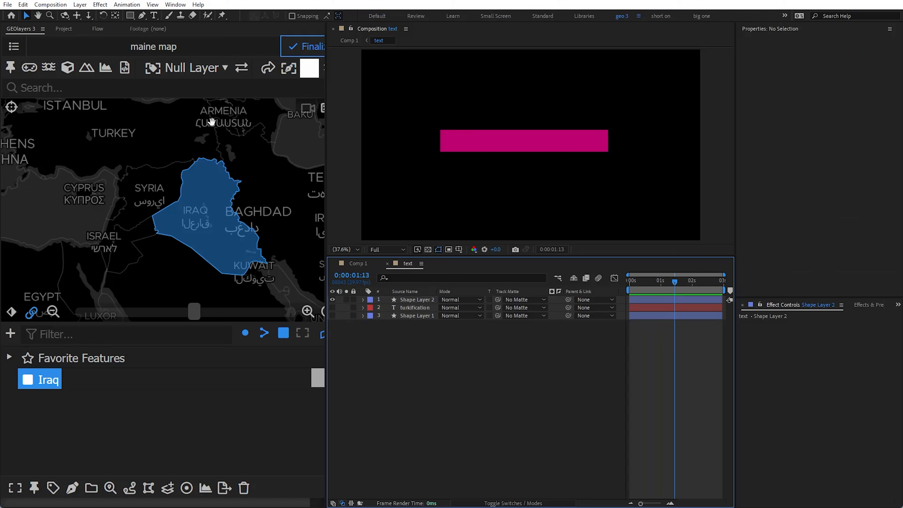
Add a text layer reading "create new" on the magenta rectangle.
left_click(153, 16)
left_click(451, 143)
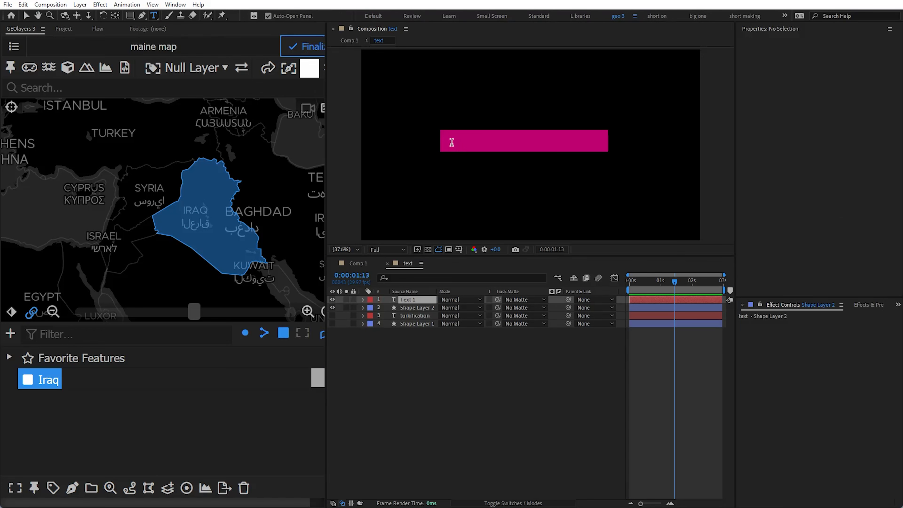
type("create new")
left_click(26, 15)
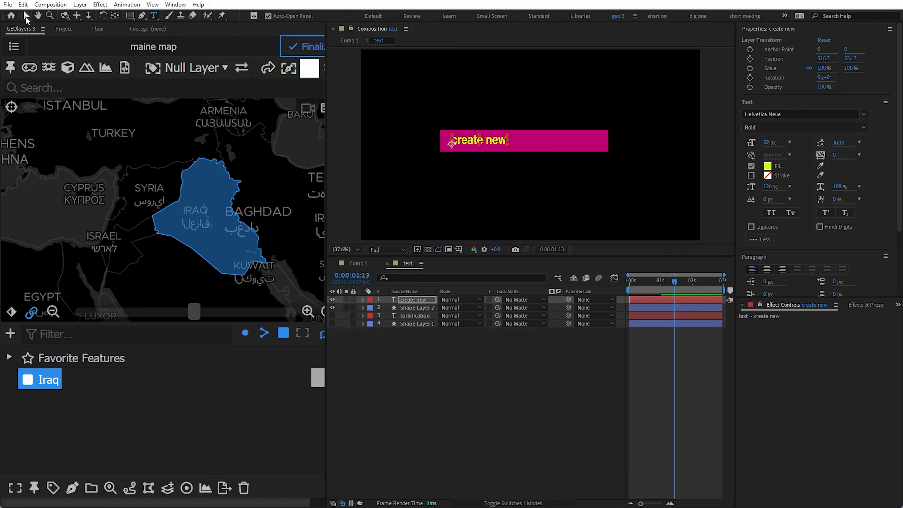
Set the "create new" text's font size to 120 px and center it over the magenta rectangle.
left_click_drag(458, 140, 498, 142)
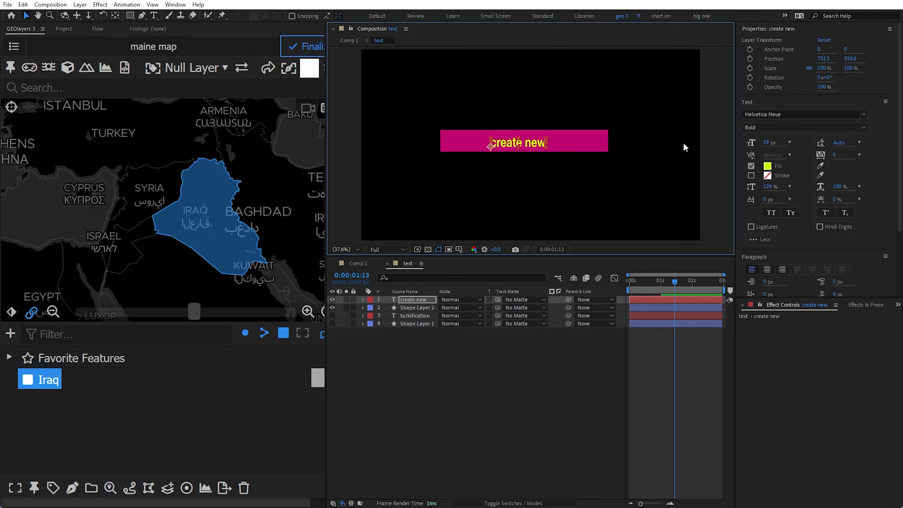
left_click_drag(768, 143, 790, 143)
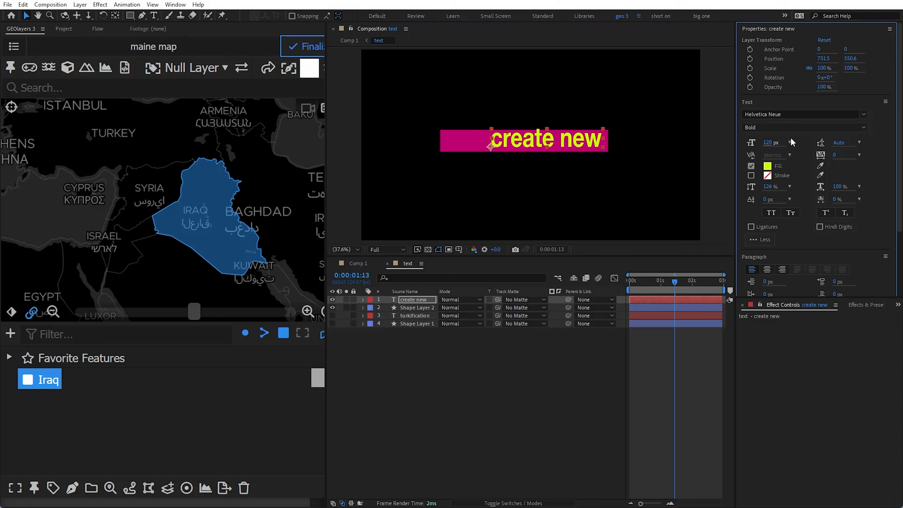
left_click_drag(552, 139, 539, 140)
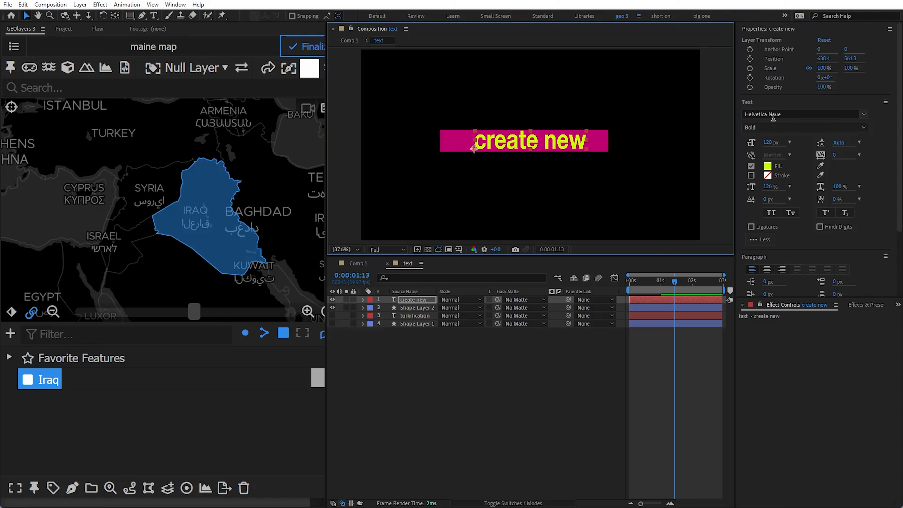
Try the Thin font style on the "create new" text and return it to Bold.
left_click(771, 127)
left_click(758, 158)
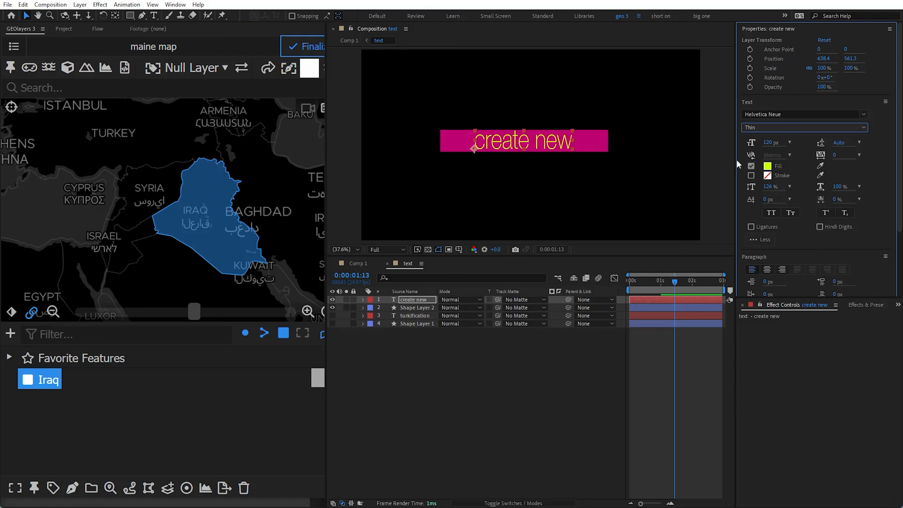
left_click(751, 127)
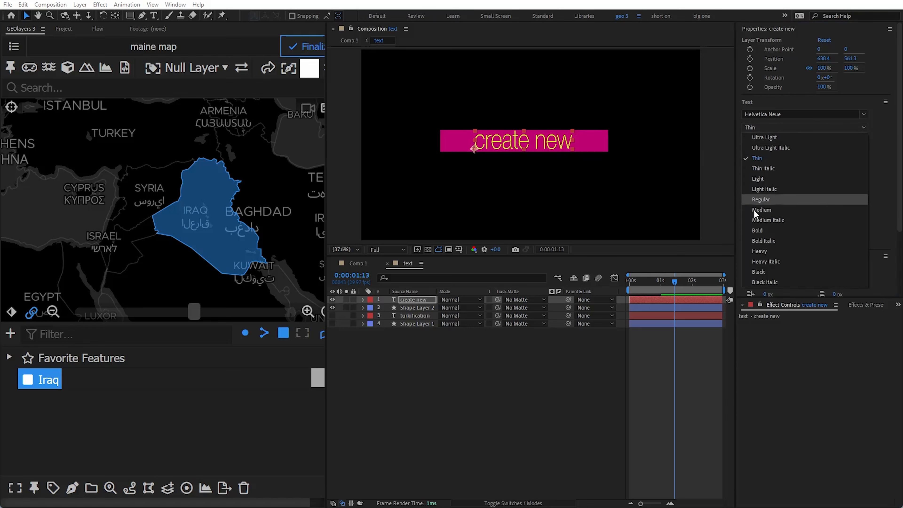
left_click(757, 230)
Reposition the "create new" text horizontally on the magenta rectangle and center the layer's anchor point in its content.
left_click_drag(566, 147, 543, 144)
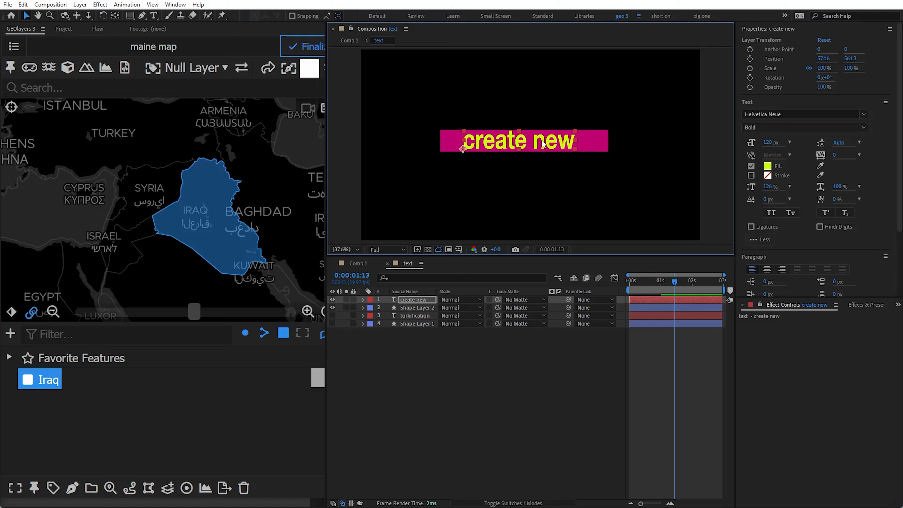
key("ctrl+alt+Home")
left_click(361, 306)
Add an Opacity text animator to the "create new" layer and set its Opacity to 0%.
key("Home")
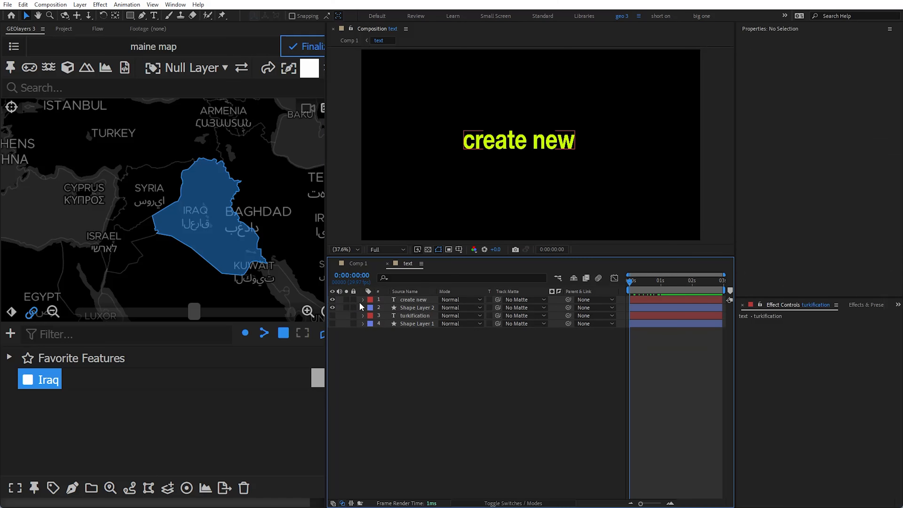
left_click(362, 299)
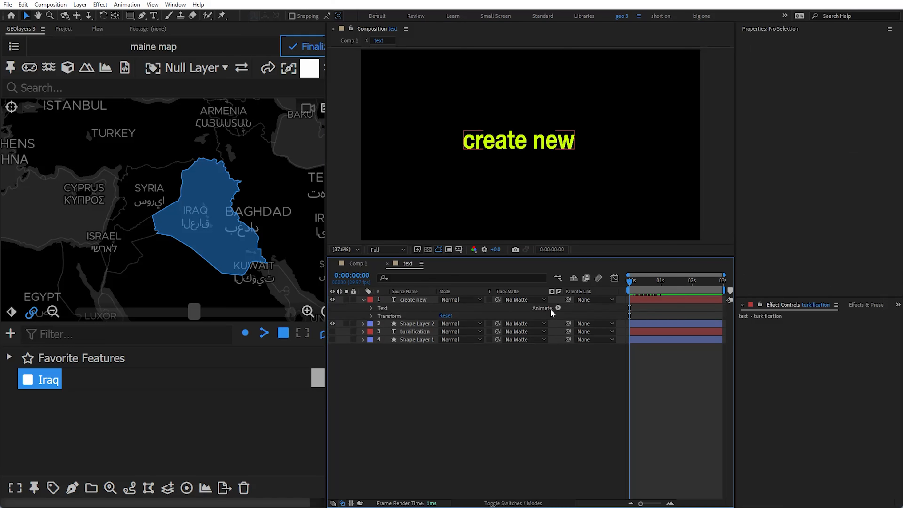
left_click(557, 307)
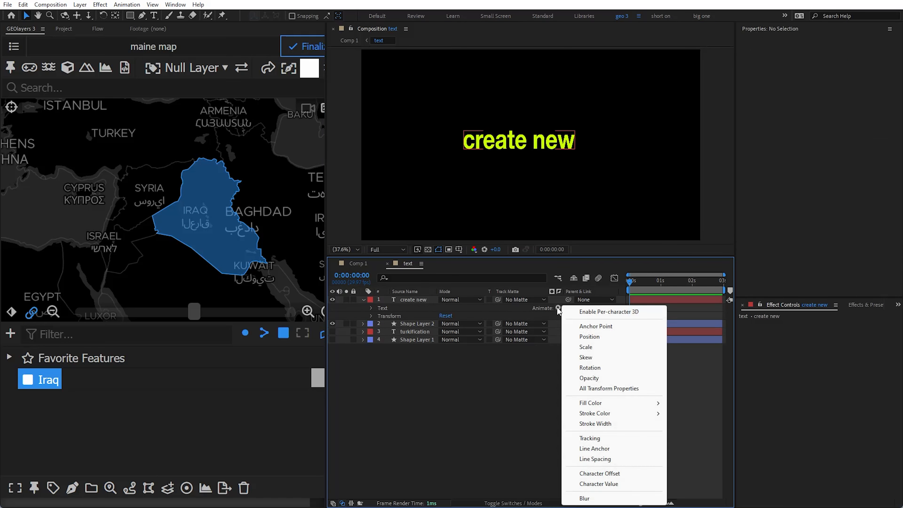
left_click(586, 378)
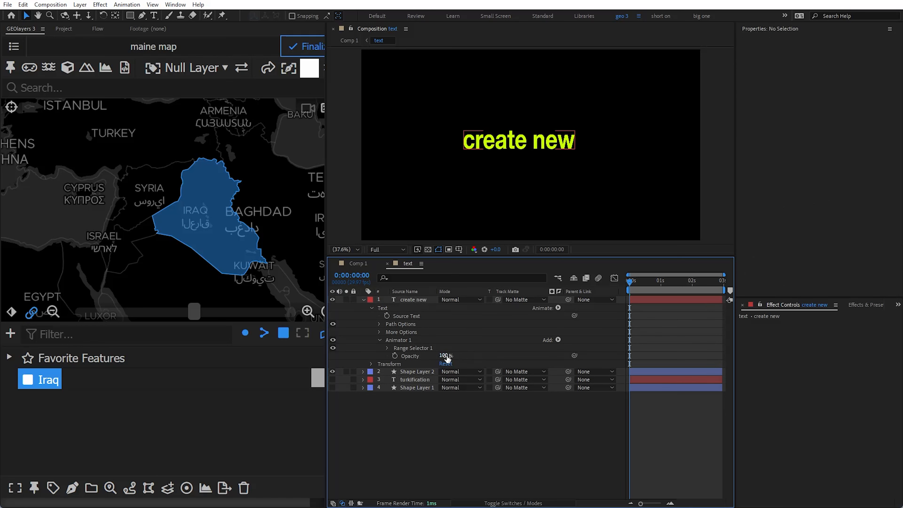
left_click_drag(444, 355, 377, 353)
Keyframe the Range Selector Offset from -100% at the first frame to 100% at 0:00:01:05, and preview the reveal.
left_click(387, 348)
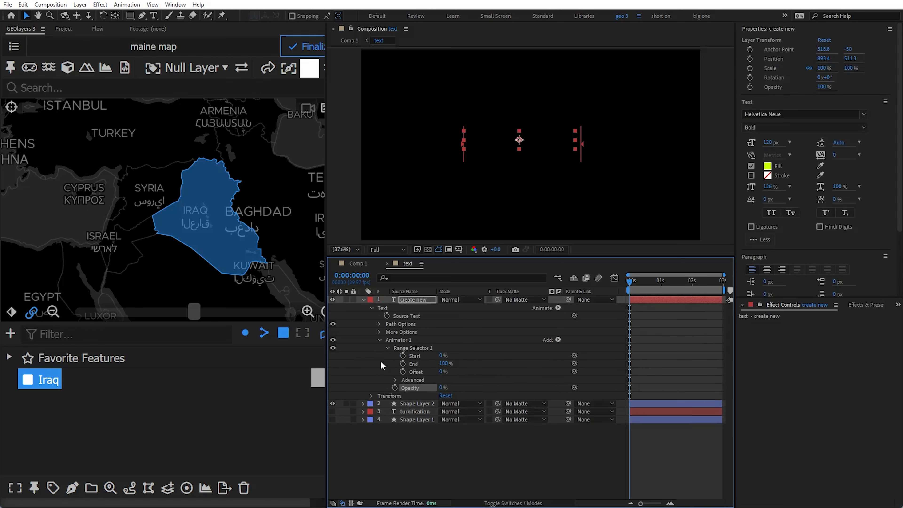
left_click_drag(443, 371, 382, 371)
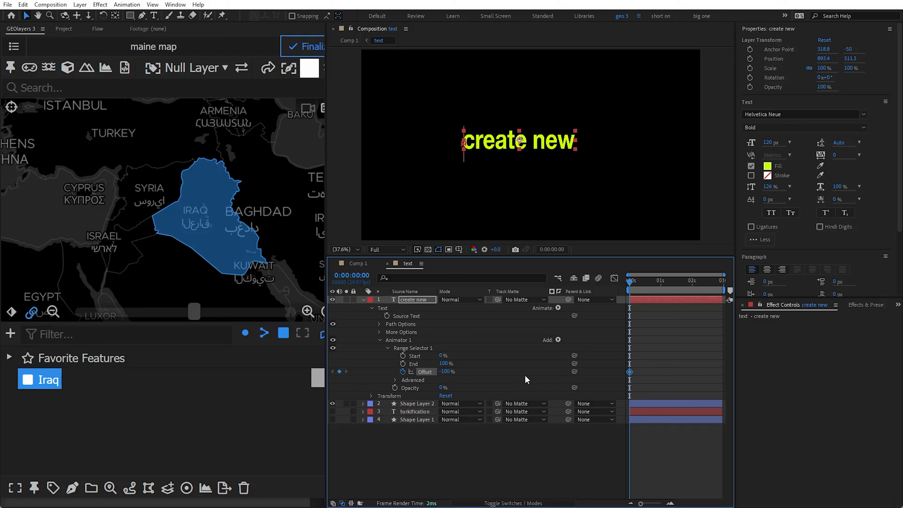
key("space")
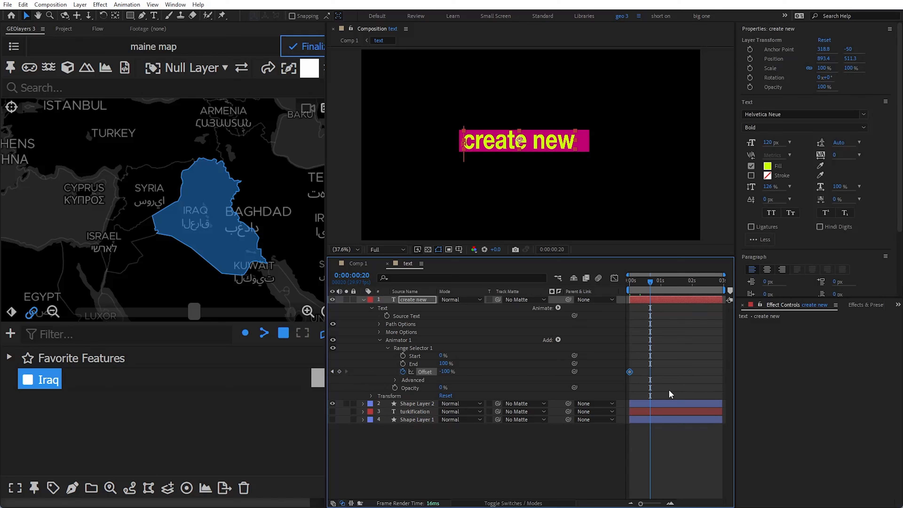
left_click(667, 412)
left_click_drag(444, 372, 576, 365)
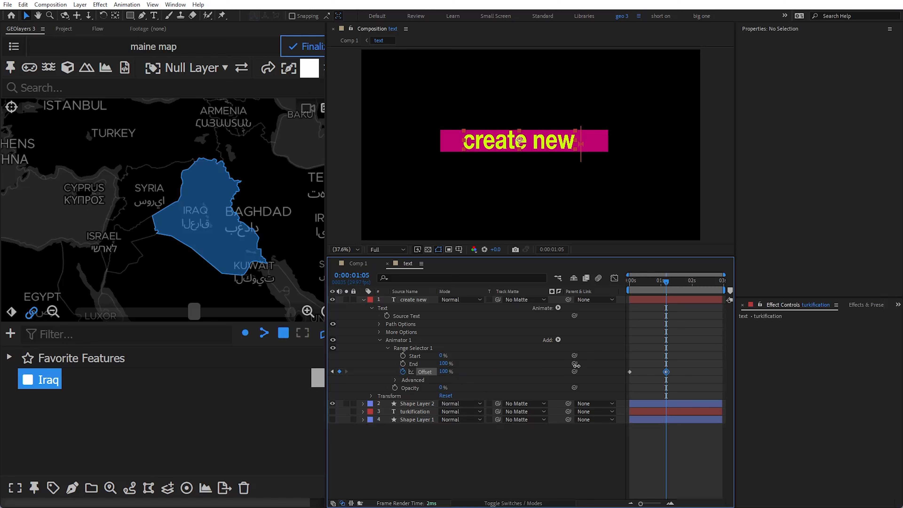
left_click(661, 319)
key("space")
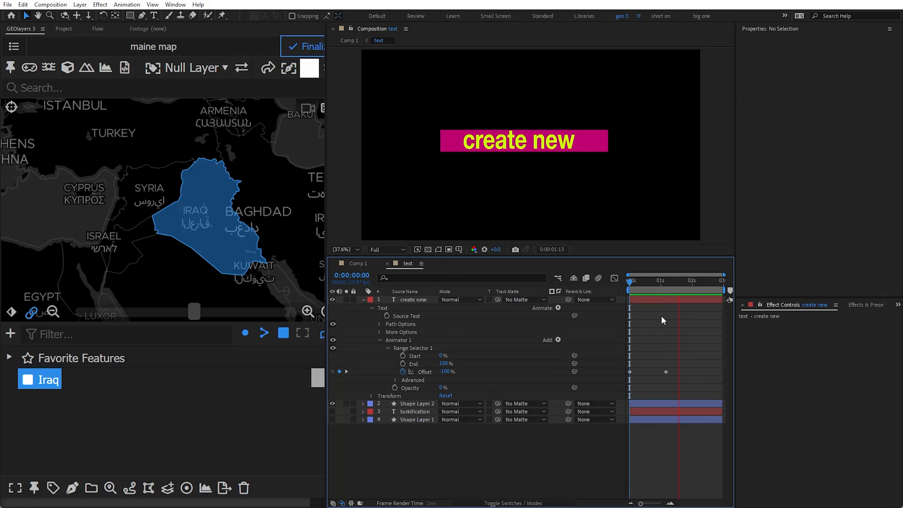
key("space")
Set the Range Selector's advanced Shape option to Ramp Up for the "create new" text and check the letter fade.
left_click(666, 286)
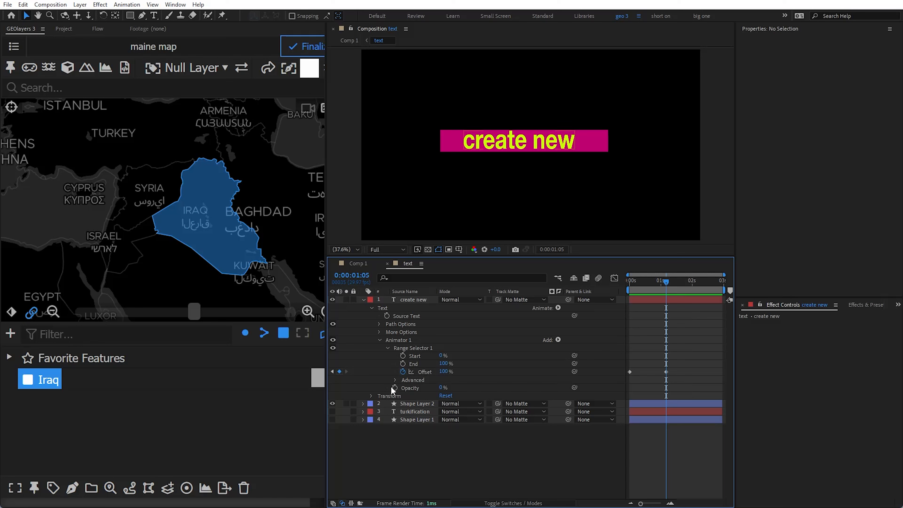
left_click(395, 379)
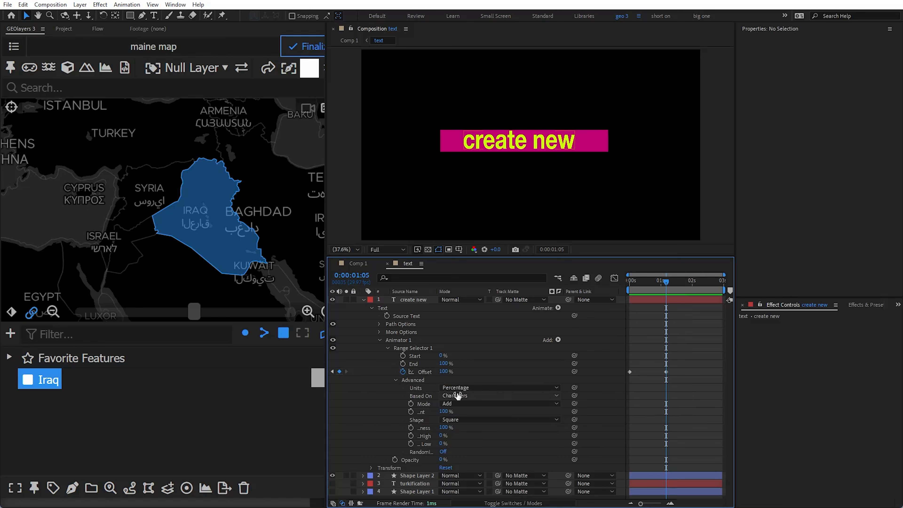
left_click(459, 420)
left_click(466, 440)
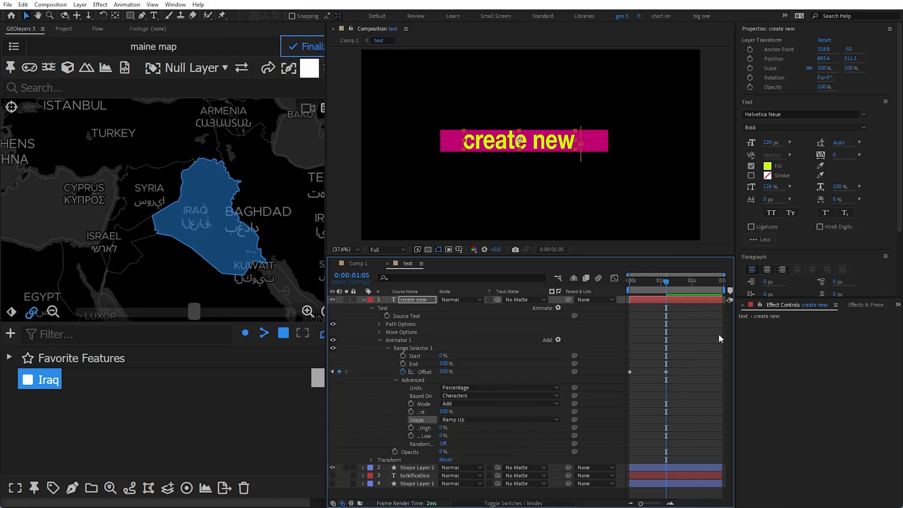
mouse_move(662, 284)
left_mouse_down()
mouse_move(631, 287)
mouse_move(666, 286)
left_mouse_up()
Change the "create new" text's fill color to white (FFFFFF).
left_click(655, 299)
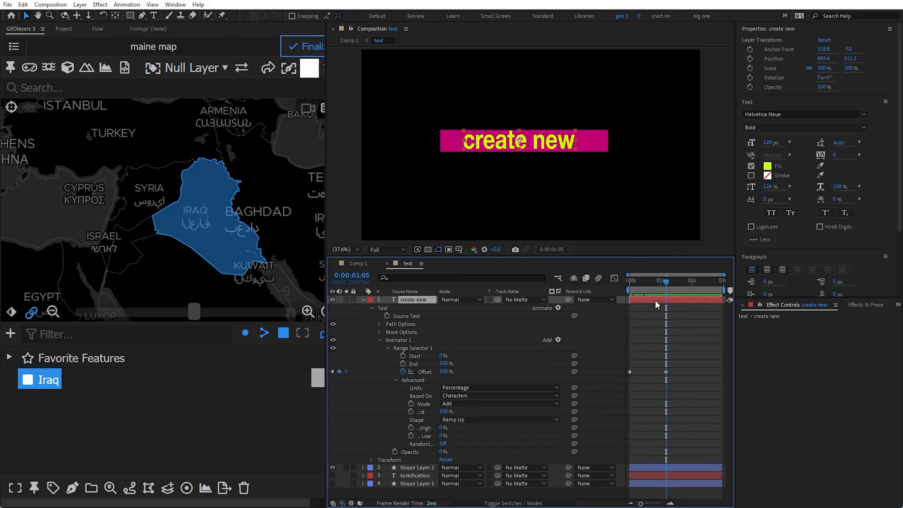
left_click(767, 166)
left_click(596, 251)
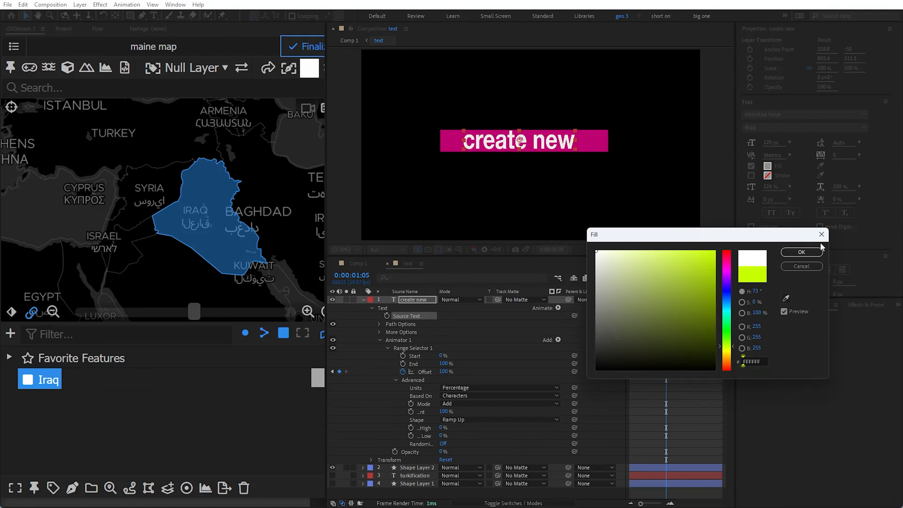
left_click(817, 251)
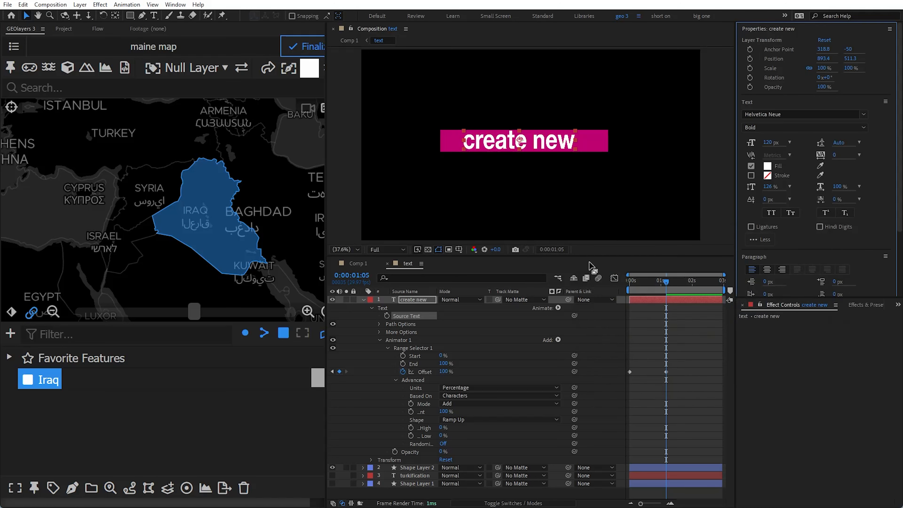
Turn on Randomize Order for the "create new" Range Selector and preview the letters' reveal.
left_click_drag(661, 283, 645, 282)
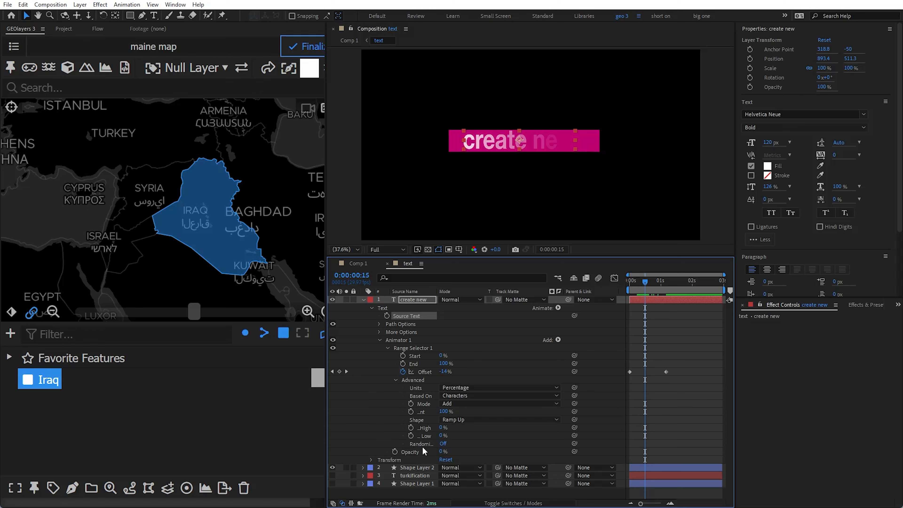
left_click(443, 444)
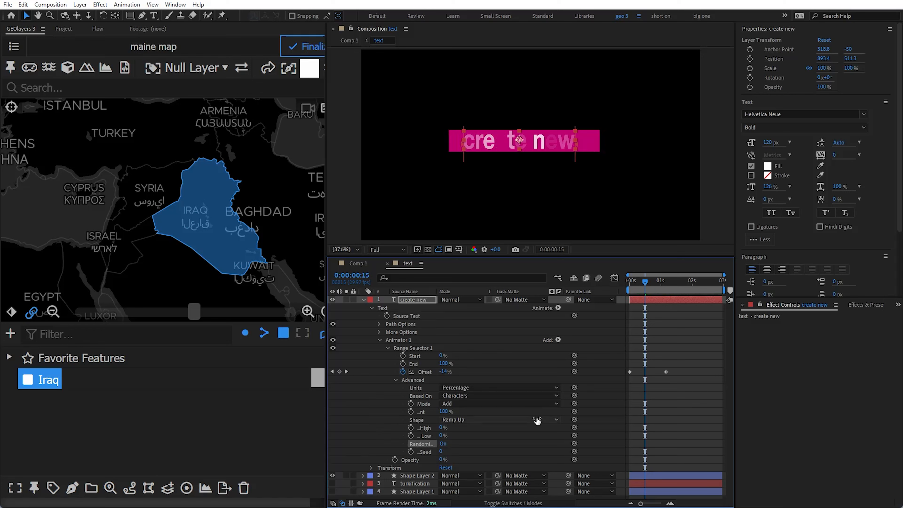
left_click(660, 349)
left_click_drag(639, 286, 615, 290)
key("space")
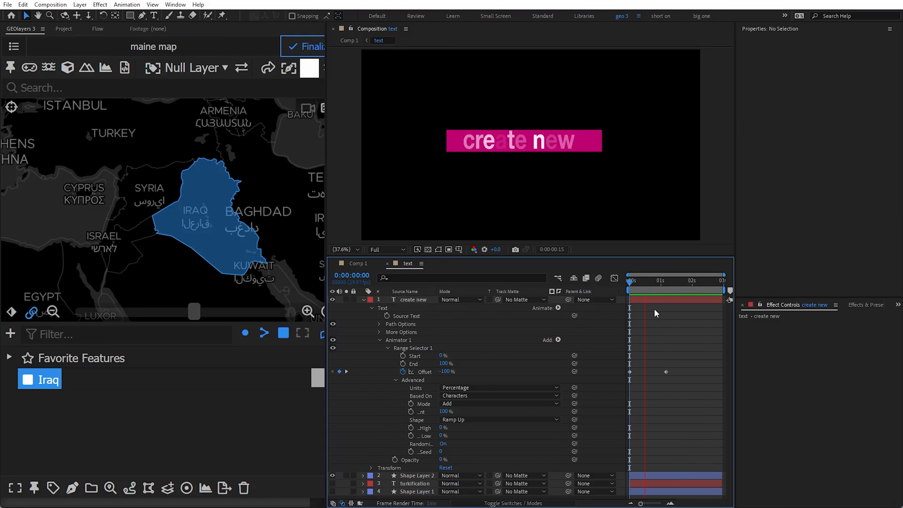
key("space")
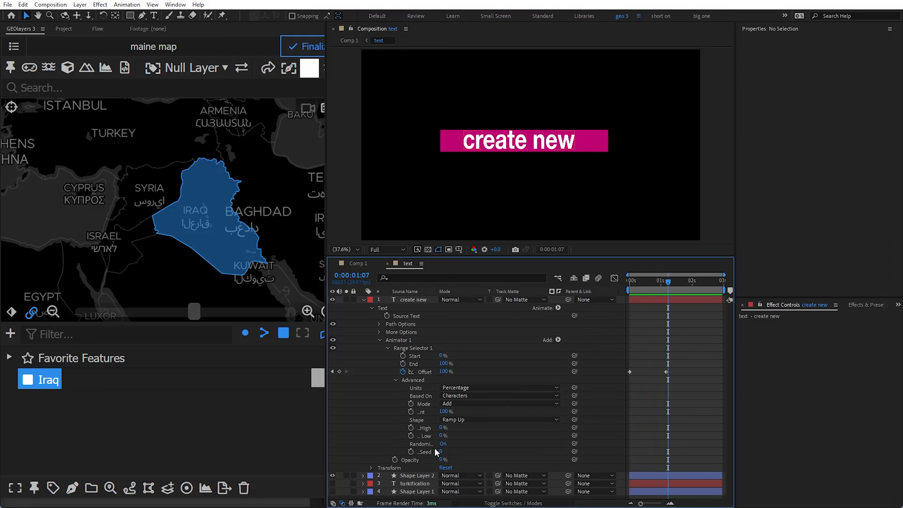
Set the Range Selector's Random Seed to 79 and preview the changed letter order from the start.
left_click_drag(440, 452, 473, 450)
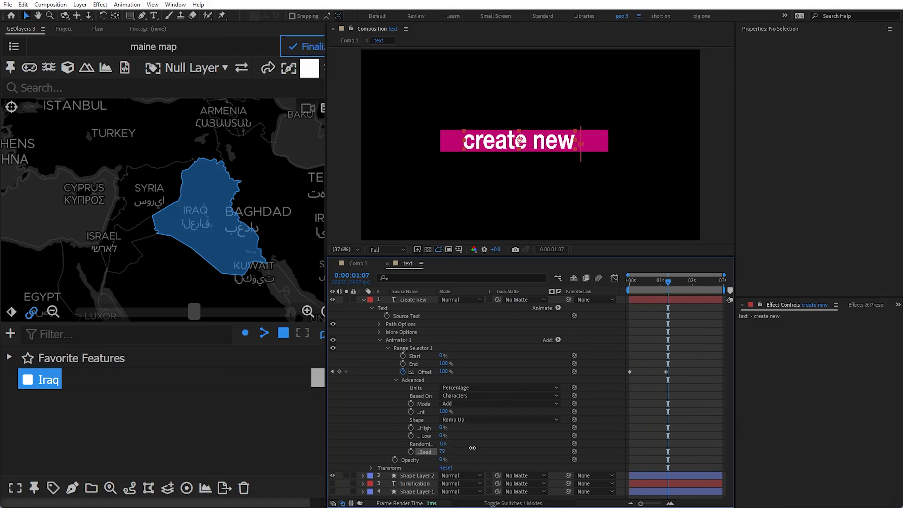
left_click(664, 297)
key("Home")
key("space")
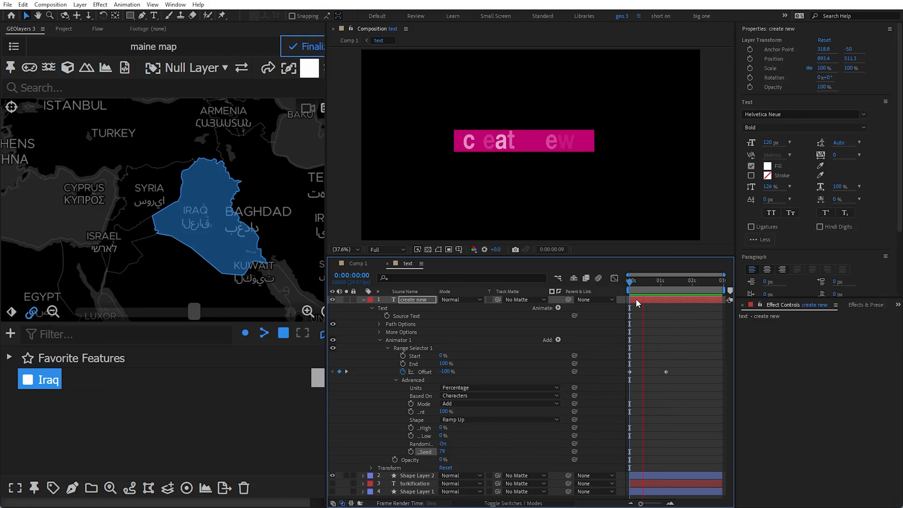
key("space")
Show the hidden TURKIFICATION title layers and move the "create new" text with its rectangle below that title.
left_click(363, 299)
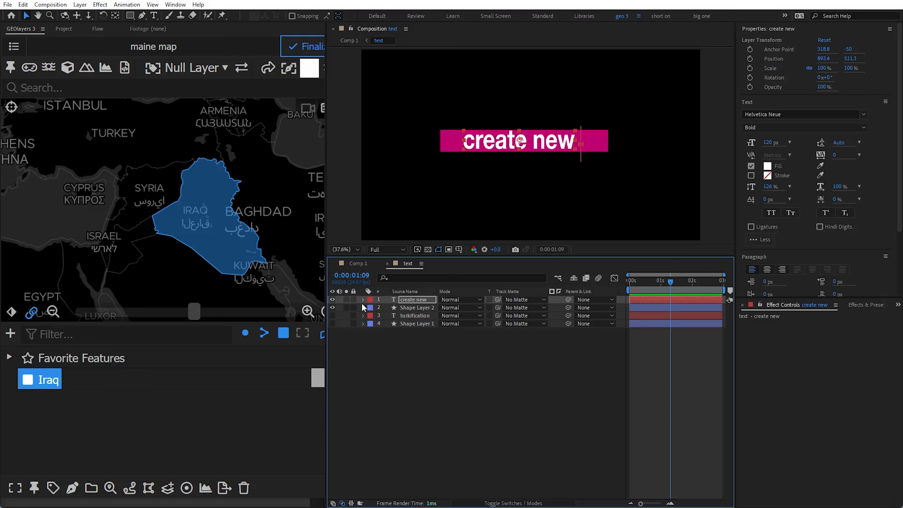
left_click(372, 336)
left_click_drag(342, 339, 356, 302)
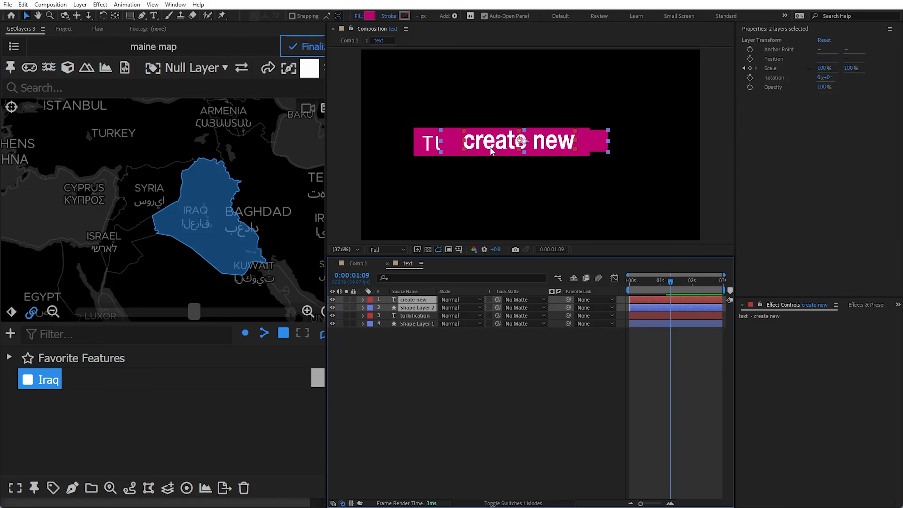
left_click_drag(489, 147, 467, 188)
Play back both boxed titles from the start to compare their reveals, stopping at 0:00:00:18.
left_click(484, 332)
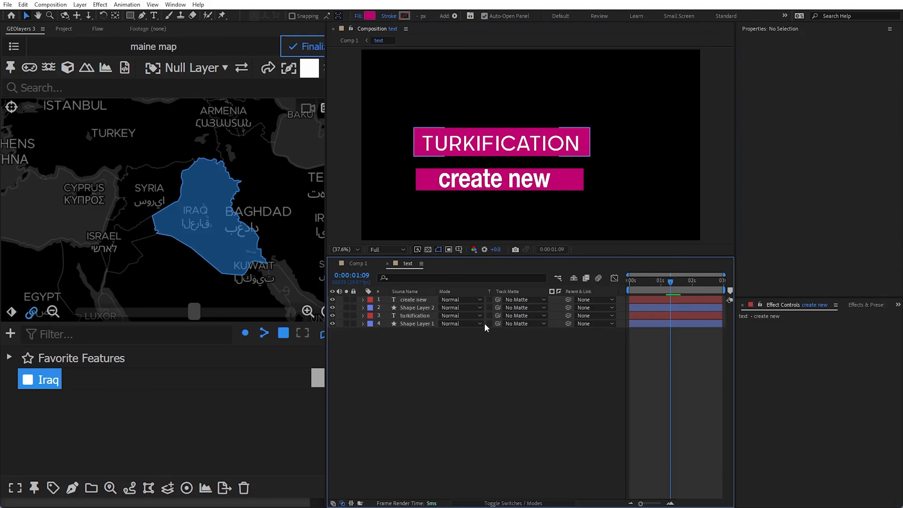
left_click_drag(666, 283, 589, 285)
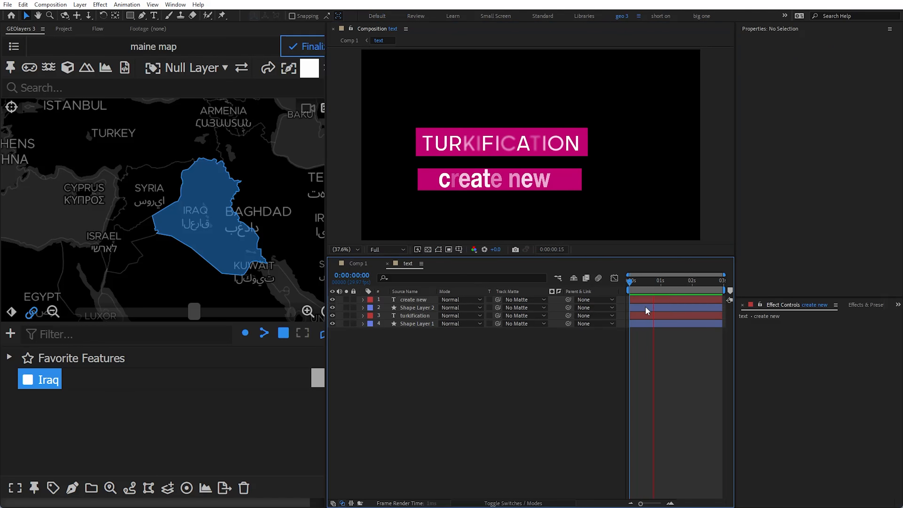
mouse_move(657, 287)
left_mouse_down()
mouse_move(629, 288)
mouse_move(660, 288)
mouse_move(648, 283)
left_mouse_up()
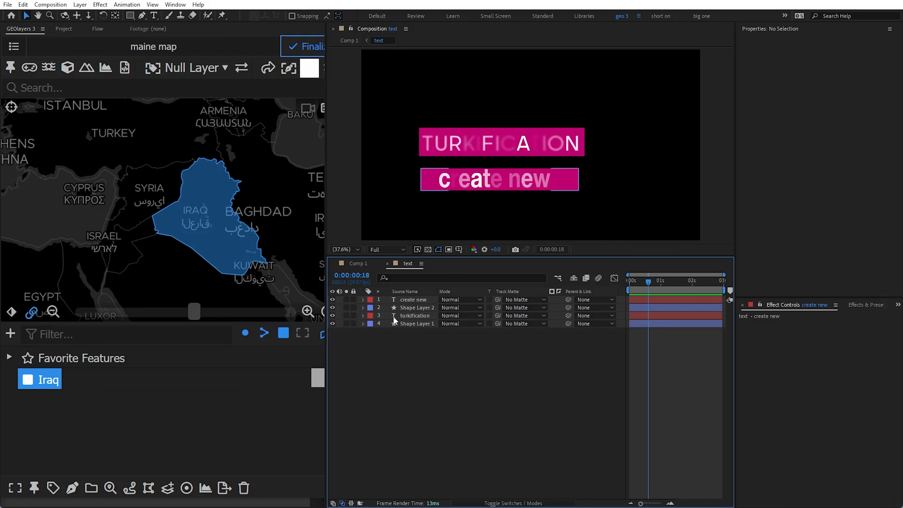
Add a Blur property to Animator 1 of the "create new" text and set it to 8.0.
left_click(362, 300)
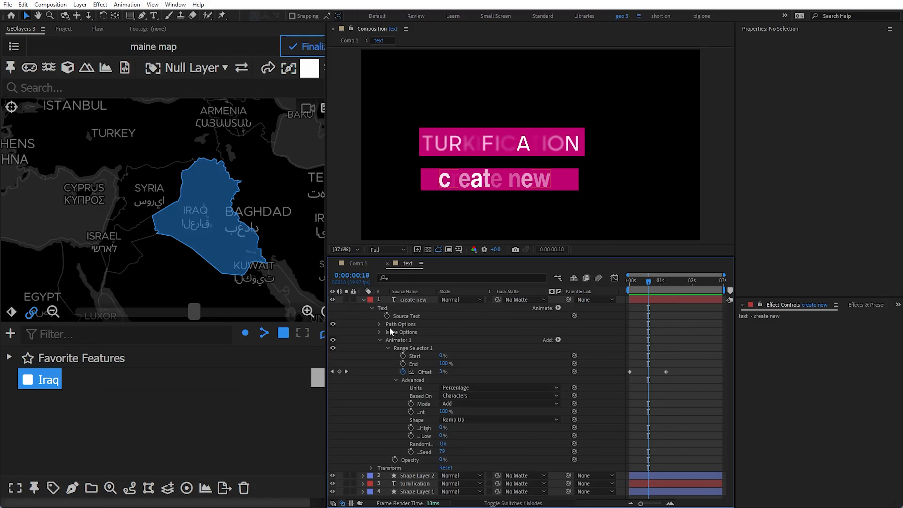
left_click(379, 340)
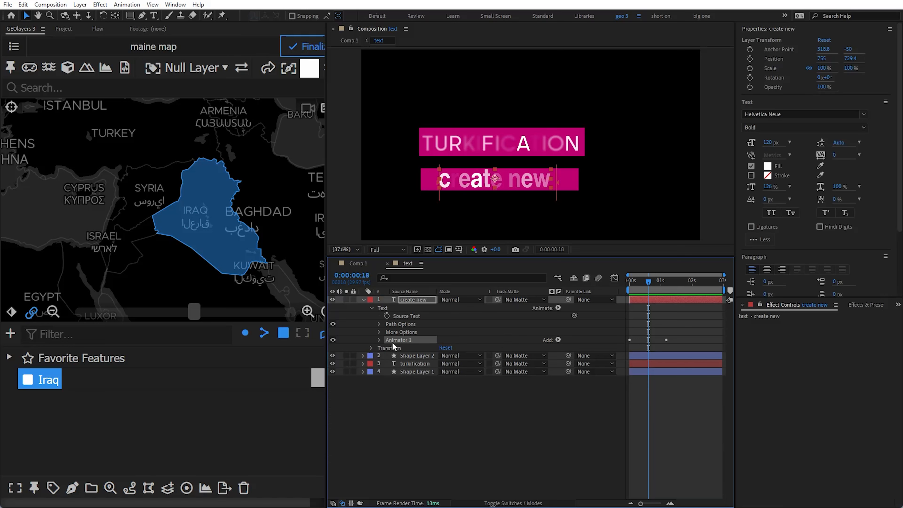
left_click(557, 339)
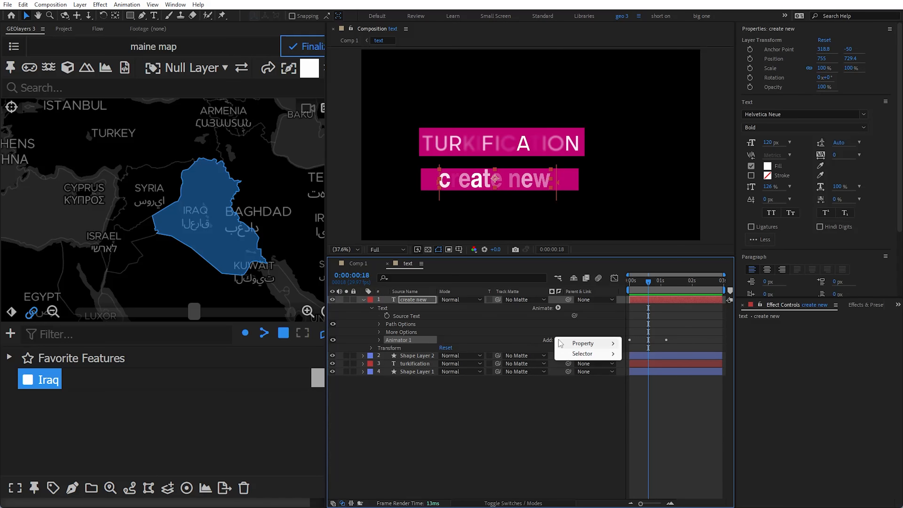
mouse_move(562, 343)
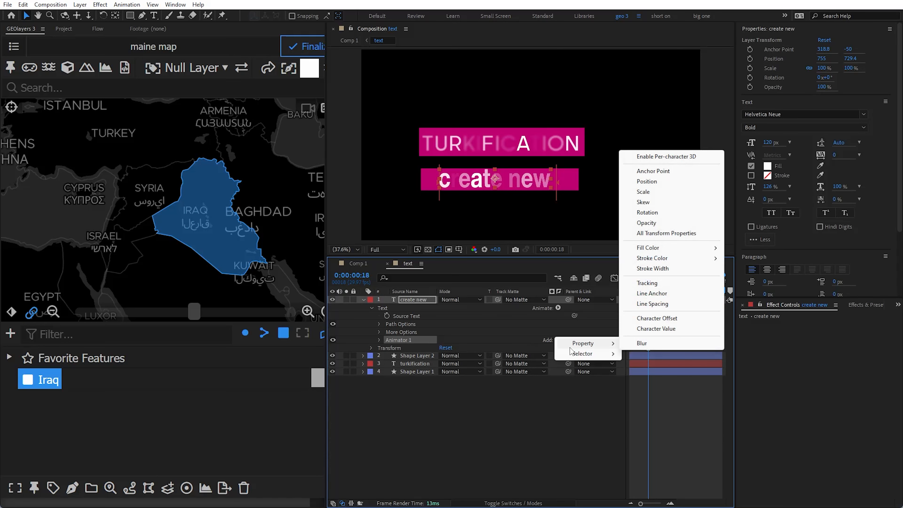
left_click(641, 343)
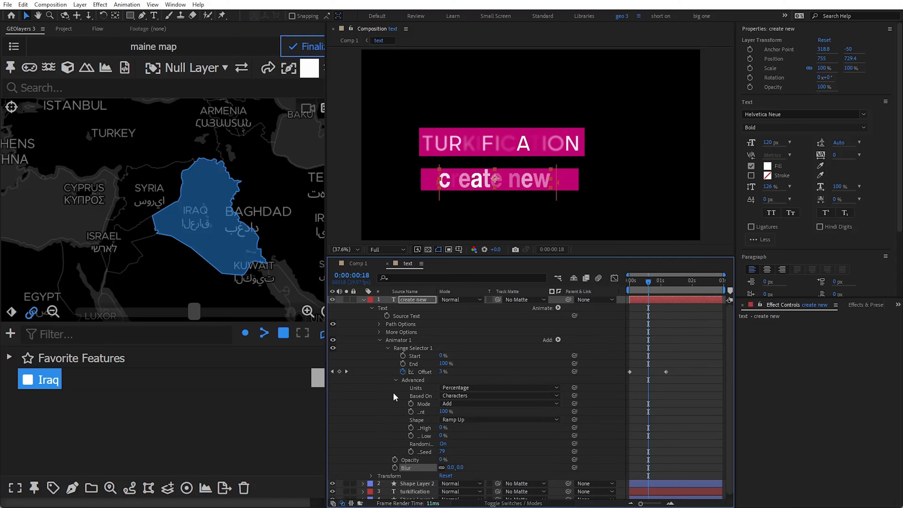
key("F2")
left_click_drag(452, 467, 451, 467)
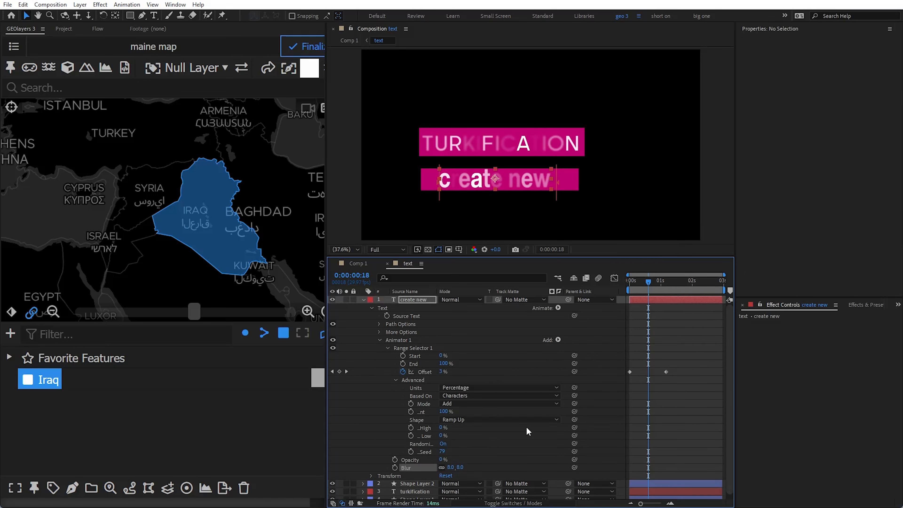
Play back the boxed titles from the start, park at 0:00:01:05 and collapse the "create new" layer's properties.
left_click(665, 344)
left_click(630, 281)
key("space")
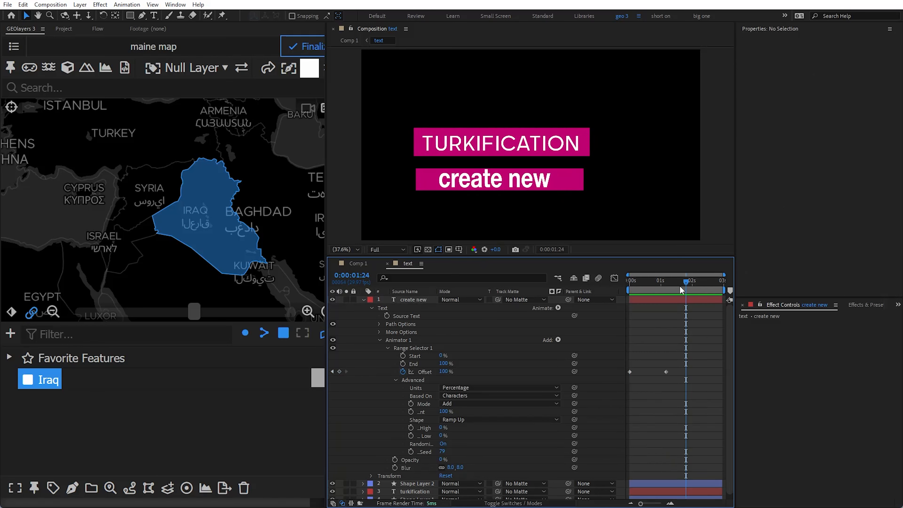
left_click(665, 281)
left_click(363, 299)
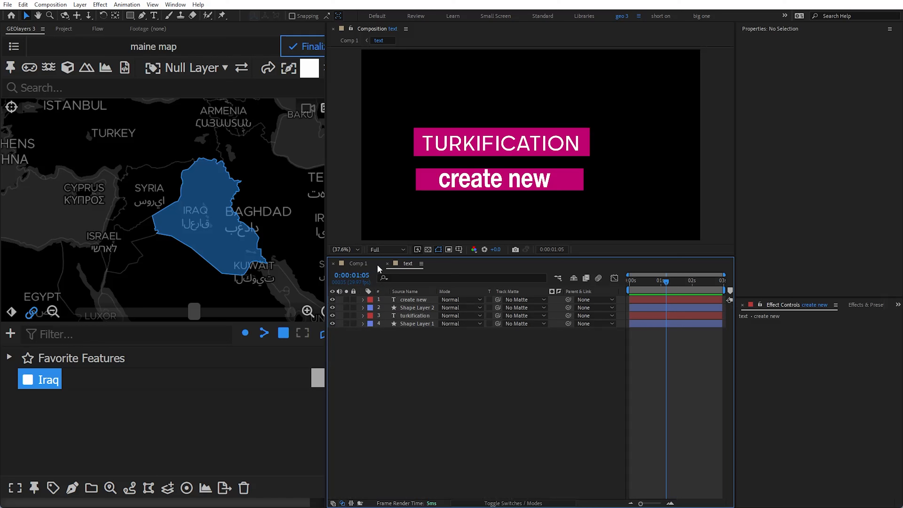
In Comp 1, turn off the text precomp's visibility and mark it shy so it leaves the layer list.
left_click(365, 264)
left_click(393, 301)
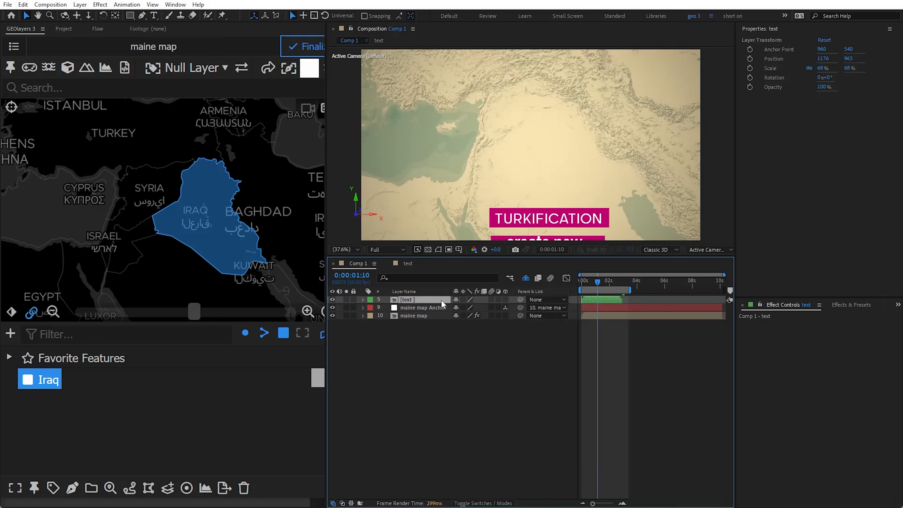
left_click(334, 300)
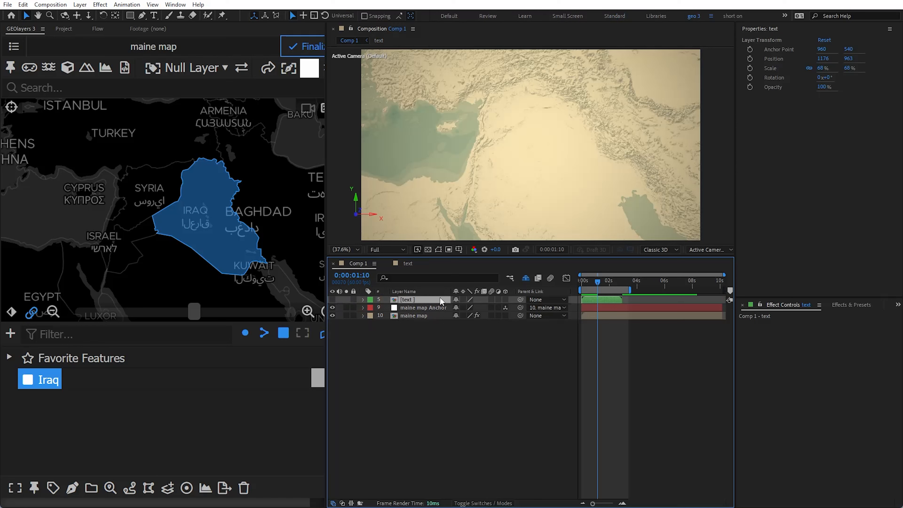
key("Delete")
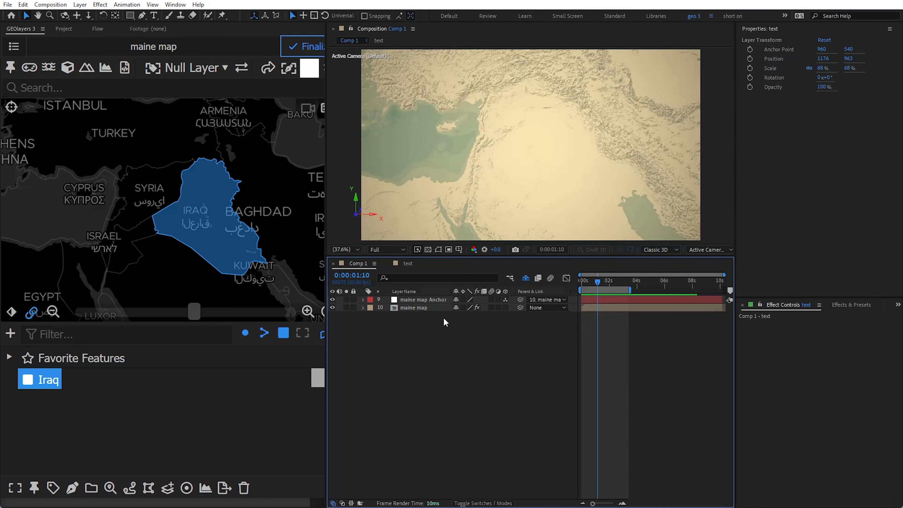
left_click(443, 317)
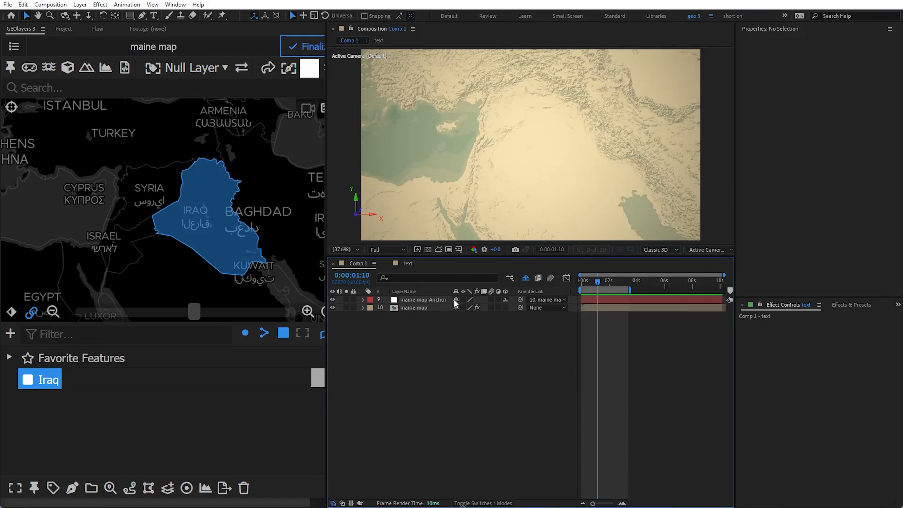
Reveal the shy layers in Comp 1 and move the png animation layer to the top of the stack.
left_click(526, 281)
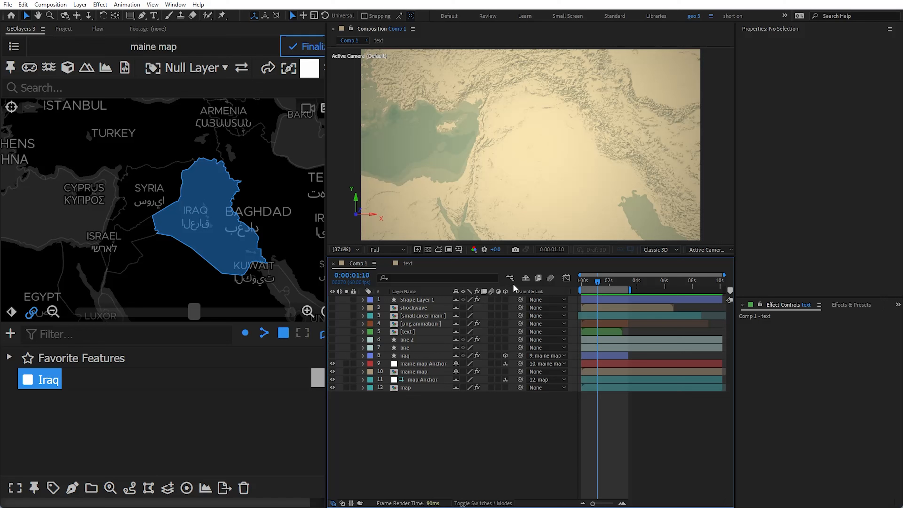
left_click(525, 279)
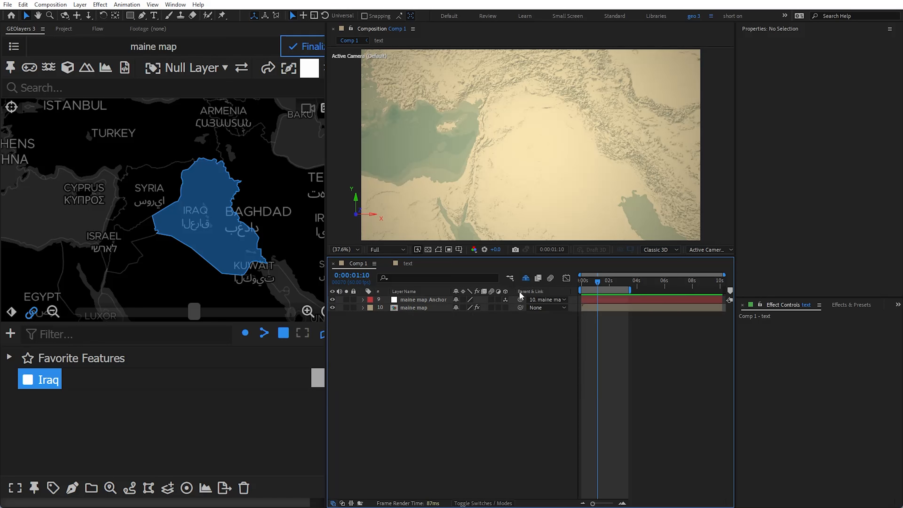
left_click(525, 279)
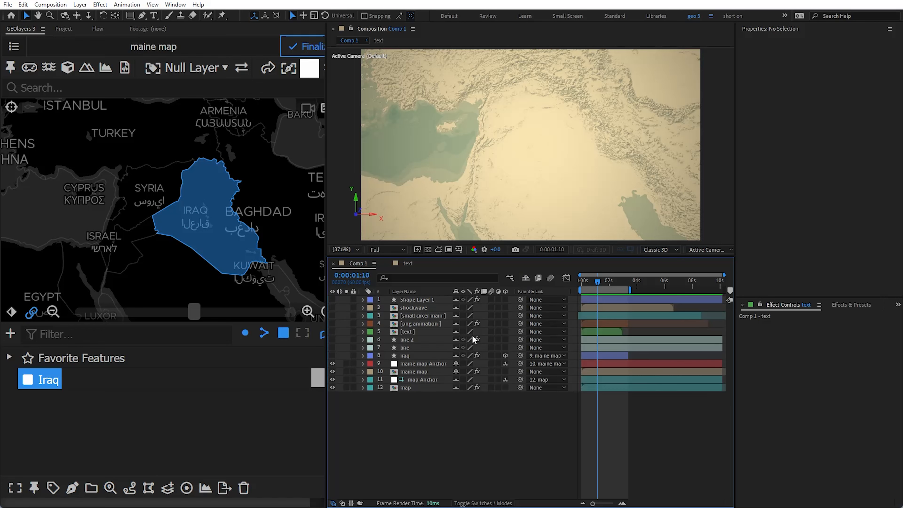
left_click(410, 325)
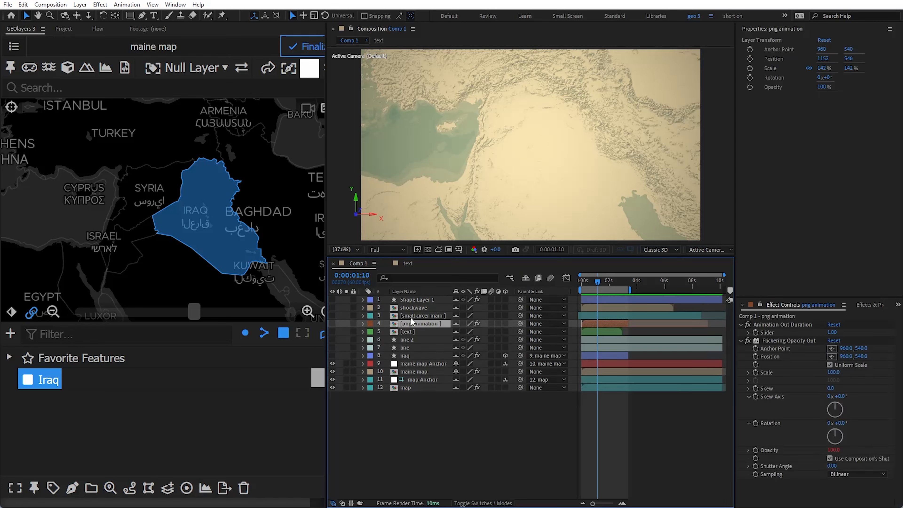
left_click_drag(411, 322, 409, 297)
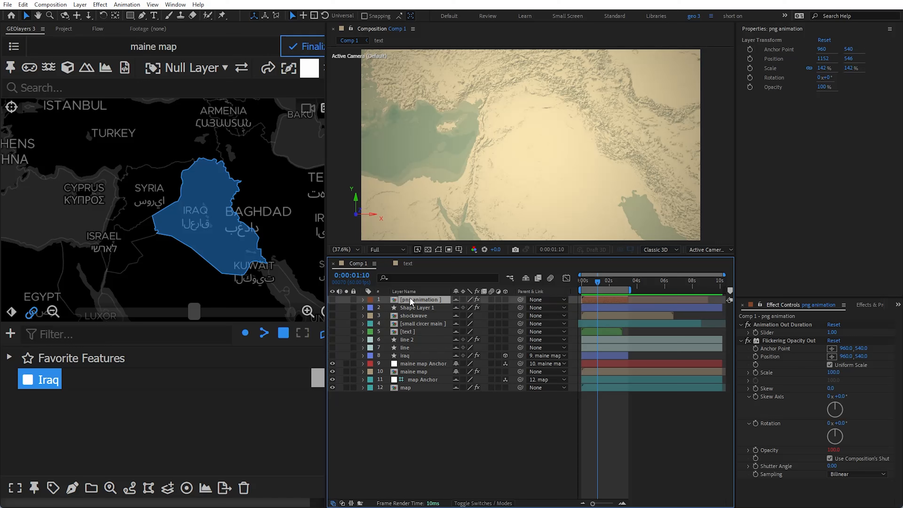
Turn on the small circer main layer, remove its shy setting and hide the remaining shy layers.
left_click(402, 326)
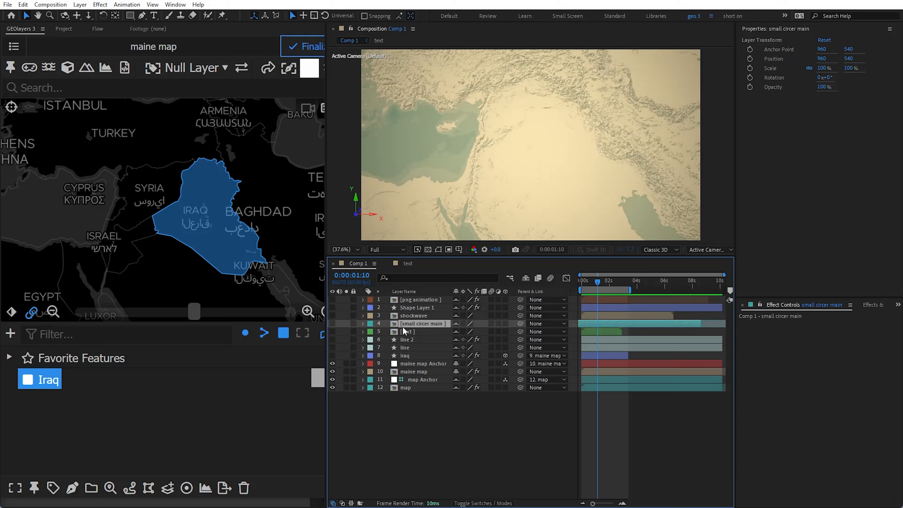
left_click(332, 323)
left_click(455, 323)
left_click(525, 278)
left_click(487, 405)
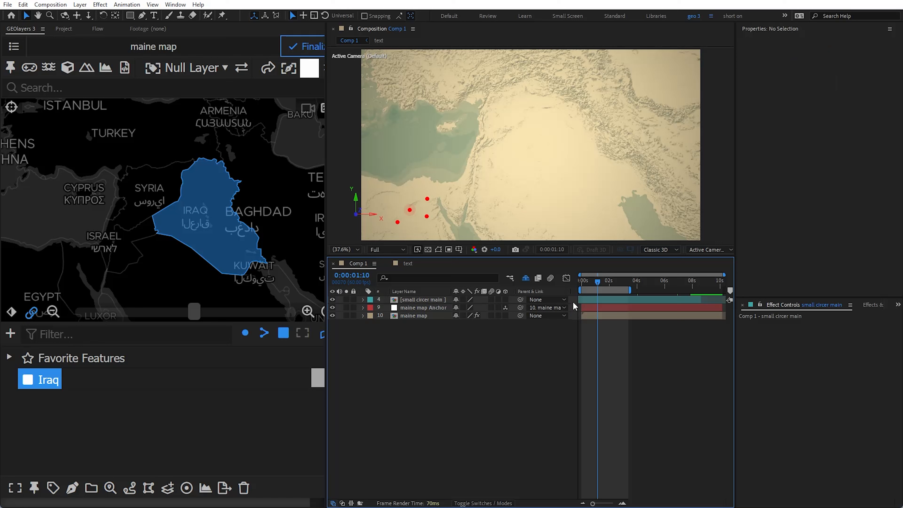
Examine the red pulsing circles up close at 0:00:02:25 with the composition at 100%.
left_click_drag(589, 281, 614, 283)
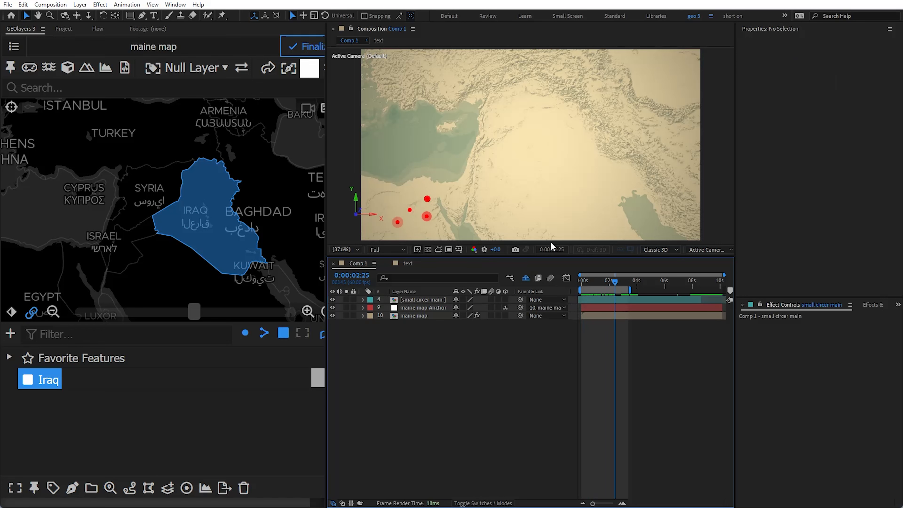
key("h")
key("slash")
left_click_drag(387, 198, 625, 233)
key("v")
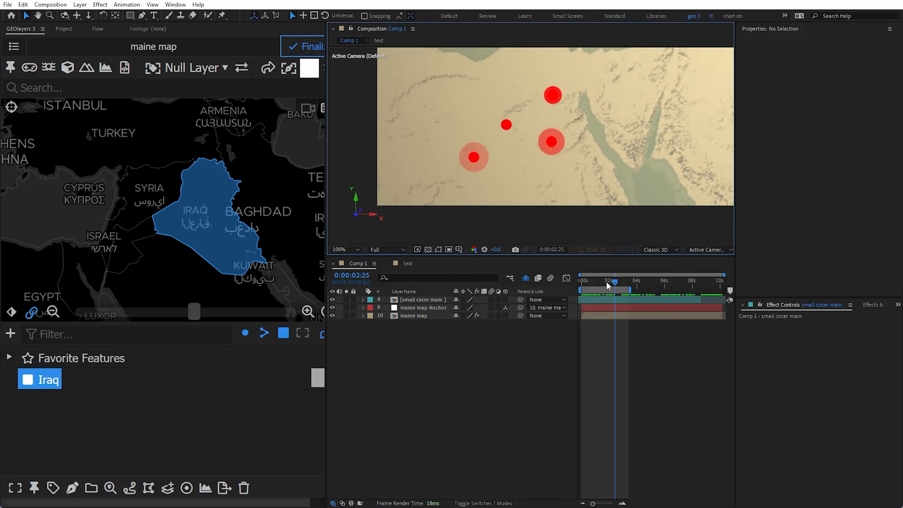
Preview the pulsing circles over the map from the start and extend the work area to about 8 seconds.
left_click_drag(606, 281, 566, 281)
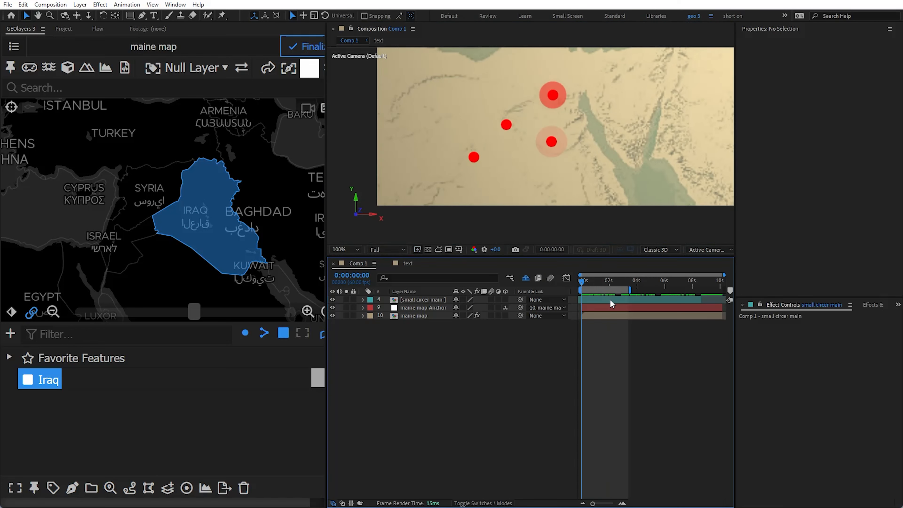
key("space")
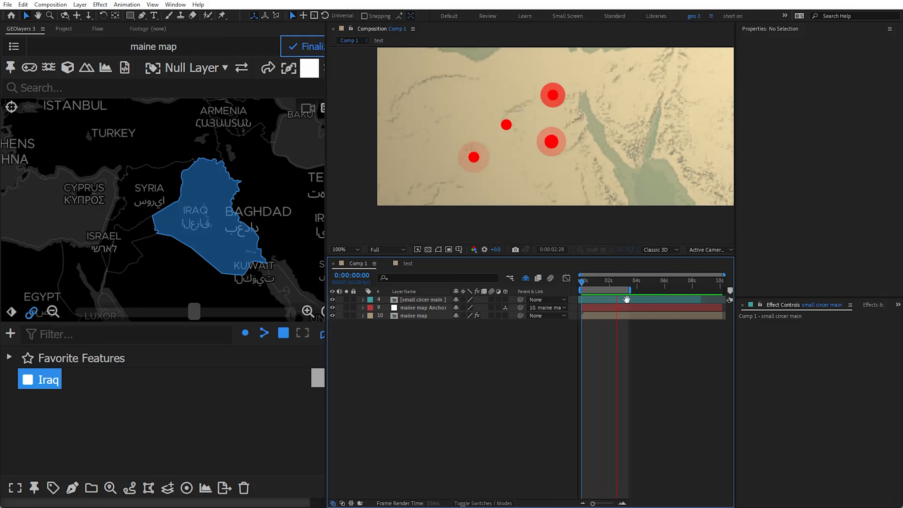
key("space")
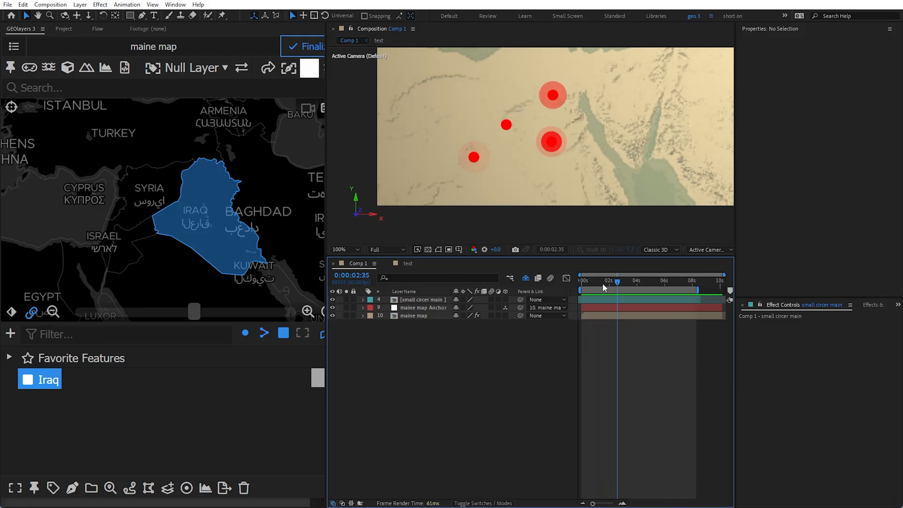
key("space")
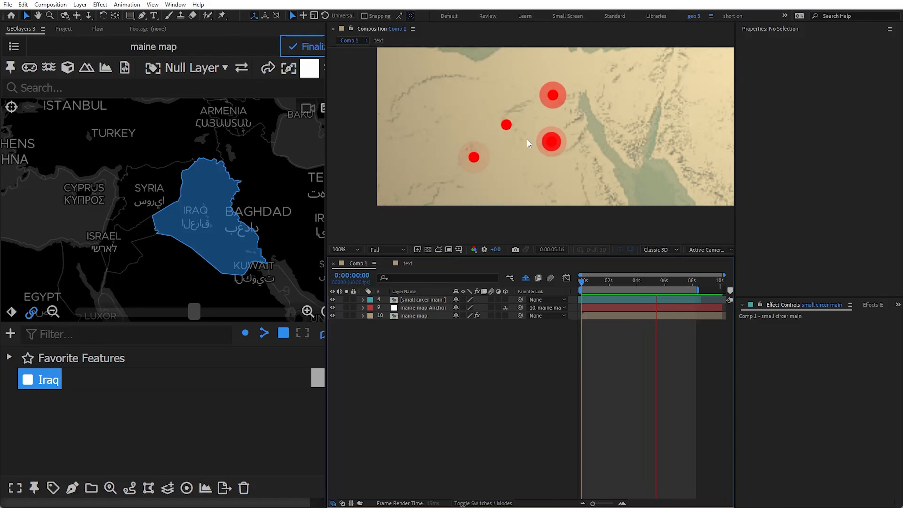
key("space")
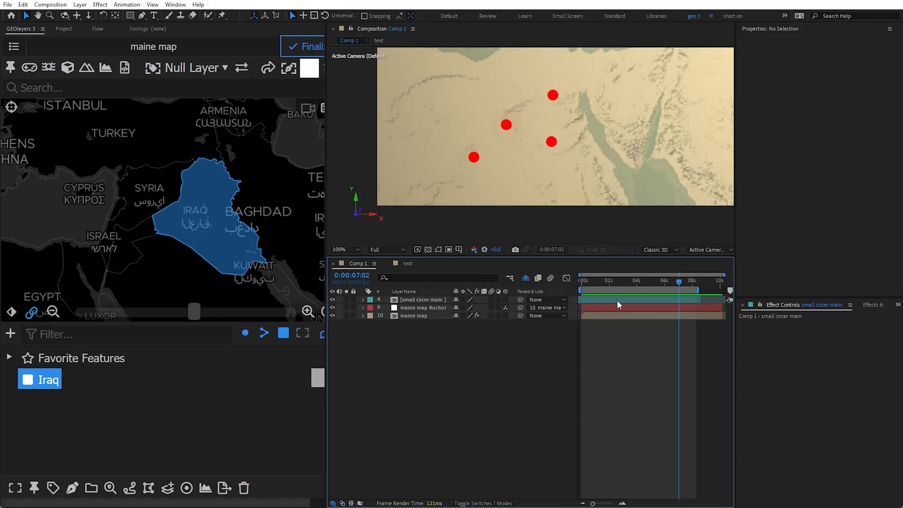
Open the small circer main composition and play its four circles from the start, stopping at 0:00:01:31.
double_click(617, 301)
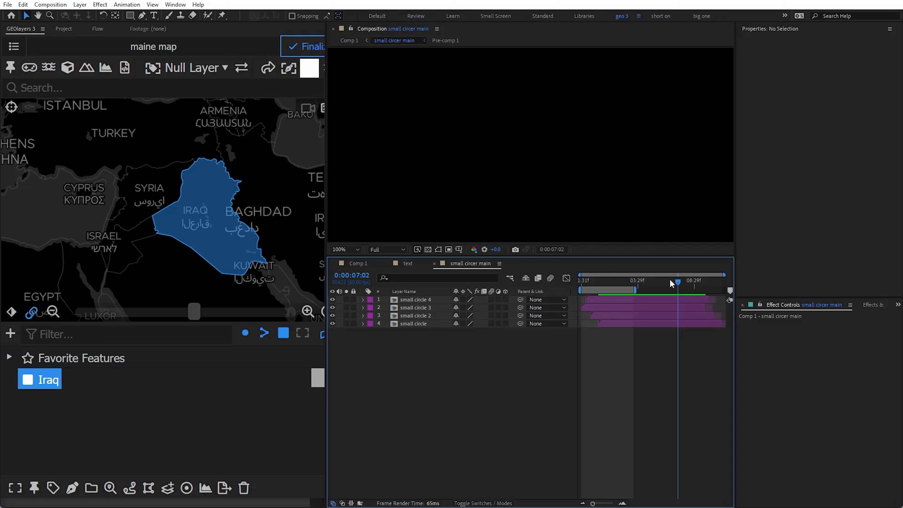
left_click_drag(670, 280, 582, 280)
left_click(413, 185)
key("h")
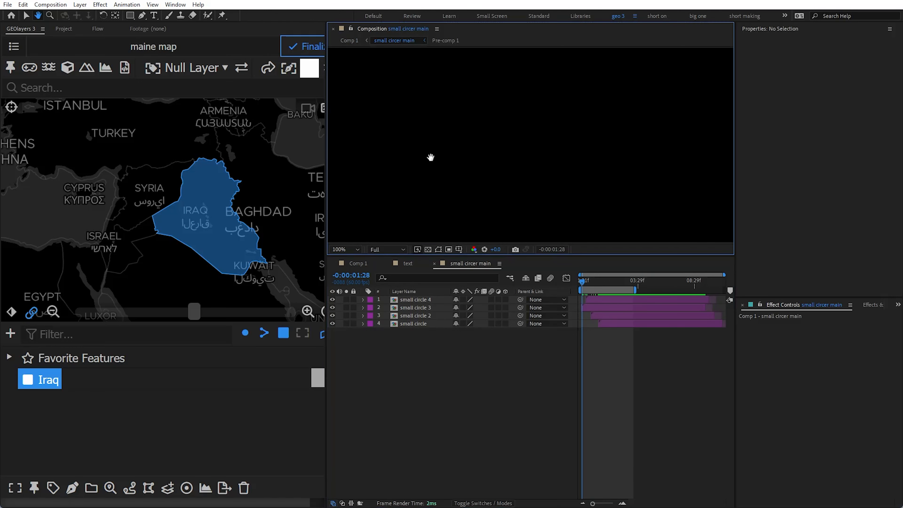
left_click_drag(412, 152, 532, 152)
key("v")
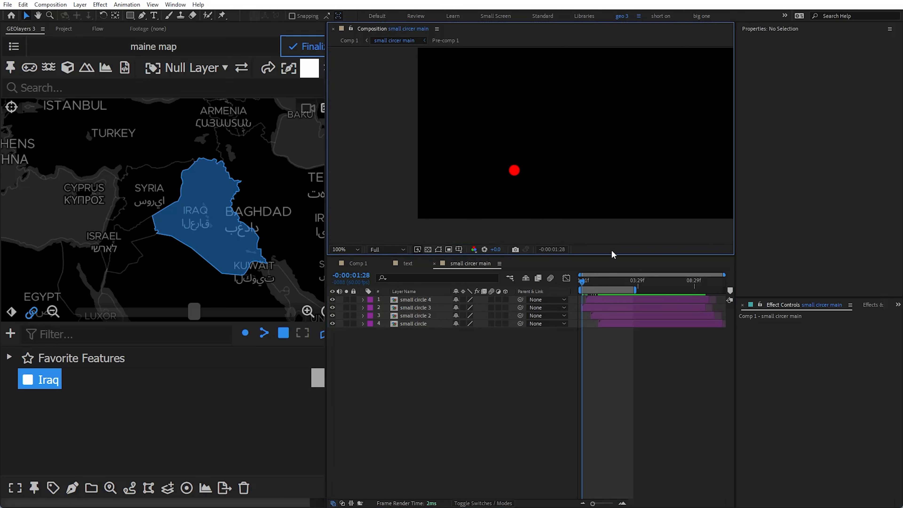
key("space")
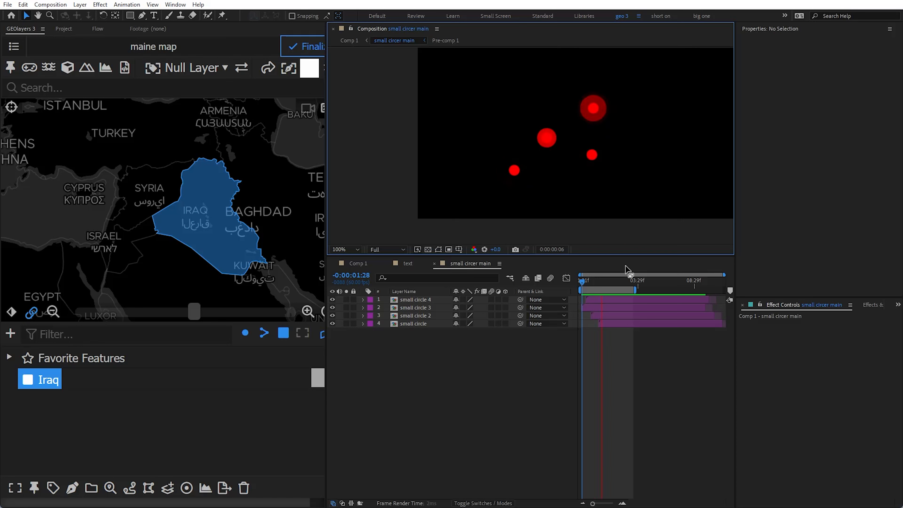
key("space")
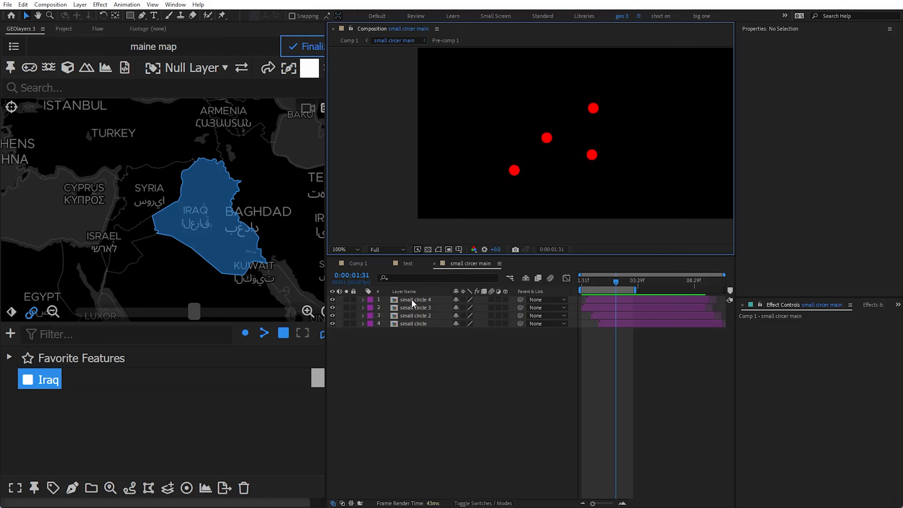
Open the small circle layer's precomp, hide the Mode and Track Matte columns, and play it back to 0:00:02:50.
double_click(404, 322)
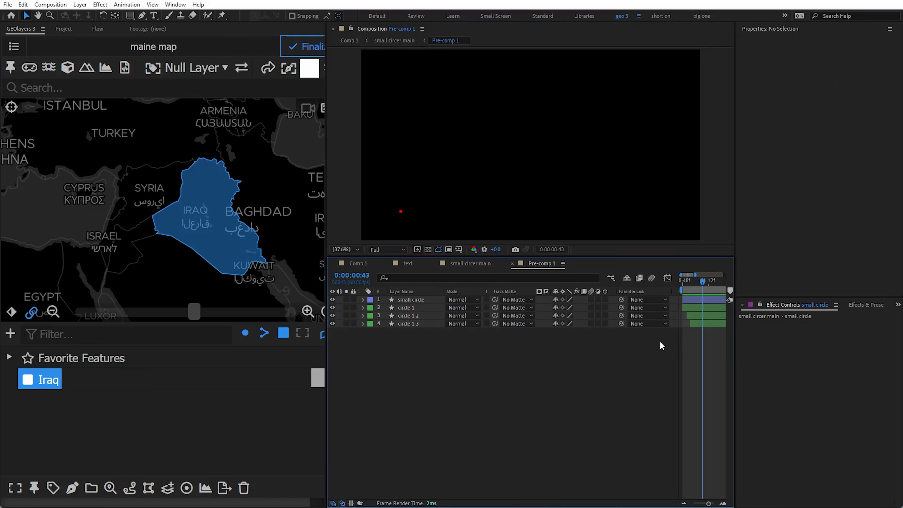
scroll(660, 345, "right", 10)
left_click(343, 503)
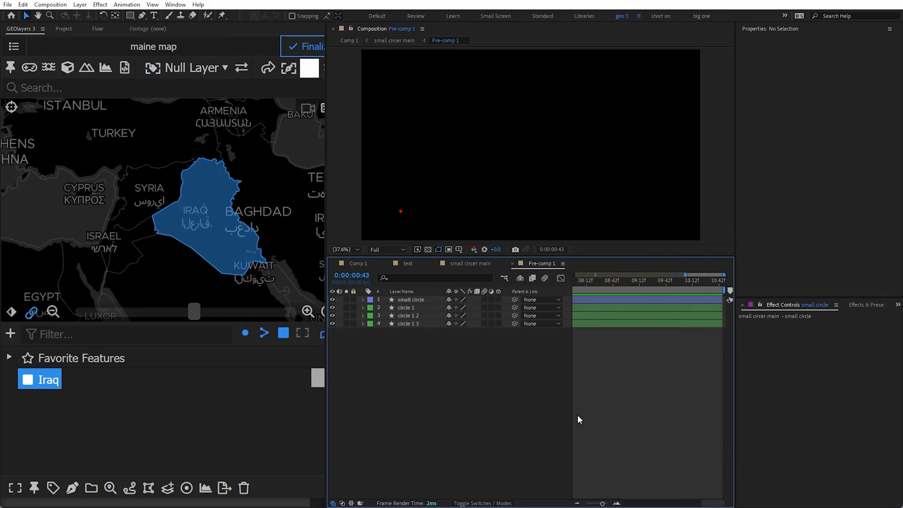
scroll(576, 417, "down", 5)
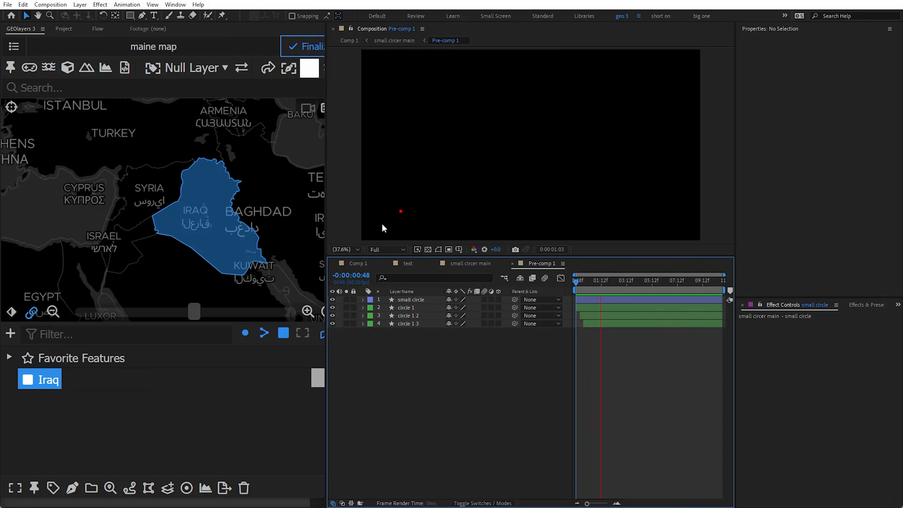
key("space")
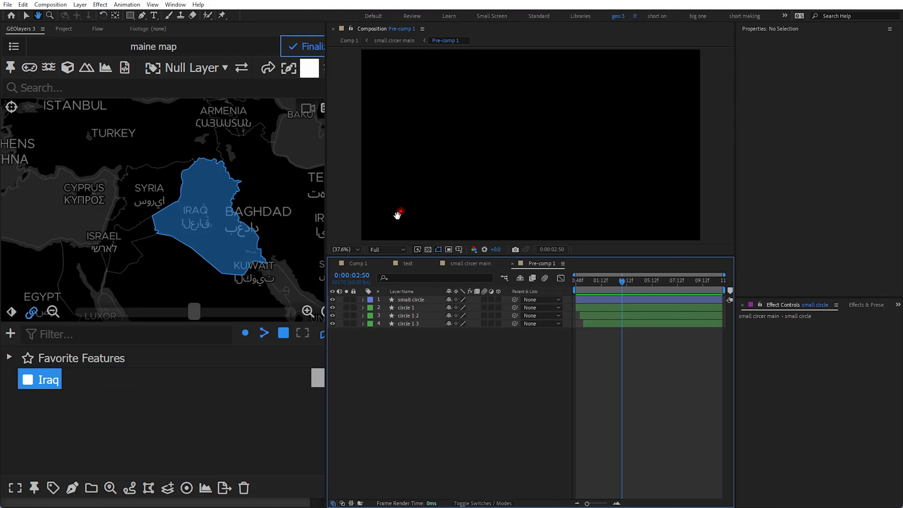
Widen the composition and timeline area and magnify the red circle to 200%.
left_click_drag(326, 161, 255, 172)
key("v")
key("h")
left_click_drag(384, 145, 423, 137)
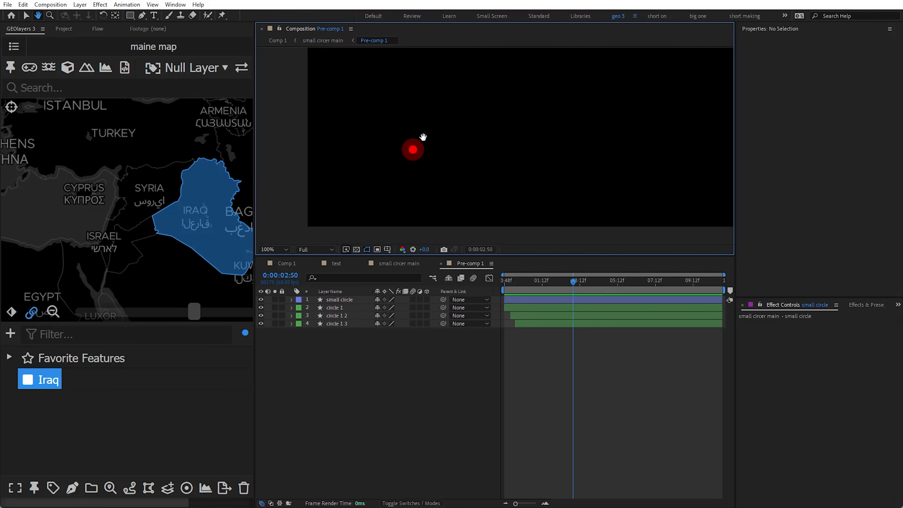
key("period")
key("v")
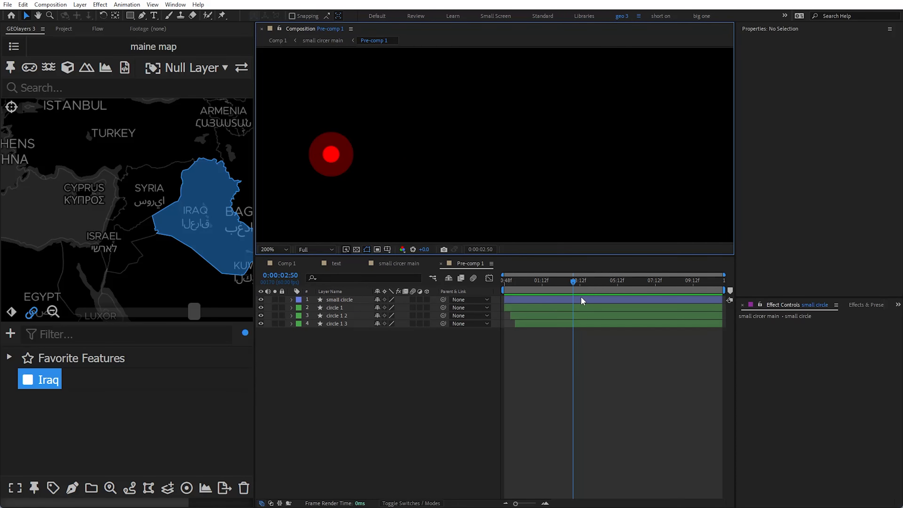
At 0:00:00:38, turn off layers circle 1, circle 1 2 and circle 1 3, mark them shy and hide shy layers.
left_click_drag(573, 280, 531, 284)
left_click(327, 310)
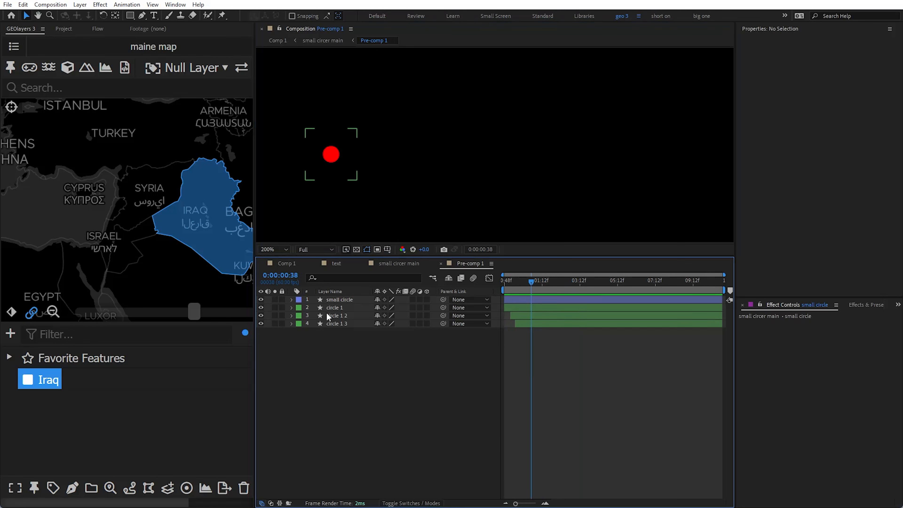
left_click(333, 324, "shift")
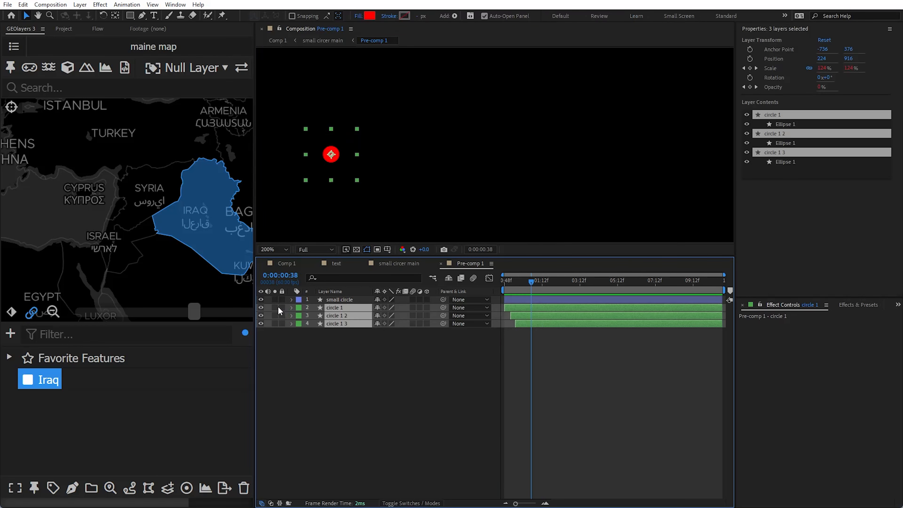
left_click_drag(262, 308, 260, 323)
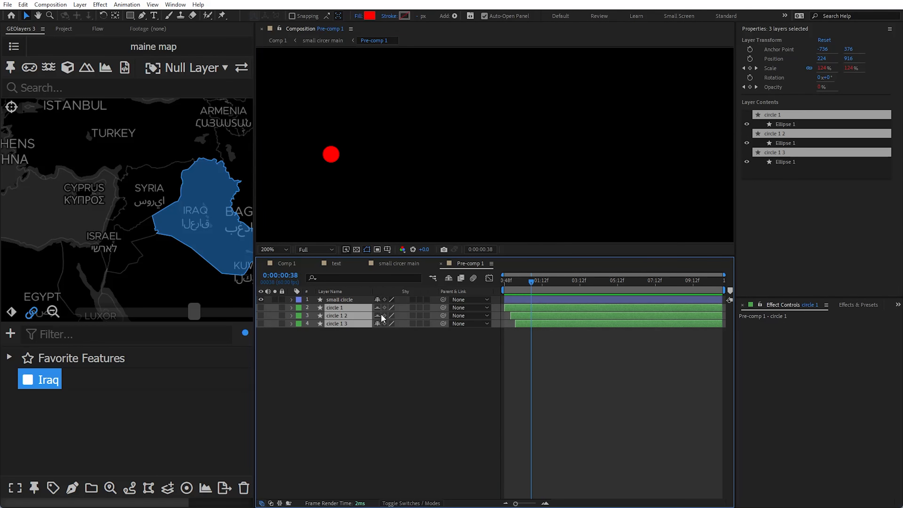
left_click(448, 277)
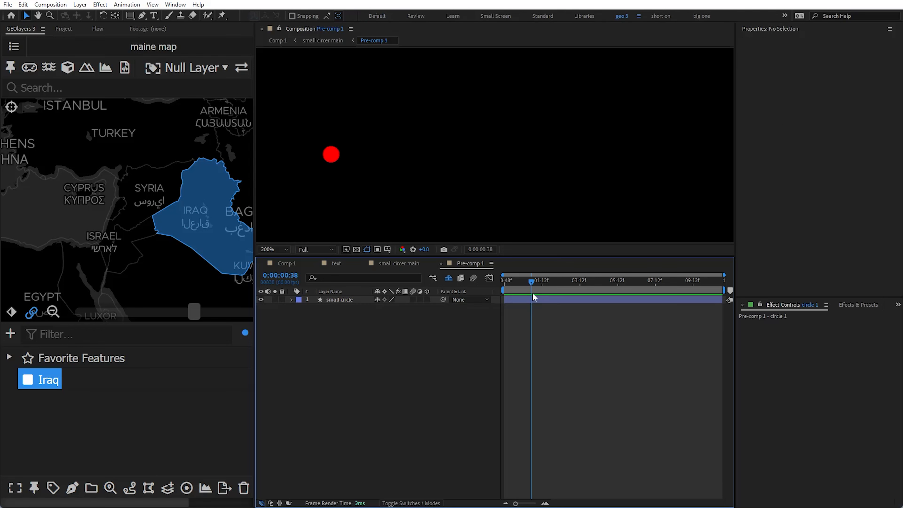
At -0:00:00:48, move the small circle layer a little to its right, to about position 269.5, 922.
left_click_drag(532, 292, 504, 281)
left_click(336, 299)
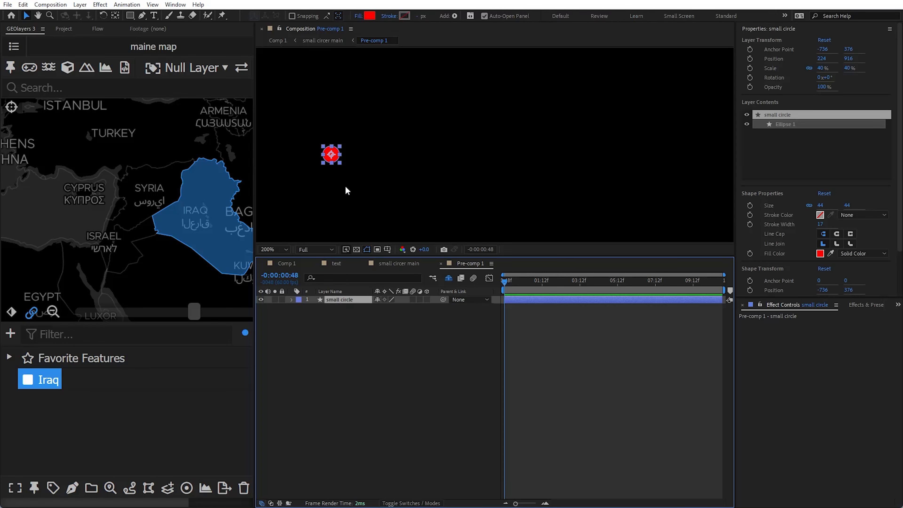
left_click_drag(333, 160, 376, 167)
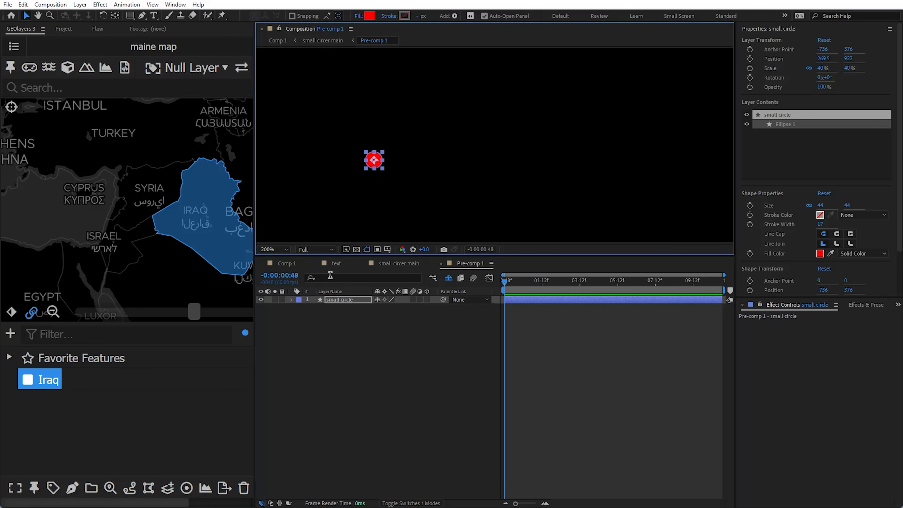
Duplicate the small circle layer, place the copy beneath the original and give it a Red label.
left_click(340, 300)
key("ctrl+d")
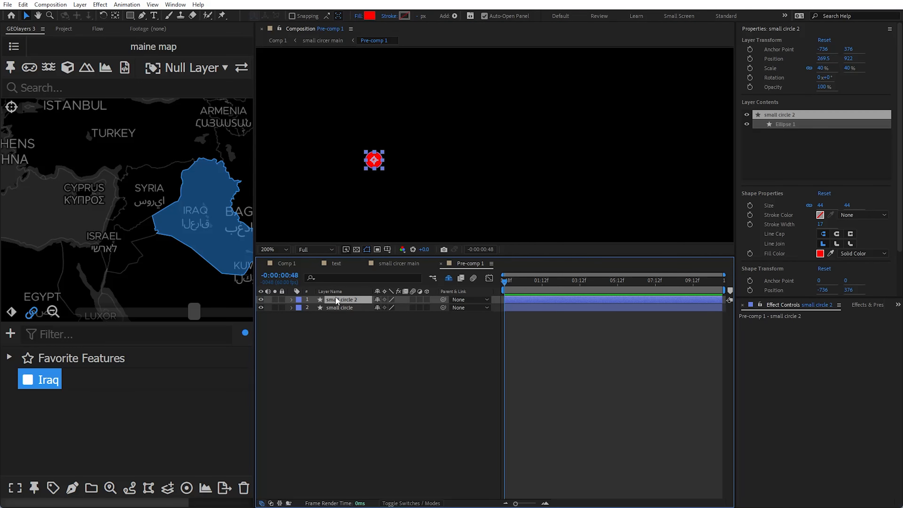
left_click(299, 308)
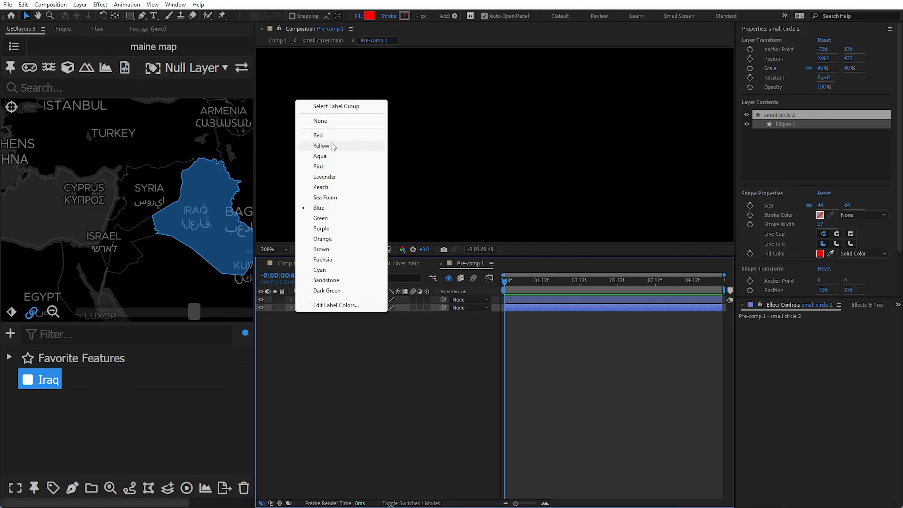
left_click(334, 135)
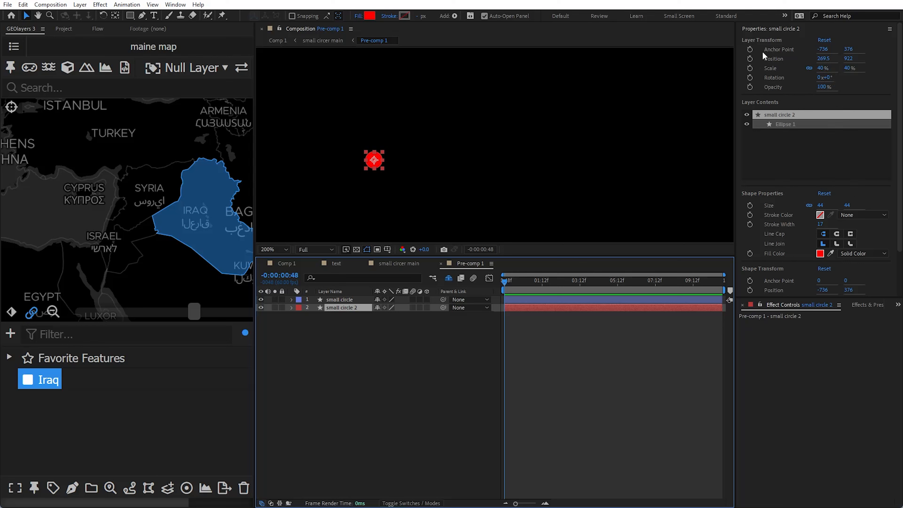
Enlarge the ellipse of small circle 2 to size 111 and reduce the layer's opacity to 49%.
left_click(779, 207)
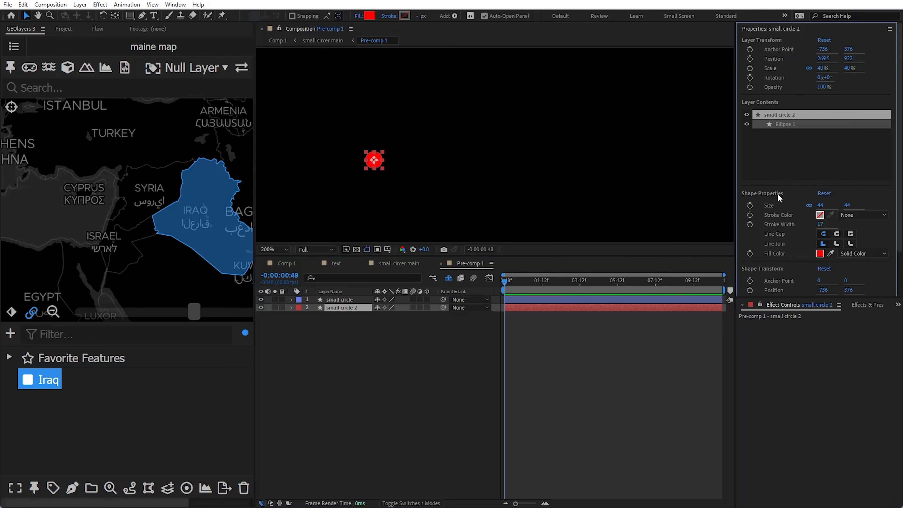
left_click_drag(820, 206, 839, 198)
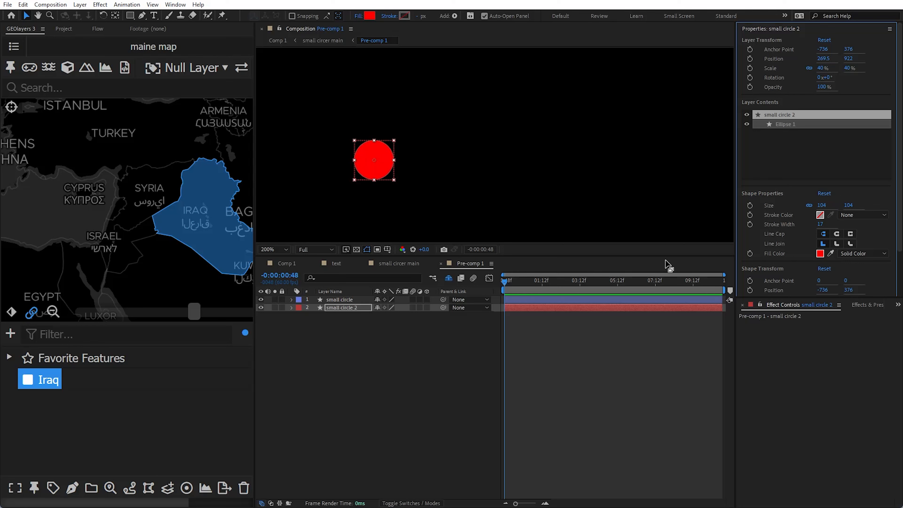
key("t")
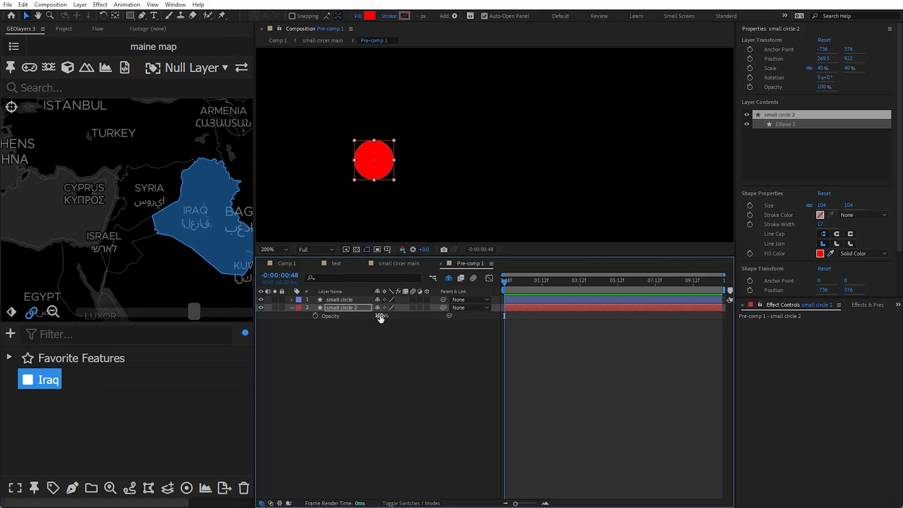
left_click_drag(379, 315, 365, 317)
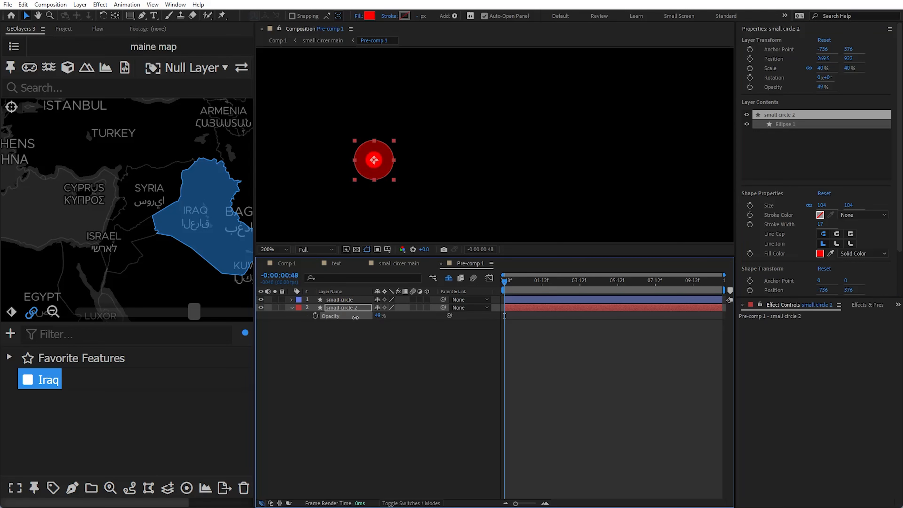
left_click(379, 364)
left_click(522, 309)
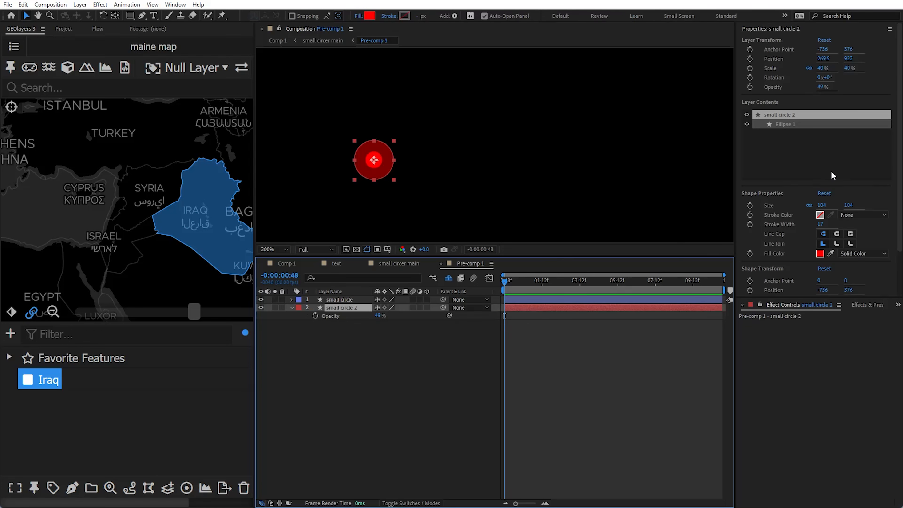
left_click_drag(821, 205, 822, 205)
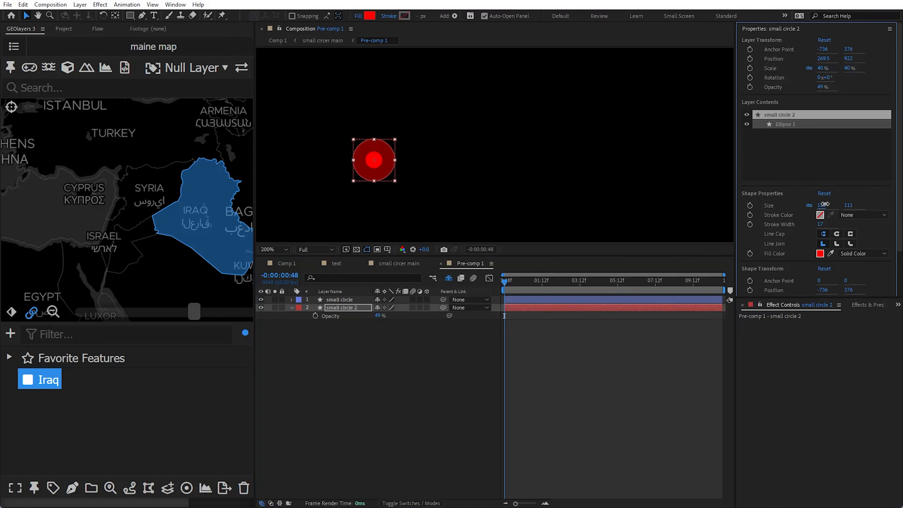
left_click(432, 371)
Set small circle 2's opacity to 100% and add its first Scale and Opacity keyframes at -0:00:00:48.
left_click(377, 315)
type("100")
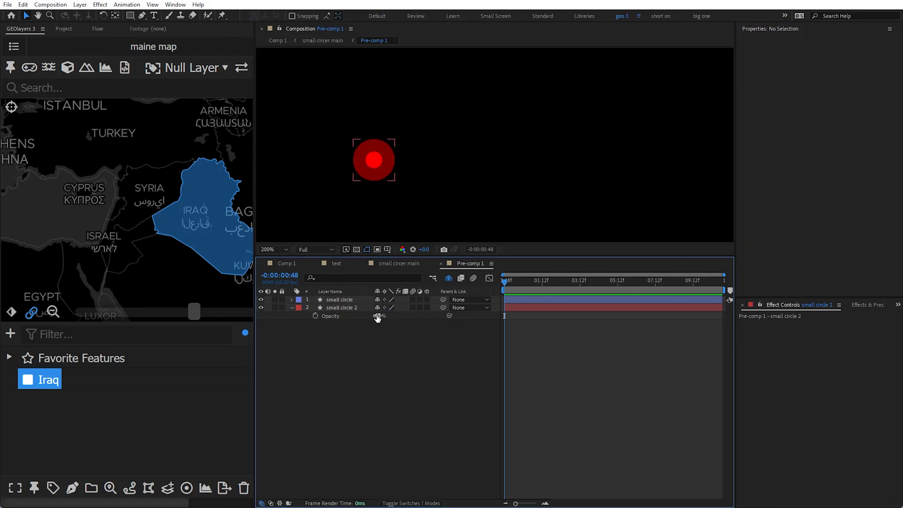
key("Return")
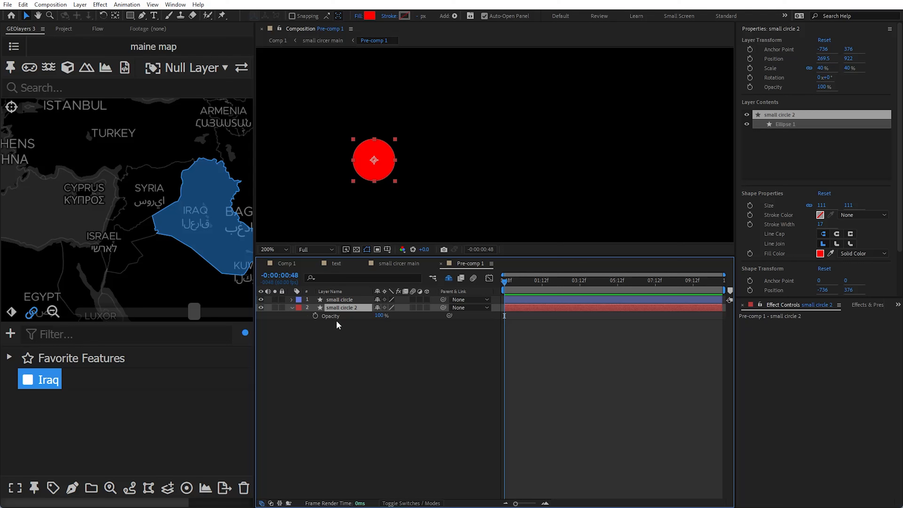
key("shift+s")
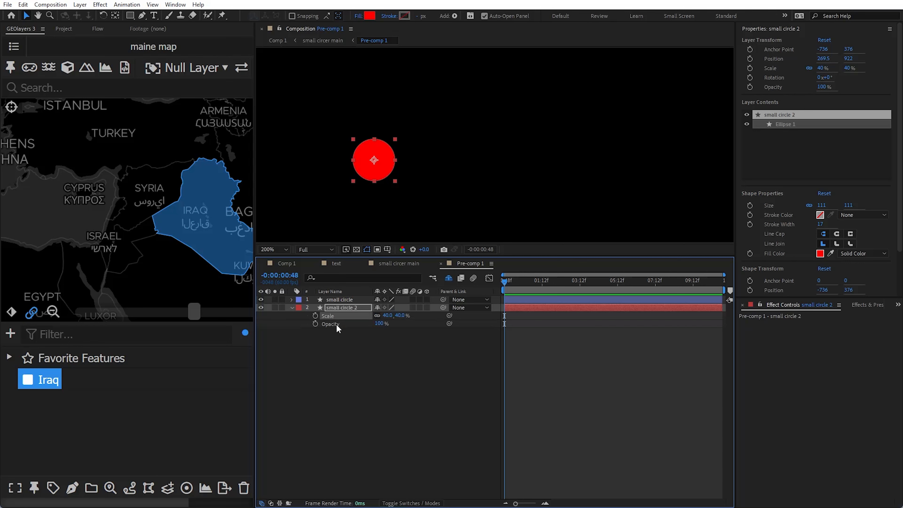
left_click(417, 336)
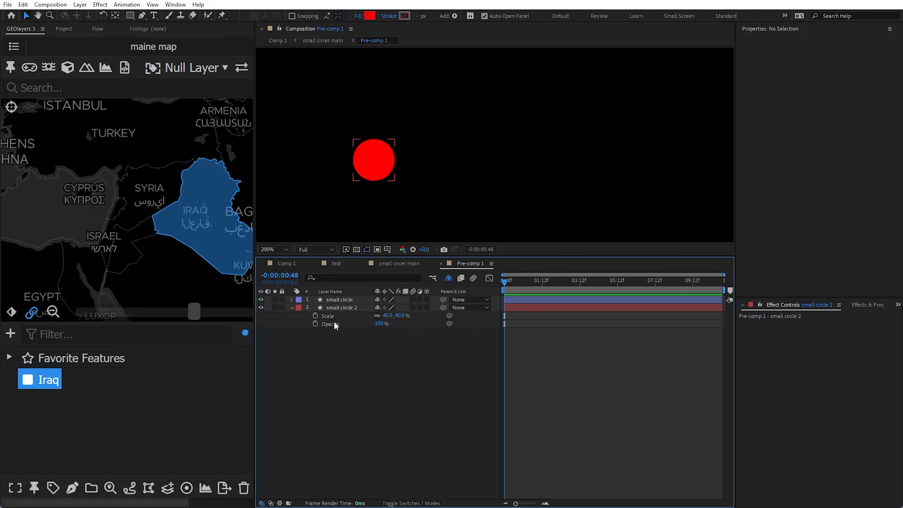
left_click(315, 316)
left_click(315, 324)
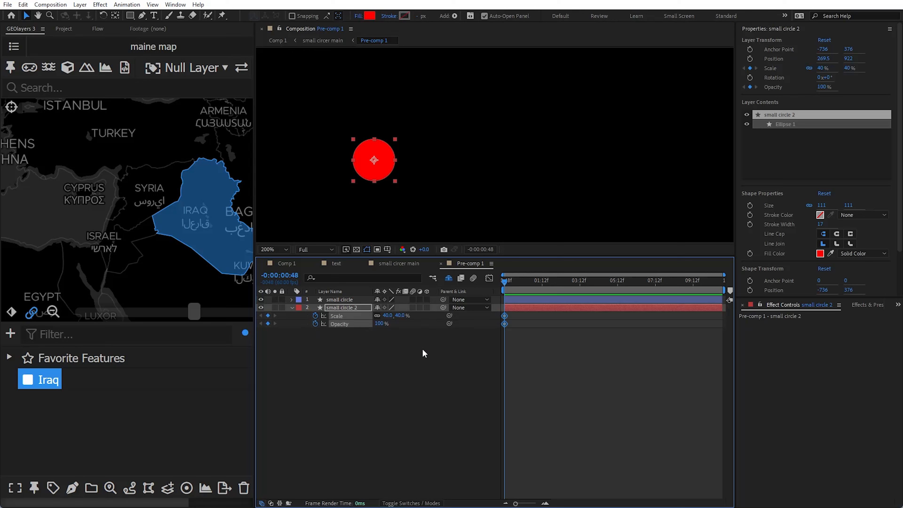
Add second Scale and Opacity keyframes for small circle 2 at 0:00:00:02.
key("shift+Page_Down")
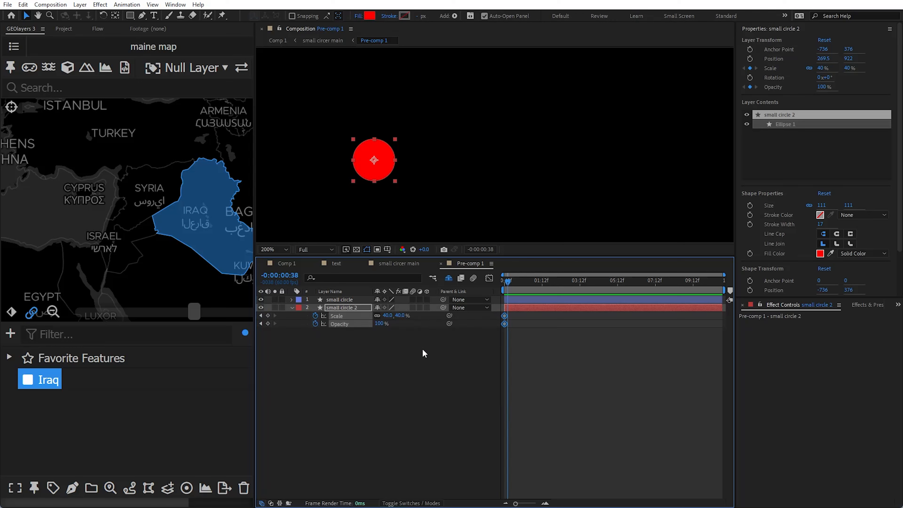
key("shift+Page_Down")
key("shift+Page_Down")
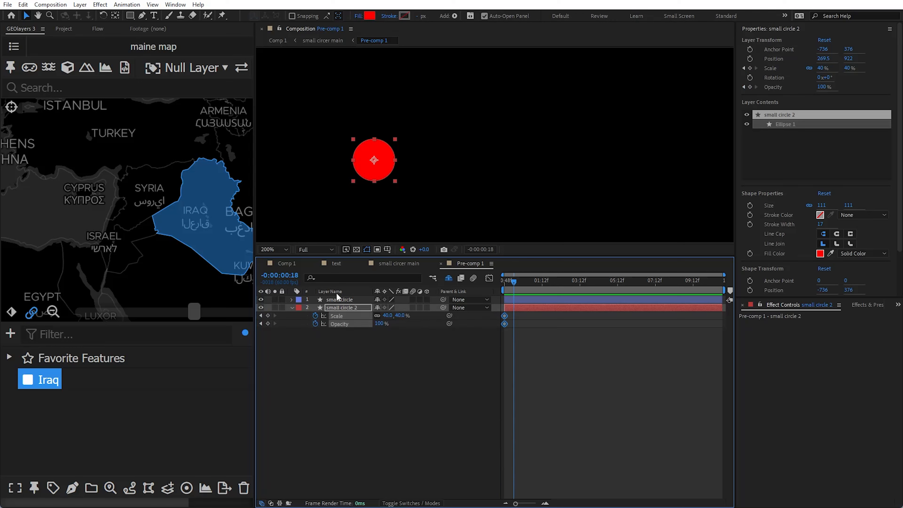
key("shift+Page_Down")
key("shift+Page_Down")
left_click(376, 330)
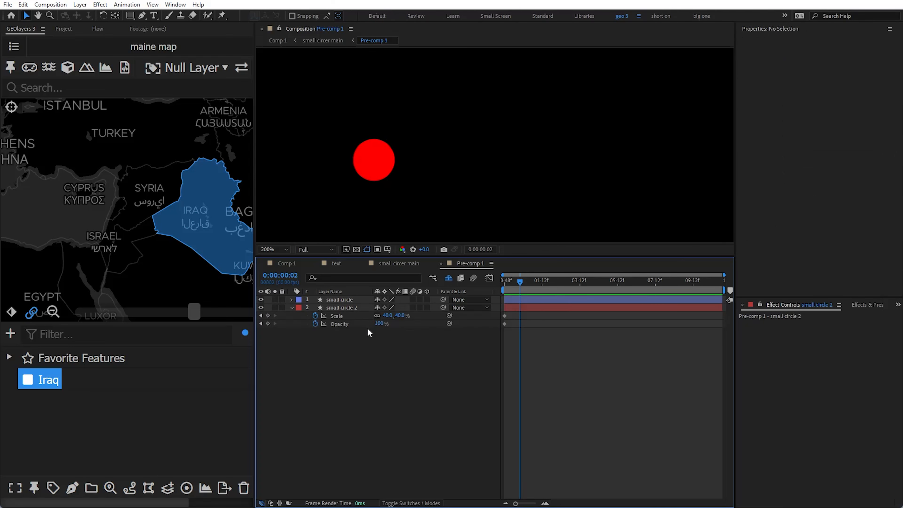
left_click(267, 315)
left_click(267, 323)
left_click(360, 323)
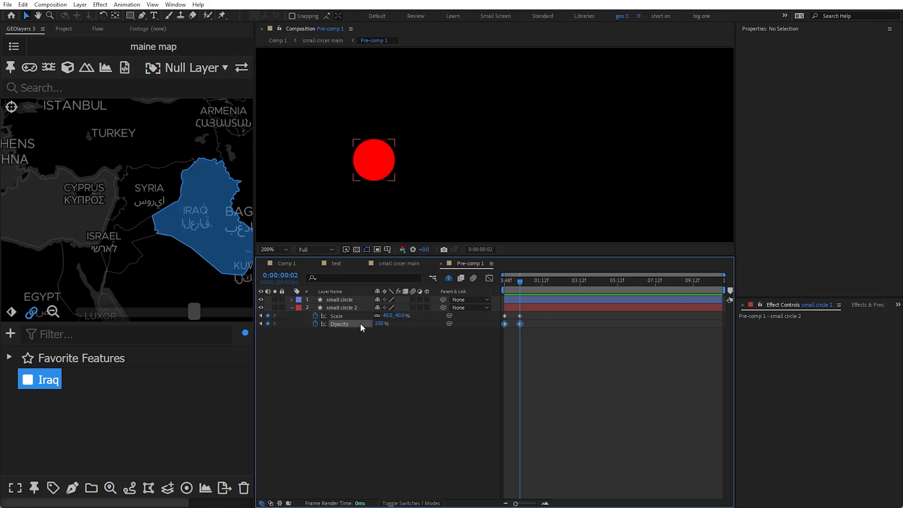
Set small circle 2's opacity to 0% at the 0:00:00:02 keyframe.
left_click(388, 345)
left_click(379, 323)
type("0")
key("Return")
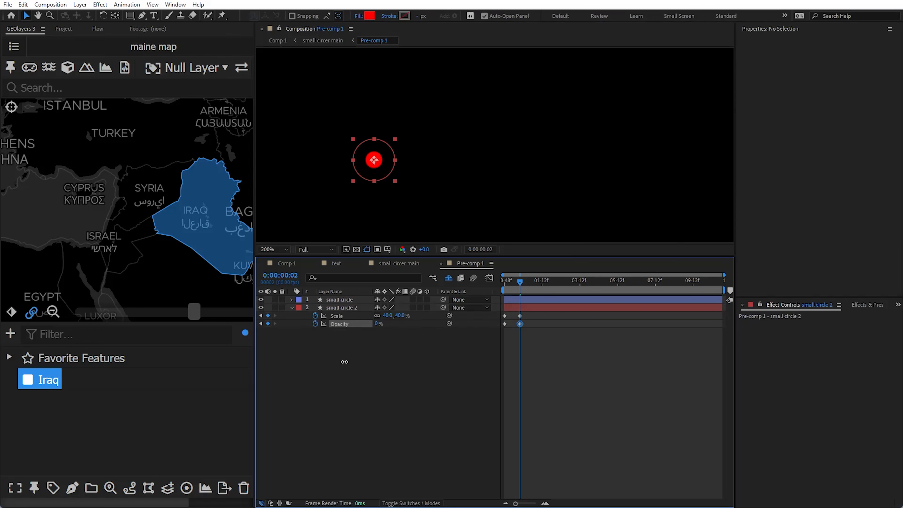
left_click(379, 380)
Set small circle 2's Scale to 0% at the -0:00:00:48 keyframe and play back the pulse.
left_click_drag(519, 283, 494, 302)
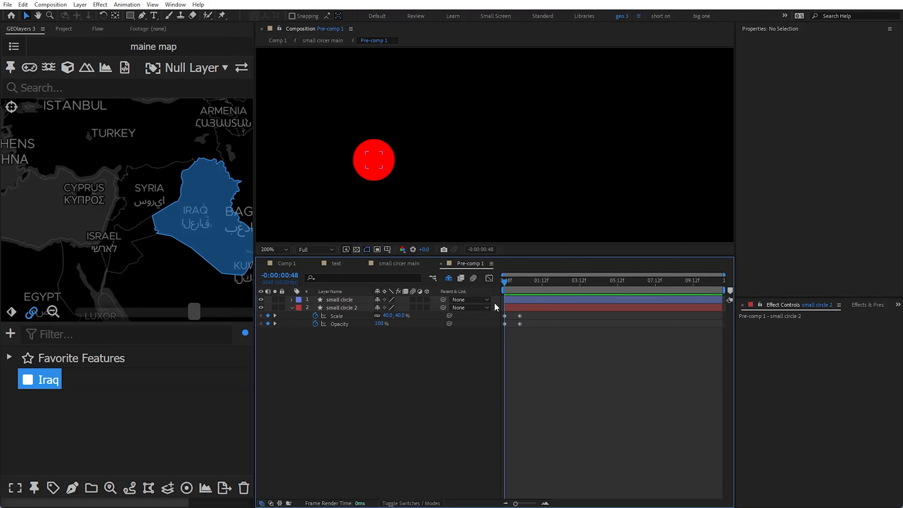
left_click(356, 315)
left_click(387, 316)
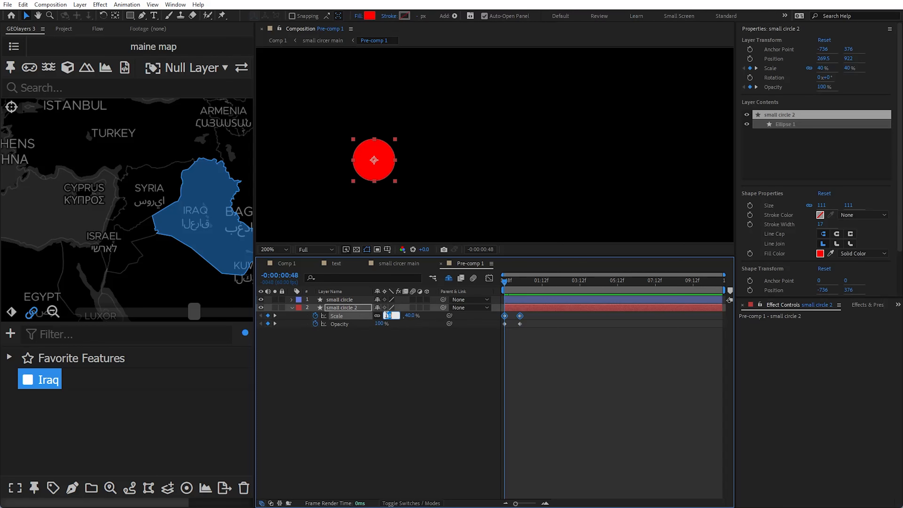
left_click(383, 343)
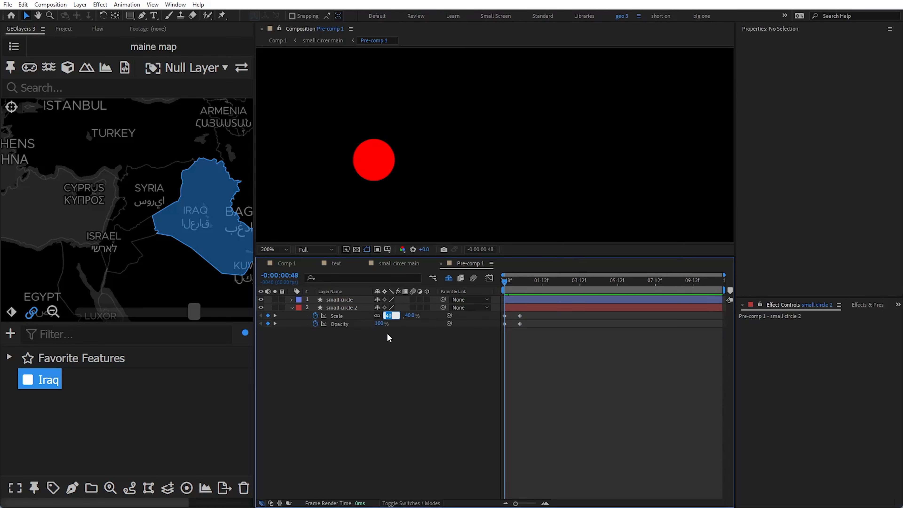
left_click_drag(505, 279, 501, 326)
key("space")
key("space")
Apply Easy Ease to all Scale and Opacity keyframes of small circle 2 and show their value curves in the Graph Editor.
left_click(519, 345)
key("F9")
left_click(492, 277)
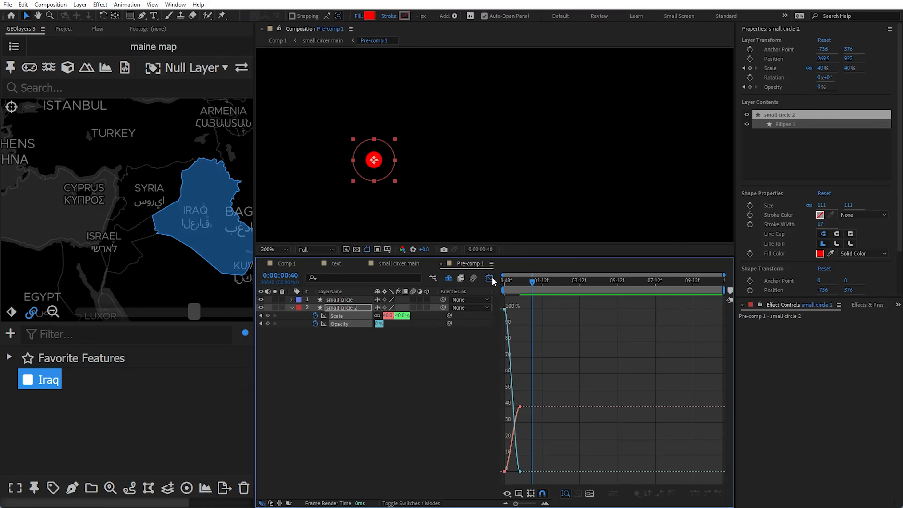
right_click(544, 344)
left_click(606, 426)
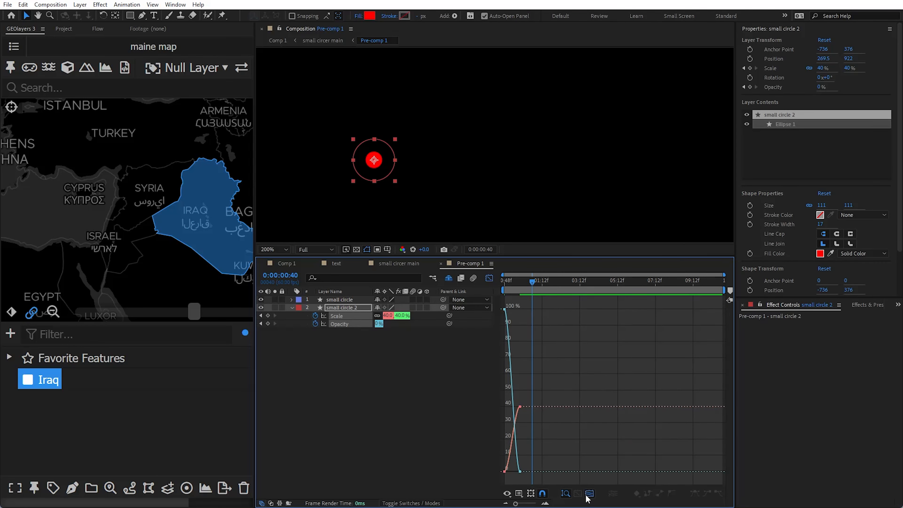
Lengthen the incoming handle of the last Scale keyframe so the circle grows quickly and slows towards the end.
left_click(379, 367)
left_click(341, 316)
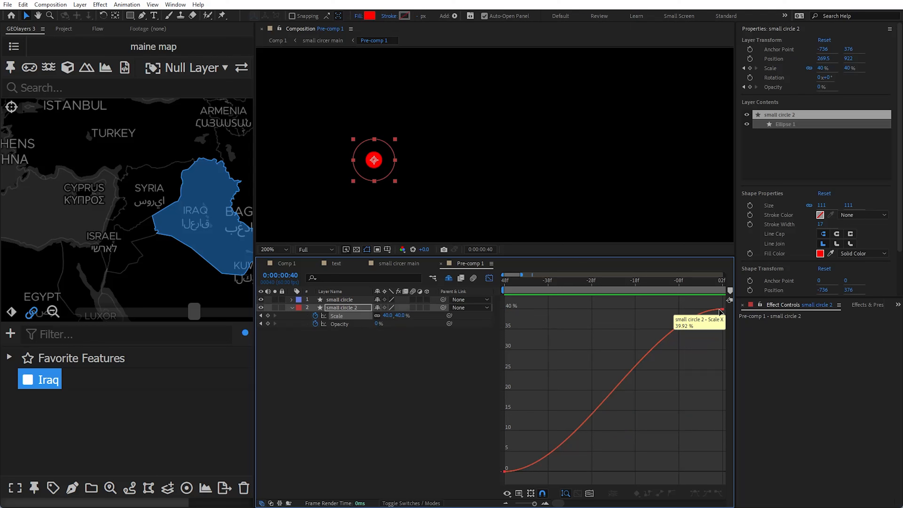
left_click(674, 325)
left_click_drag(649, 309, 526, 309)
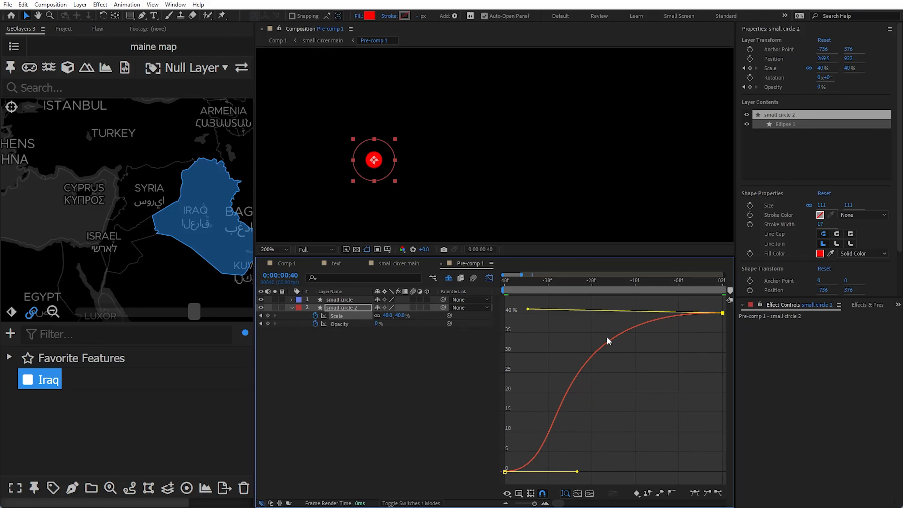
Show a longer time span in the graph and play the eased scale animation from the start.
key("minus")
key("minus")
key("Home")
key("space")
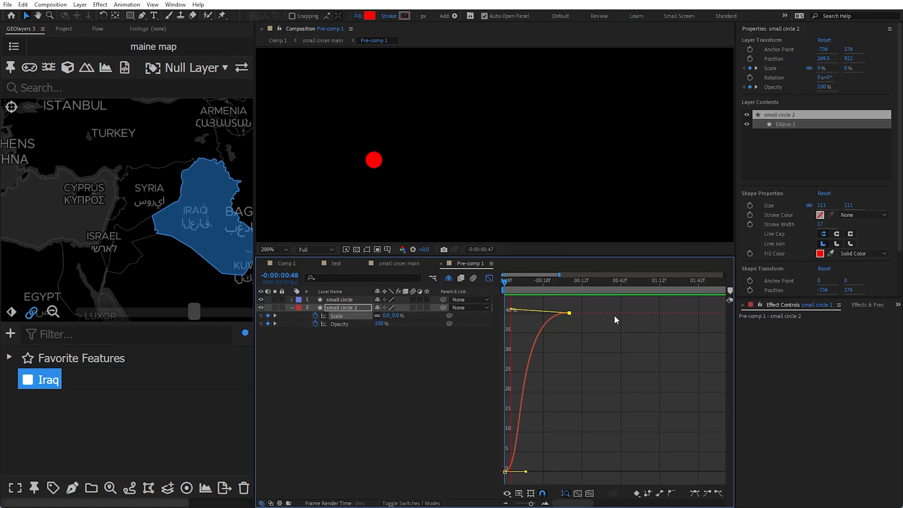
left_click(590, 281)
key("Home")
key("space")
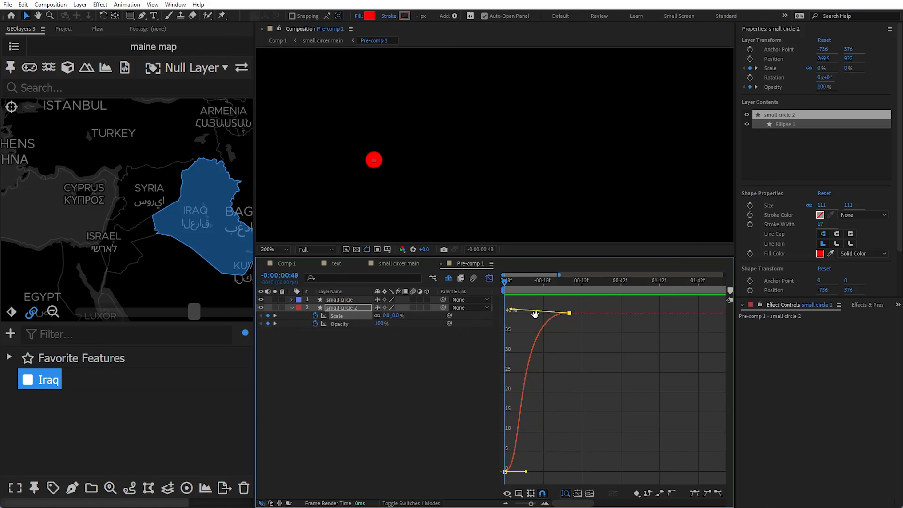
key("space")
Shorten and level the last Scale keyframe's incoming handle, then replay the animation.
mouse_move(511, 311)
left_mouse_down()
mouse_move(520, 295)
mouse_move(530, 312)
mouse_move(511, 313)
mouse_move(518, 309)
left_mouse_up()
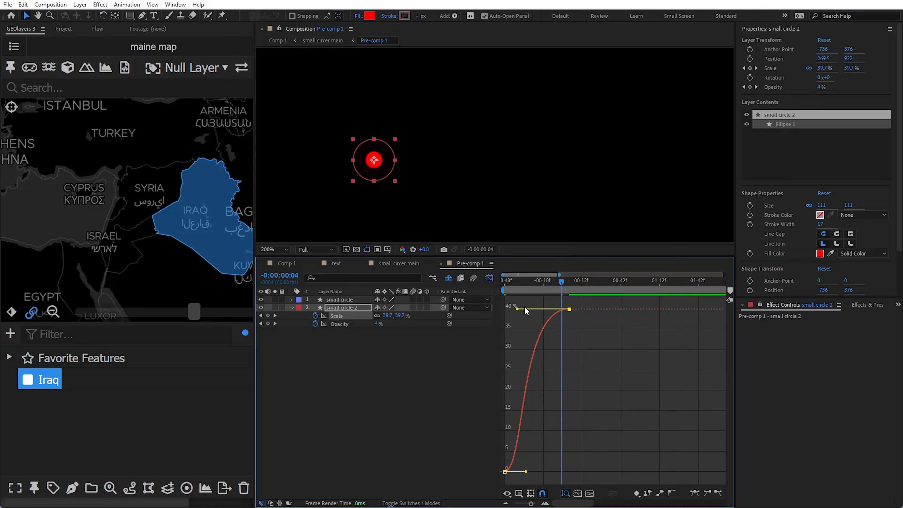
key("space")
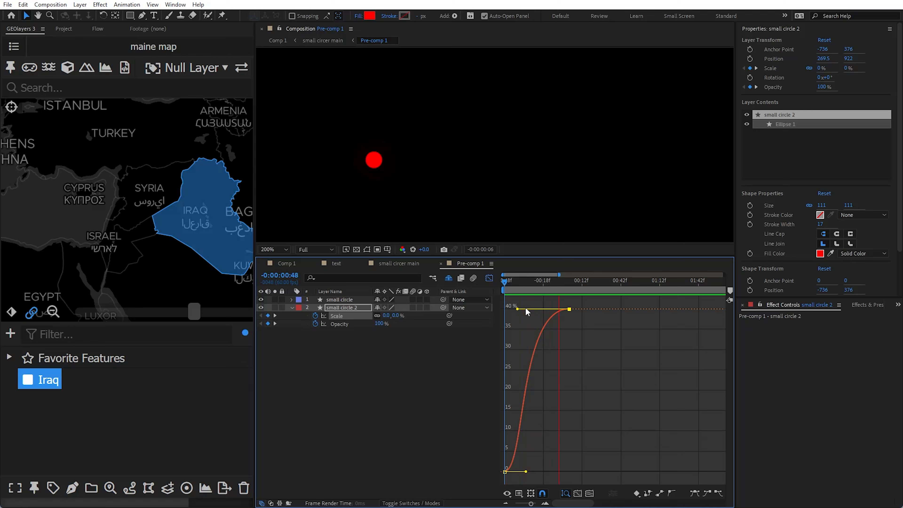
key("space")
Lengthen the incoming handle of the last Opacity keyframe at 0:00:00:02 for a fast fade that slows, and preview it.
left_click_drag(583, 283, 565, 289)
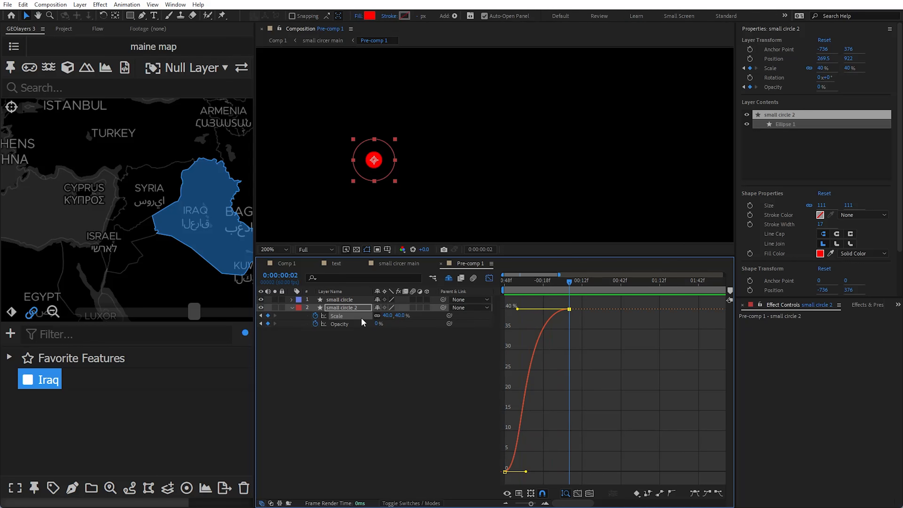
left_click(349, 322)
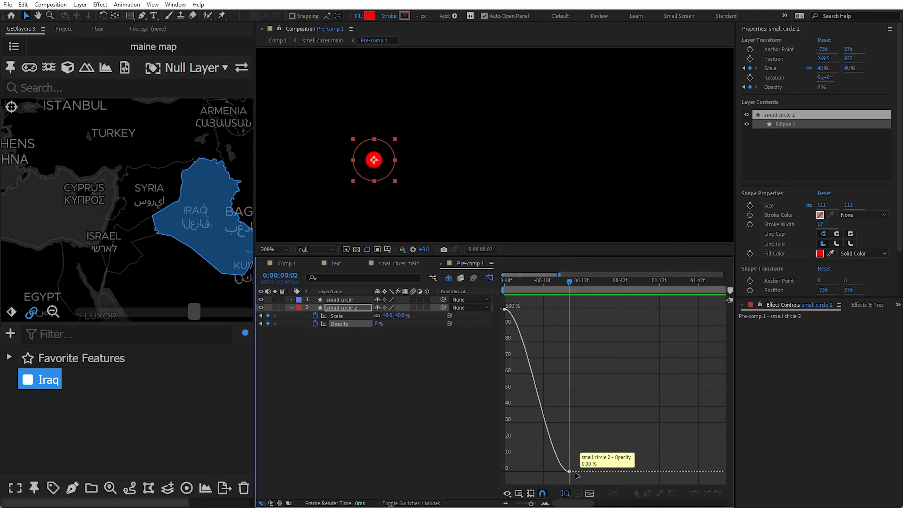
left_click_drag(546, 474, 519, 472)
key("space")
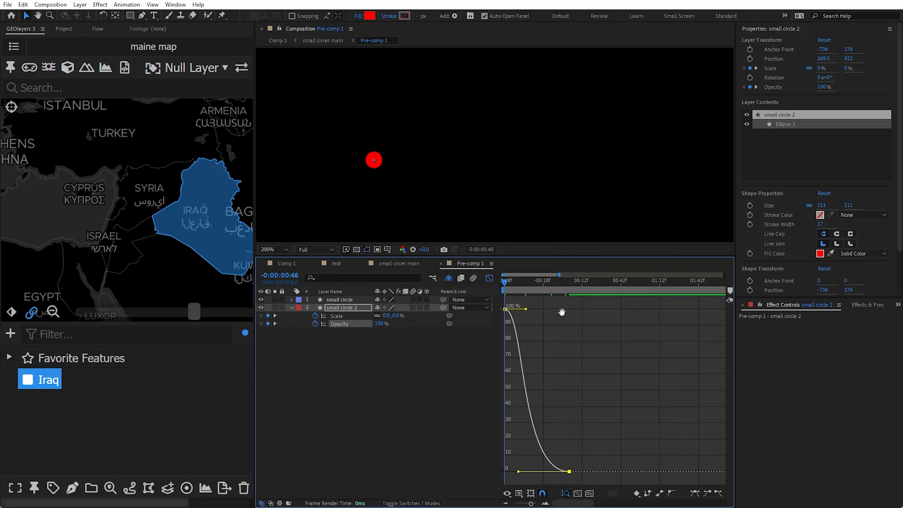
Apply Easy Ease to the last Opacity keyframe of small circle 2 and return from the graph to the layer bars.
key("space")
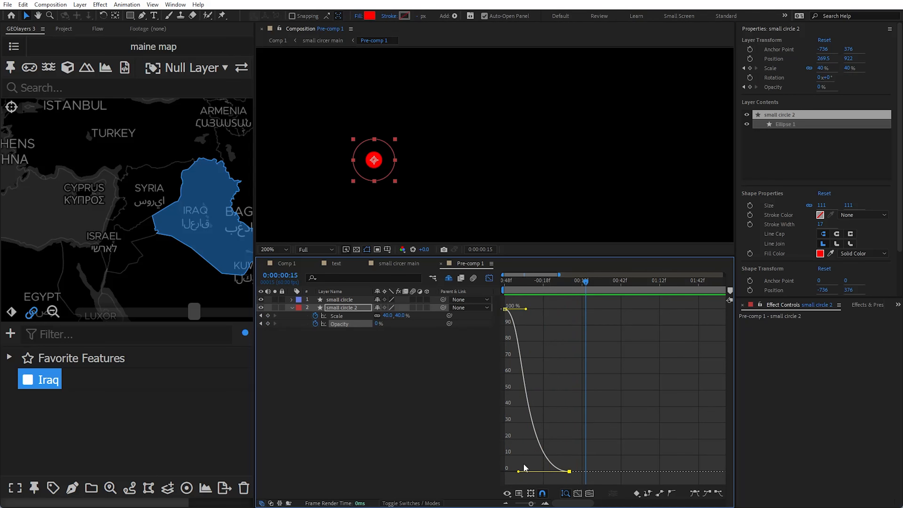
left_click(695, 494)
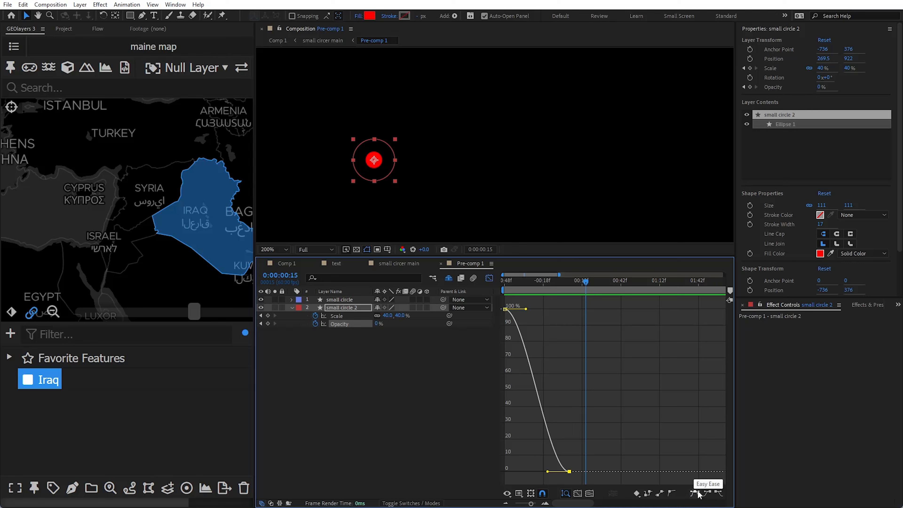
left_click(489, 278)
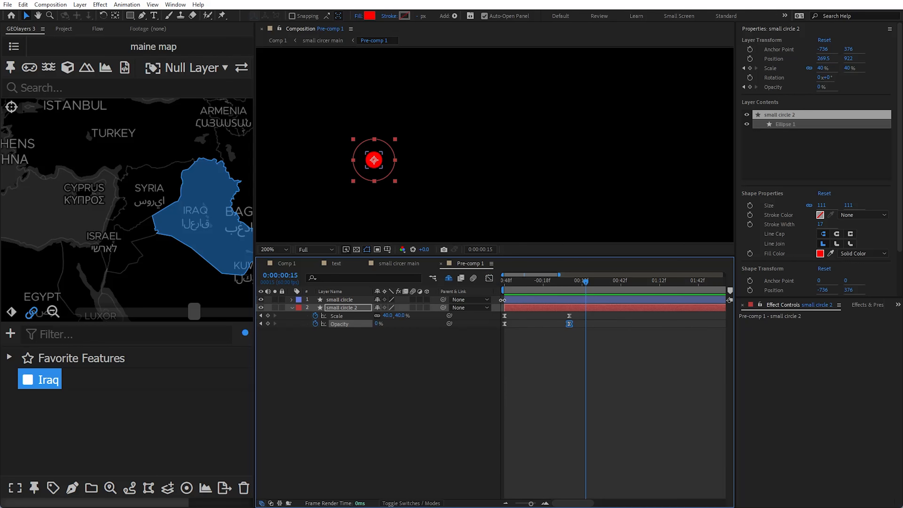
Add hold keyframes for Scale and Opacity at 0:00:02:28 on small circle 2 and preview the pulse.
left_click(557, 348)
key("minus")
left_click_drag(521, 289, 579, 307)
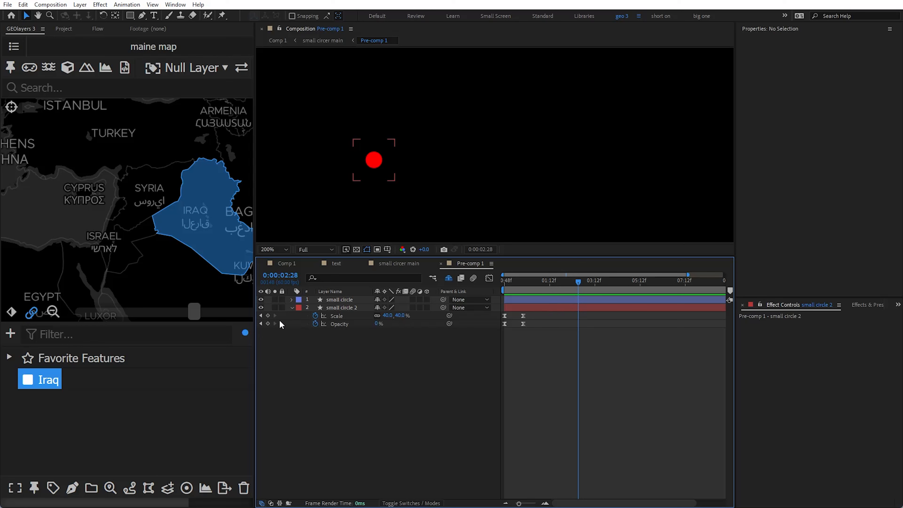
left_click(268, 315)
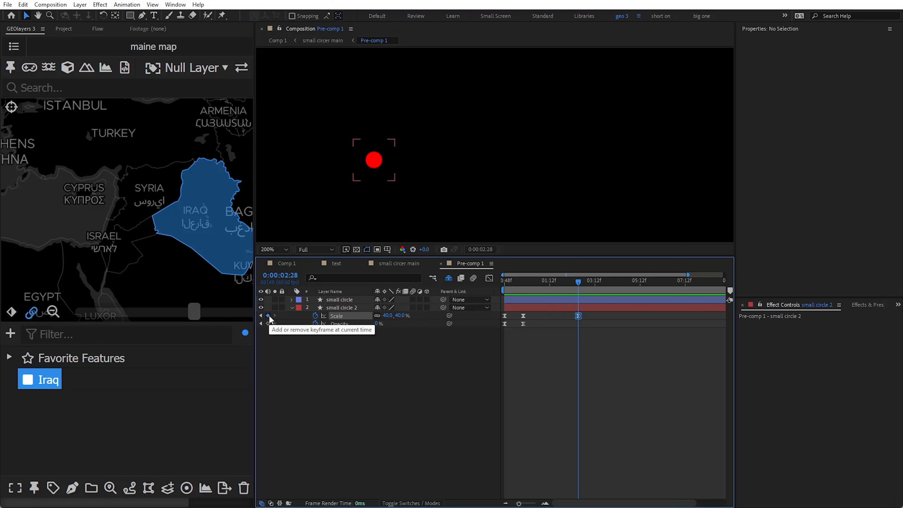
left_click(268, 323)
left_click(273, 336)
key("space")
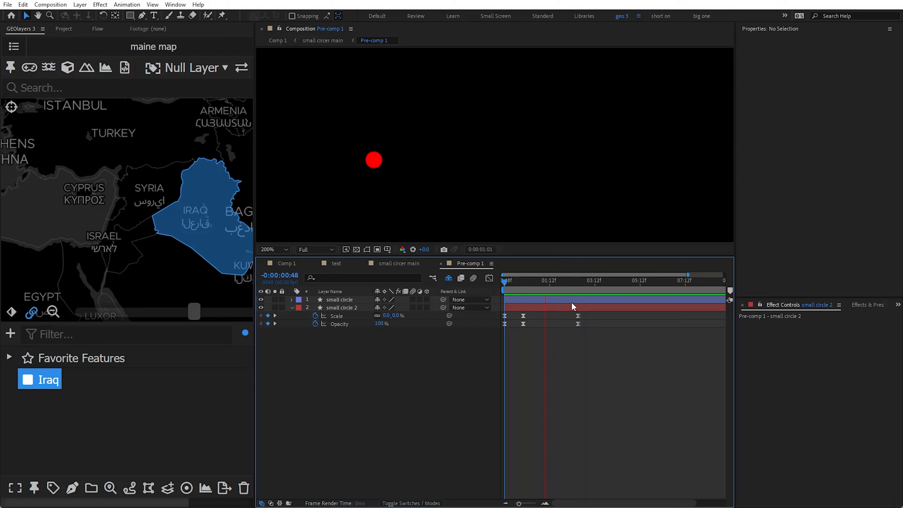
key("space")
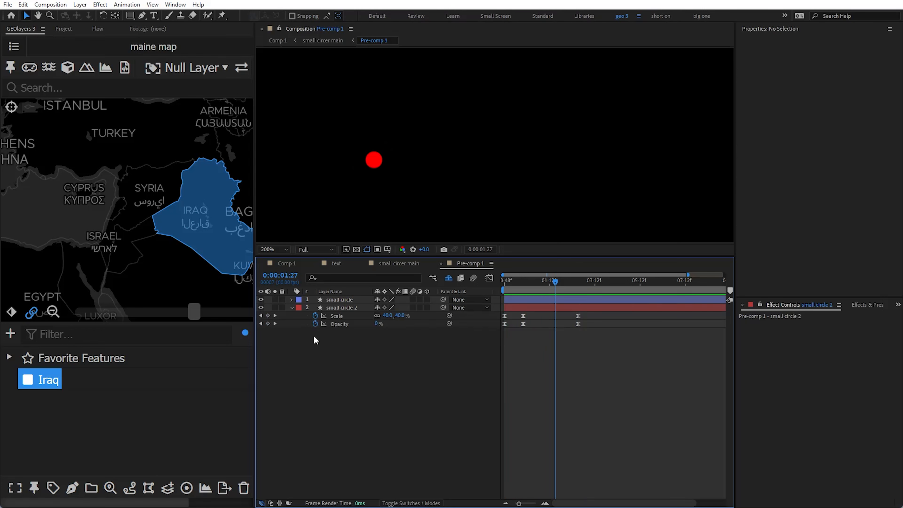
Add the expression loopOutDuration(type = "cycle", duration = 0) to the Scale of small circle 2.
left_click(314, 315, "alt")
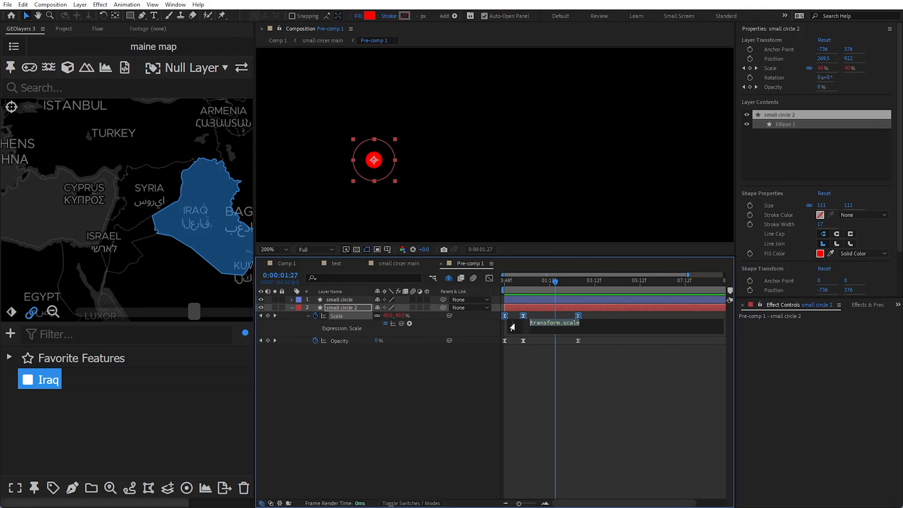
left_click(409, 323)
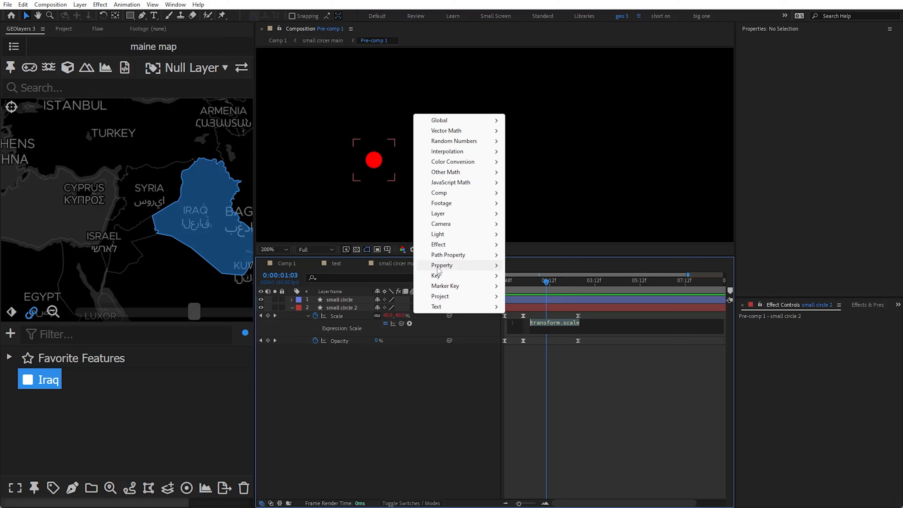
mouse_move(438, 269)
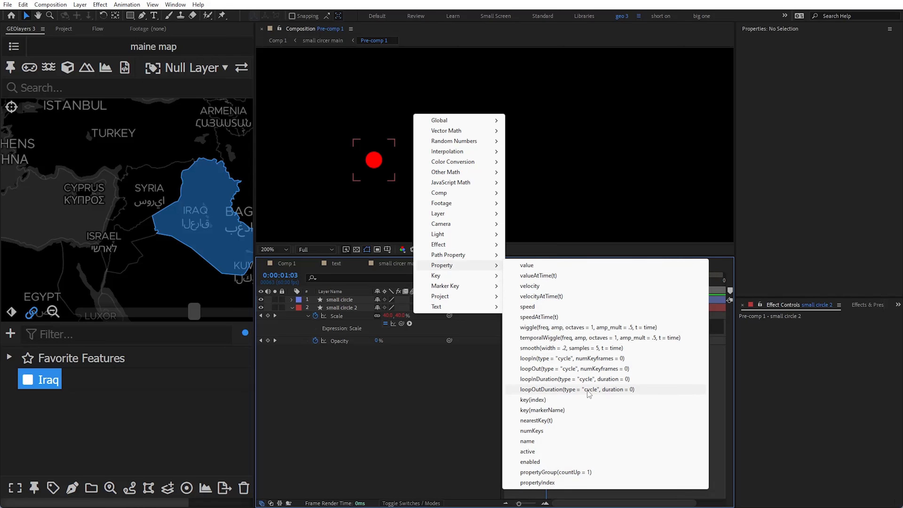
left_click(571, 390)
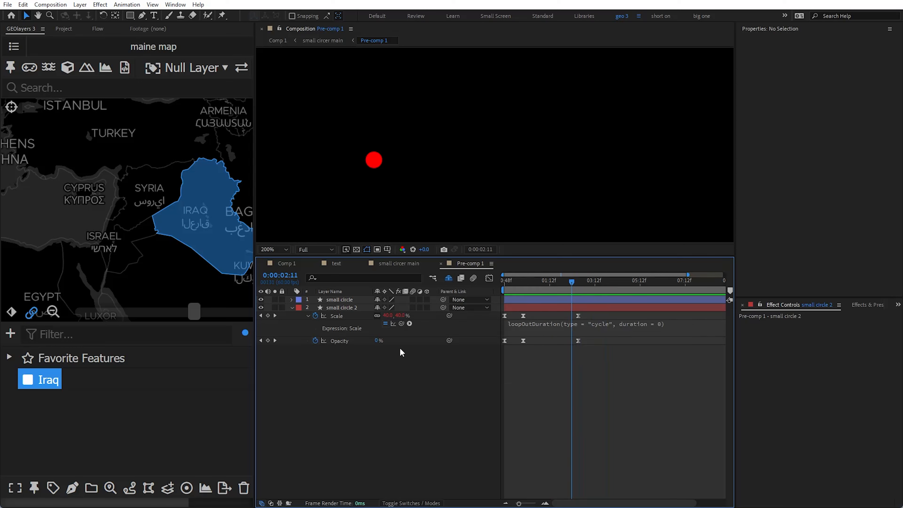
Copy the Scale loop expression and paste it as the expression of small circle 2's Opacity.
left_click(525, 324)
key("ctrl+c")
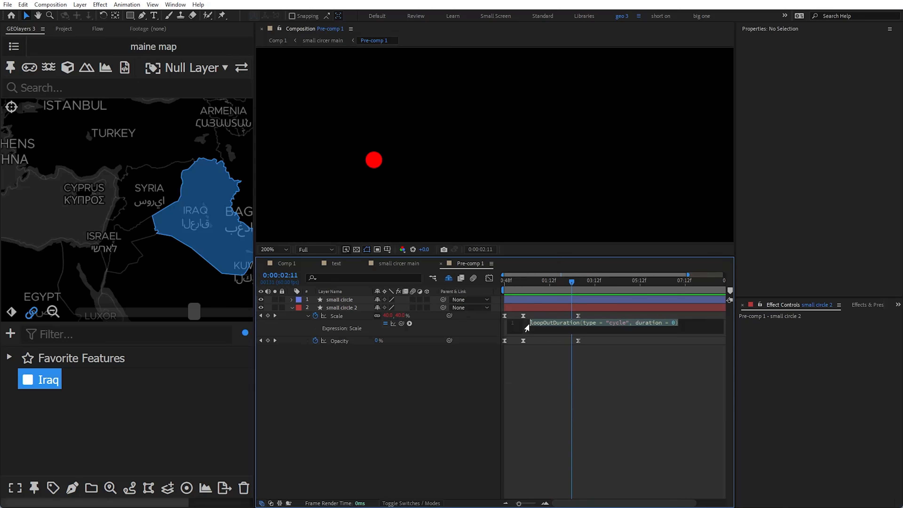
left_click(355, 371)
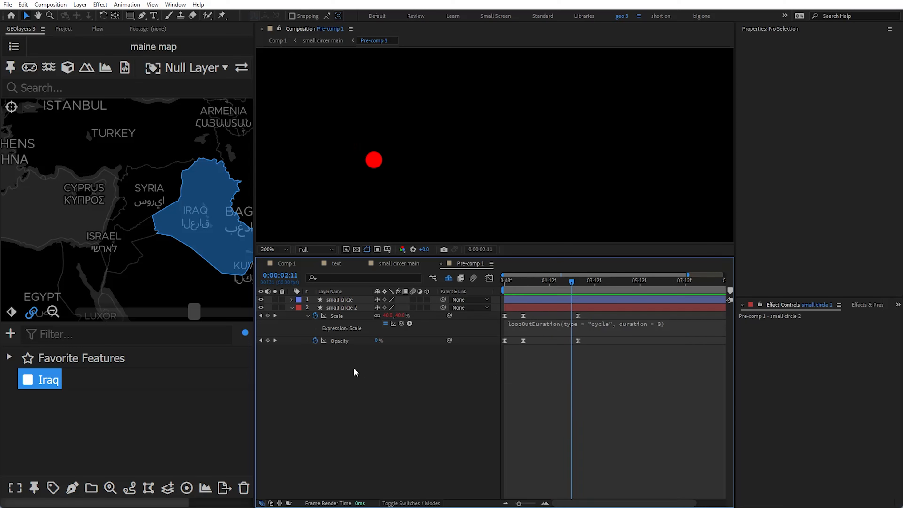
left_click(314, 340, "alt")
key("ctrl+v")
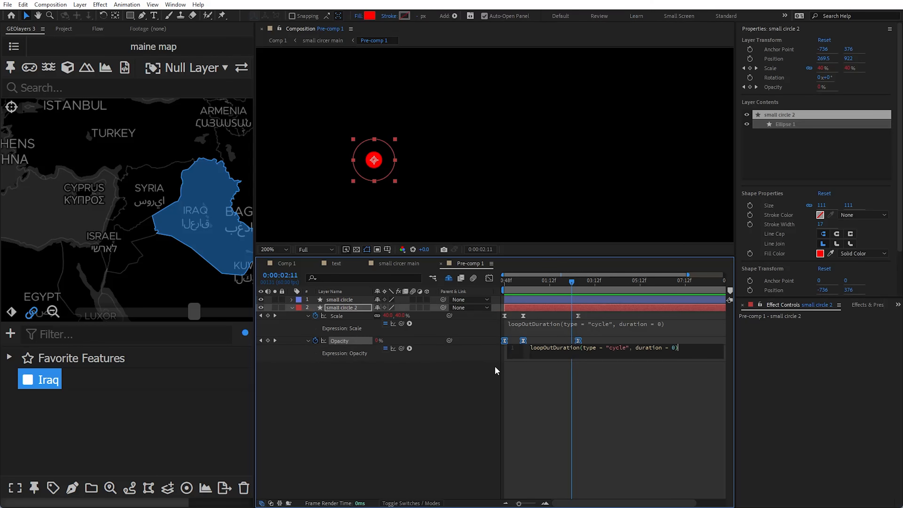
left_click(501, 399)
Play and scrub the precomp to check the looping pulse of small circle 2.
left_click(523, 281)
key("space")
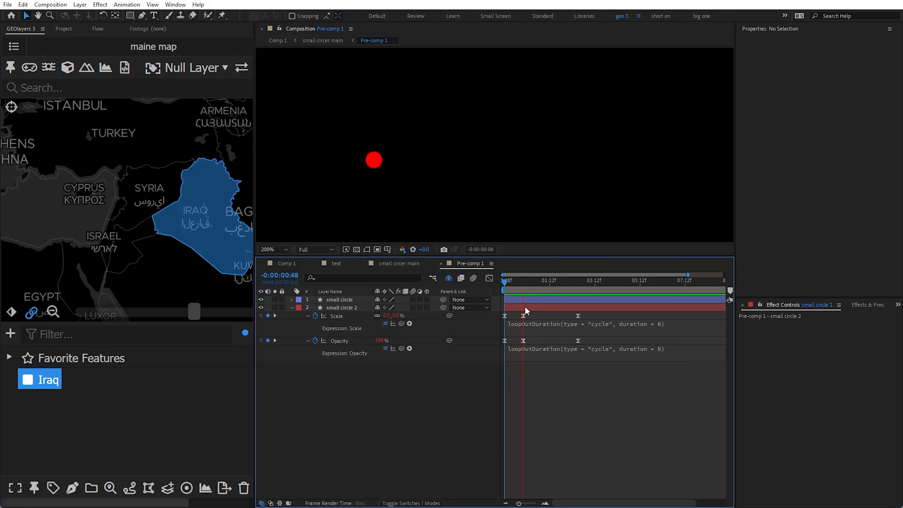
left_click_drag(530, 282, 568, 297)
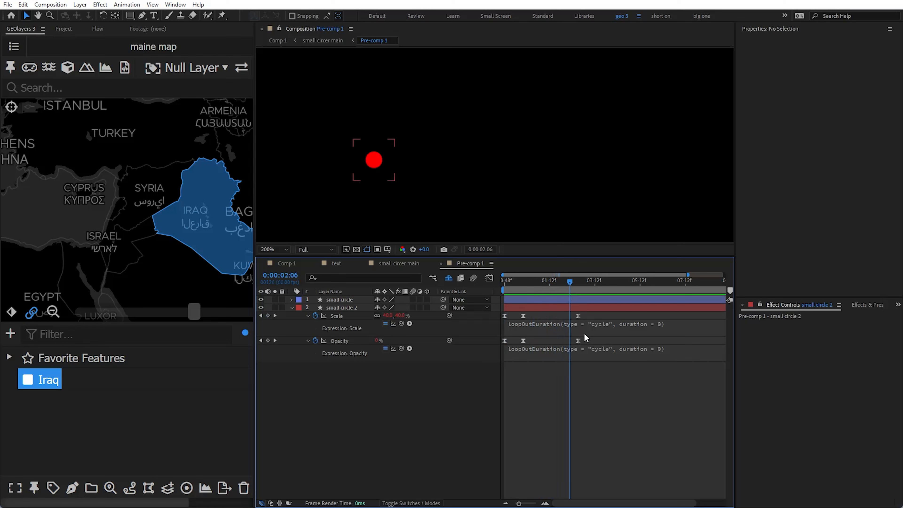
key("space")
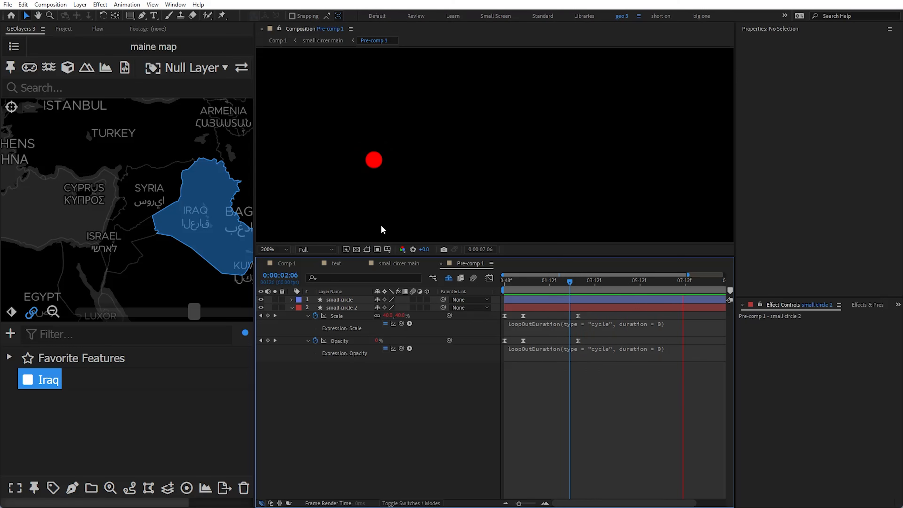
key("space")
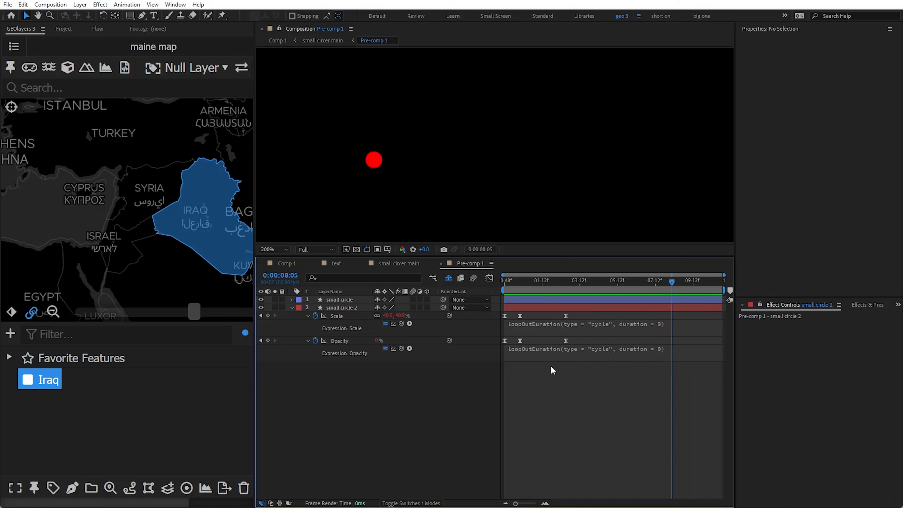
Collapse small circle 2 and duplicate it twice, starting each copy slightly later so the pulses are staggered.
left_click(291, 308)
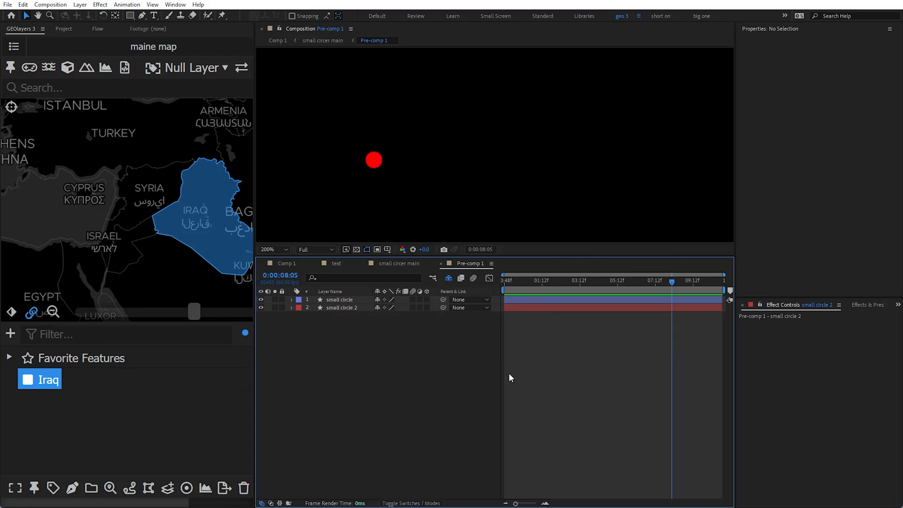
left_click(506, 291)
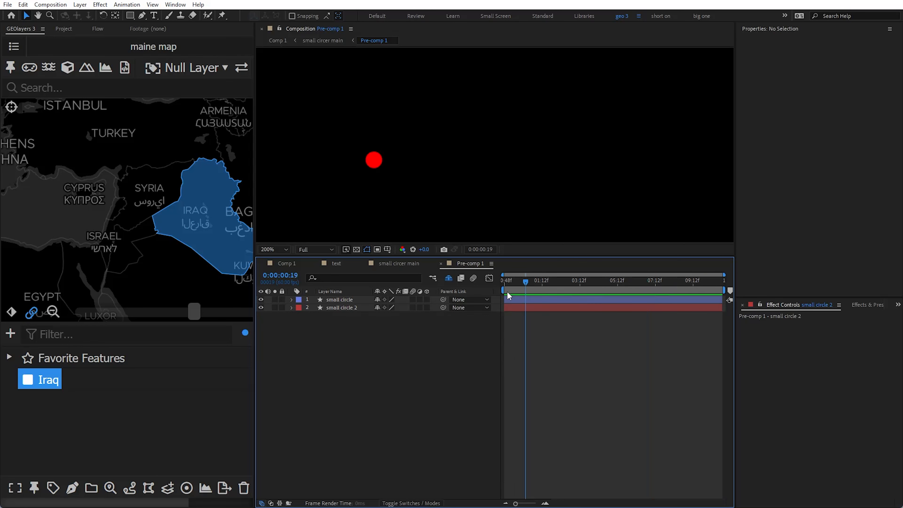
left_click(528, 307)
key("ctrl+d")
left_click_drag(520, 307, 536, 309)
key("ctrl+d")
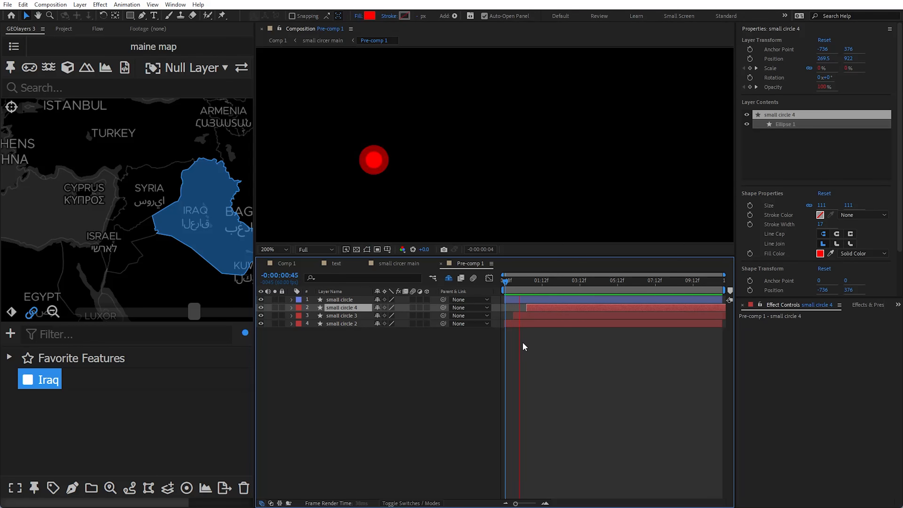
Move the duplicated circle layers earlier so their pulses follow more closely, and preview the result.
left_click(537, 281)
left_click_drag(533, 309, 519, 312)
left_click(520, 338)
key("space")
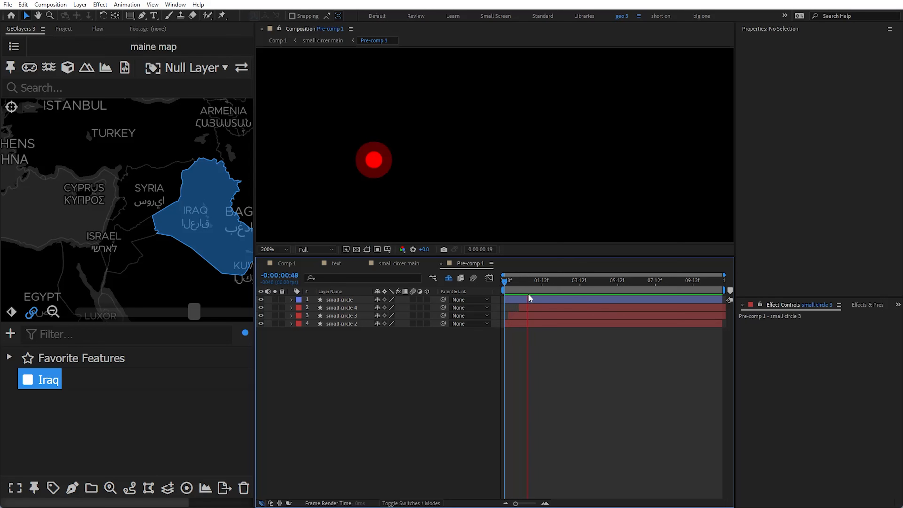
key("space")
Reveal the shy circle layers, close the Pre-comp 1, small circer main and text compositions, and return to Comp 1.
left_click(448, 277)
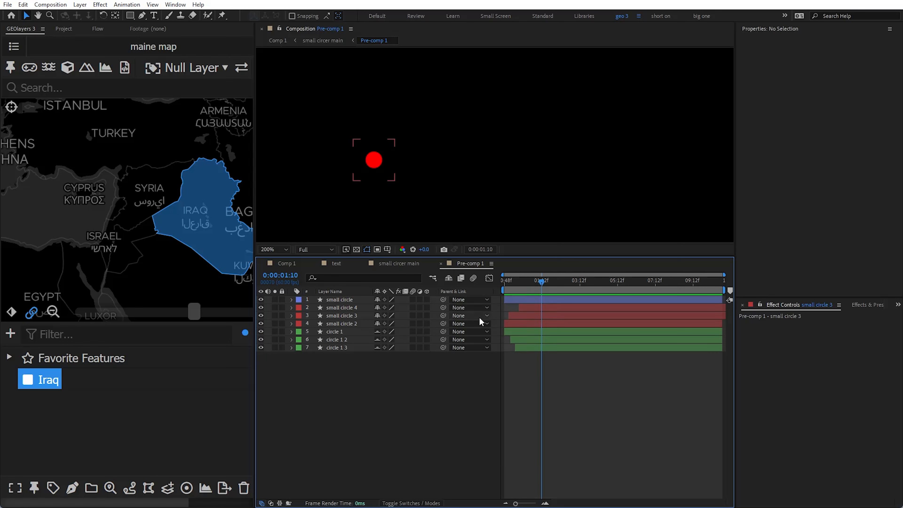
left_click(440, 263)
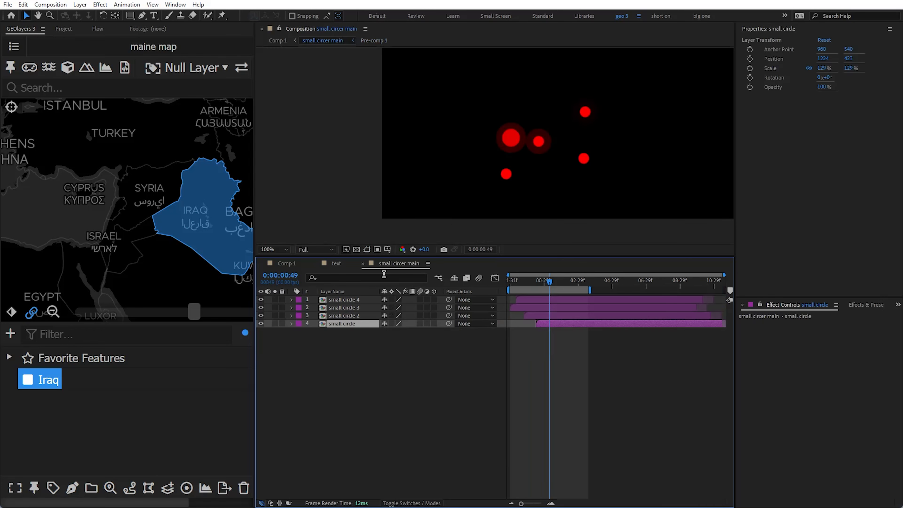
left_click(362, 264)
left_click(315, 263)
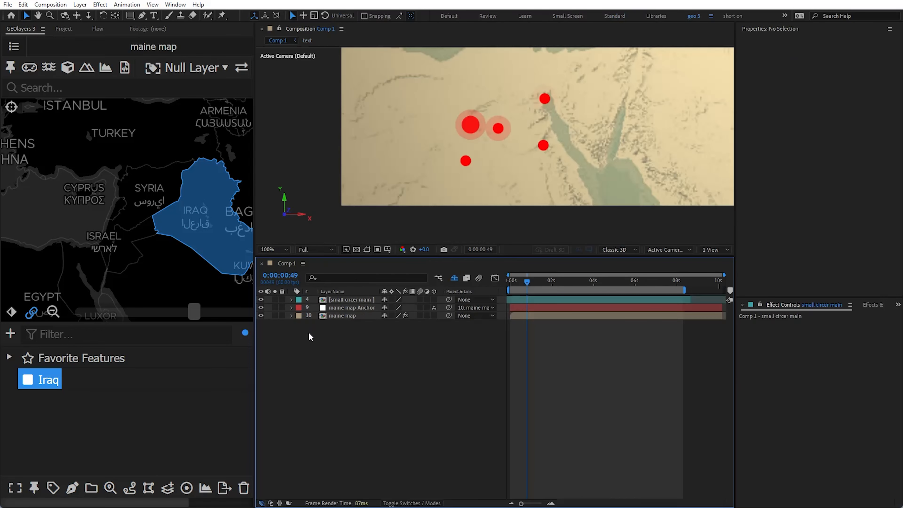
Turn off and shy the small circer main layer, and make the shockwave layer visible and unshy with other shy layers hidden.
left_click(261, 300)
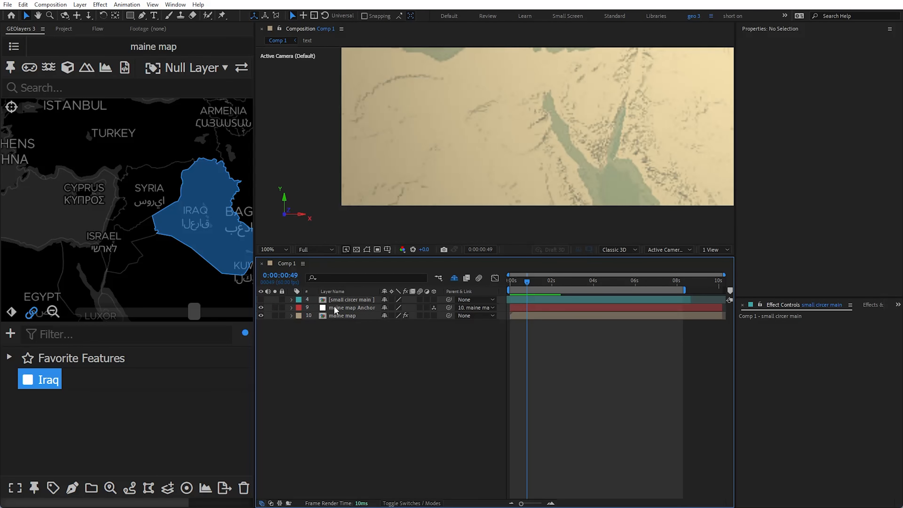
left_click(383, 300)
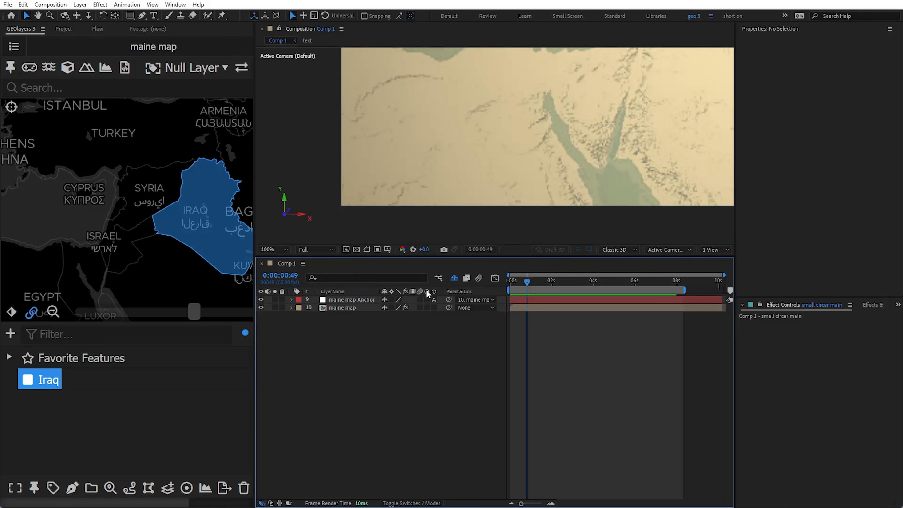
left_click(455, 277)
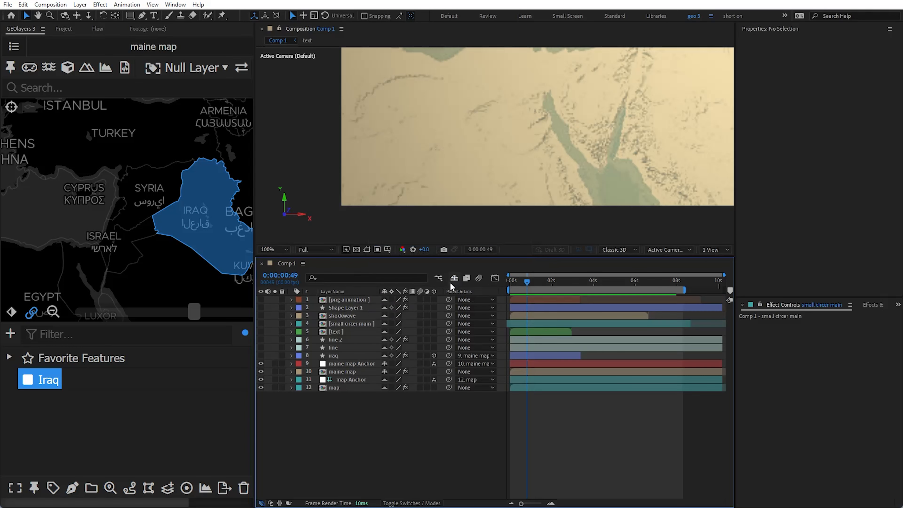
left_click(338, 321)
left_click(339, 315)
left_click(261, 316)
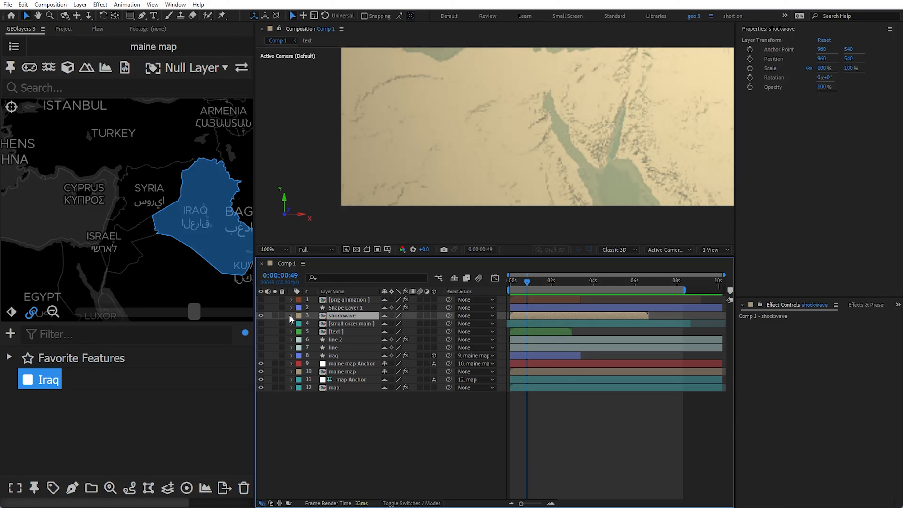
left_click(385, 316)
left_click(454, 278)
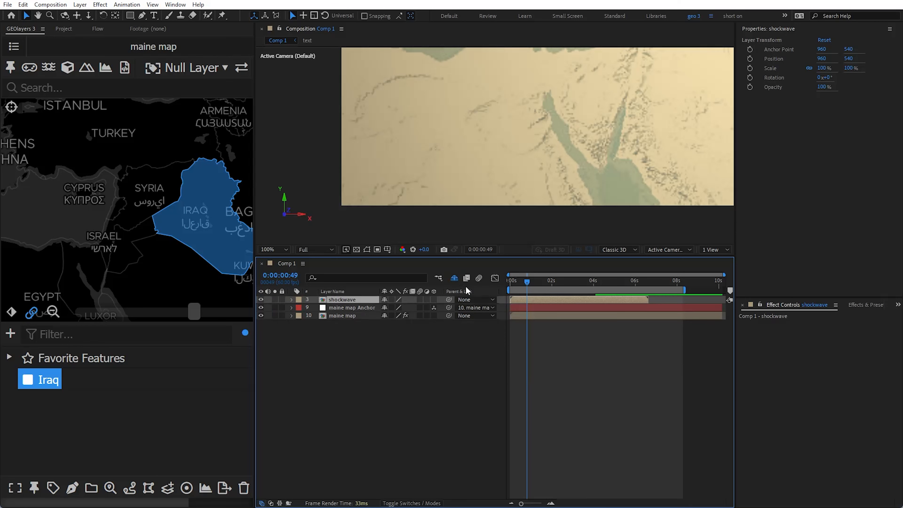
Fit the whole Comp 1 frame in the viewer and play the shockwave animation from the start.
left_click_drag(527, 280, 509, 281)
key("space")
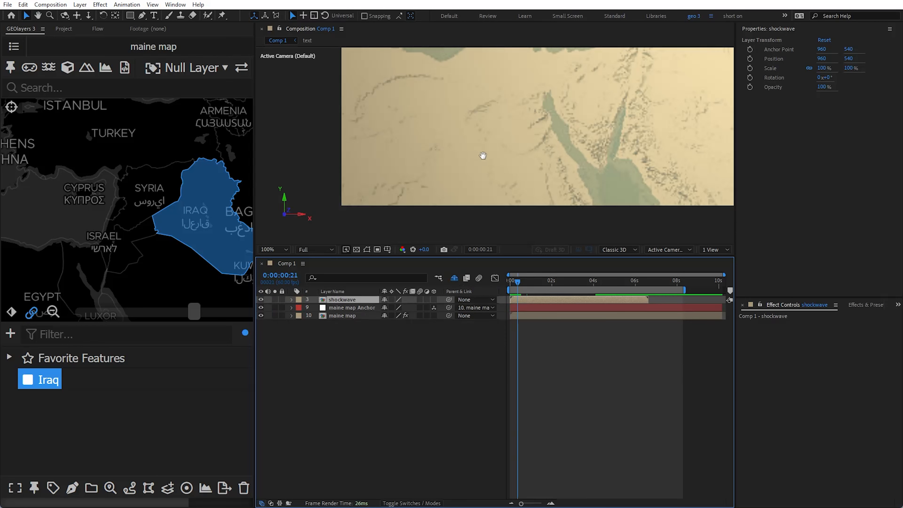
scroll(485, 145, "down", 3)
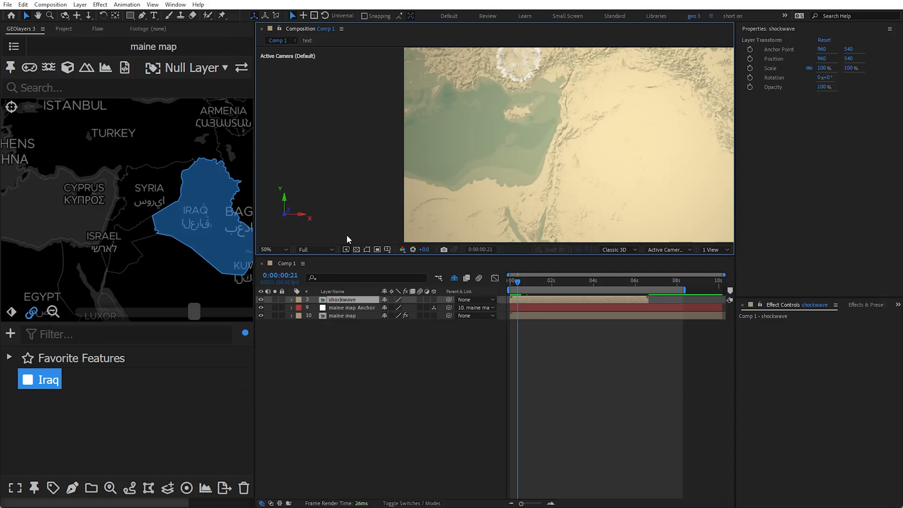
left_click(273, 249)
left_click(280, 261)
left_click(519, 276)
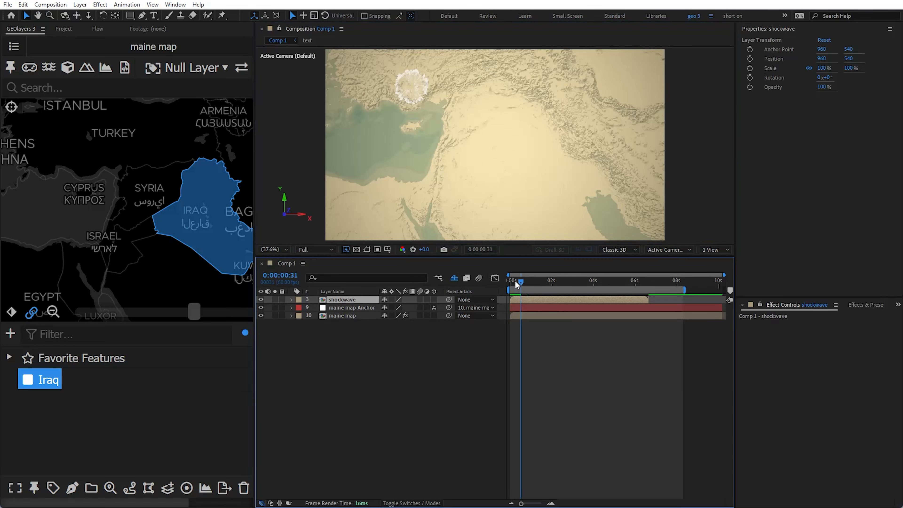
key("space")
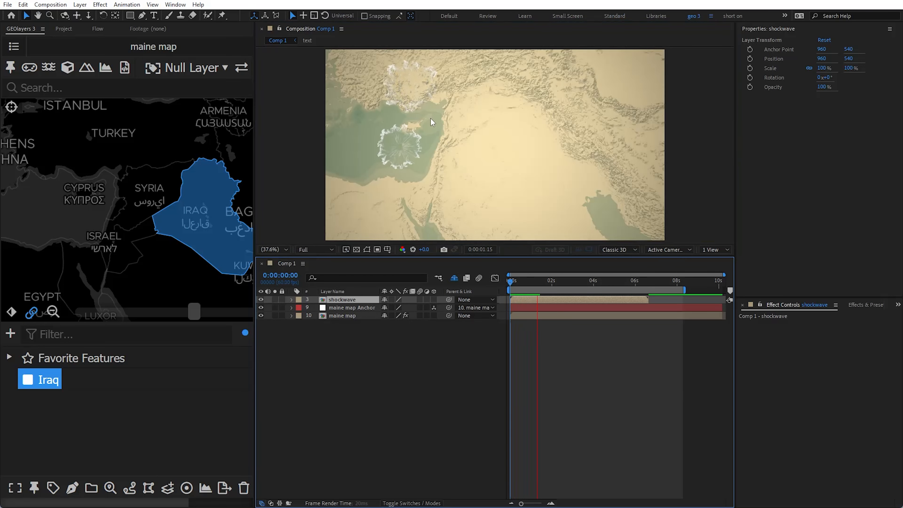
left_click(347, 267)
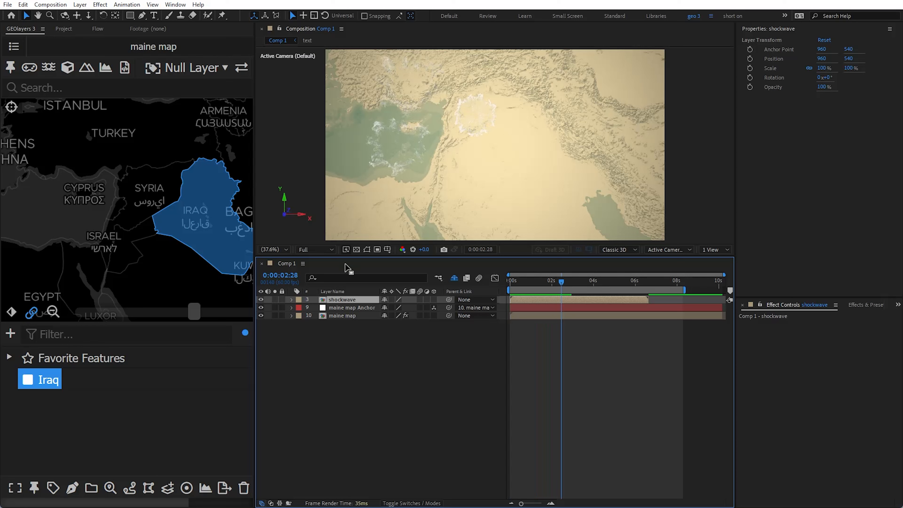
Open the shockwave precomp, solo the lowest shockwaves.mp4 layer with its effects off, and examine its Keylight settings and unkeyed footage.
double_click(335, 299)
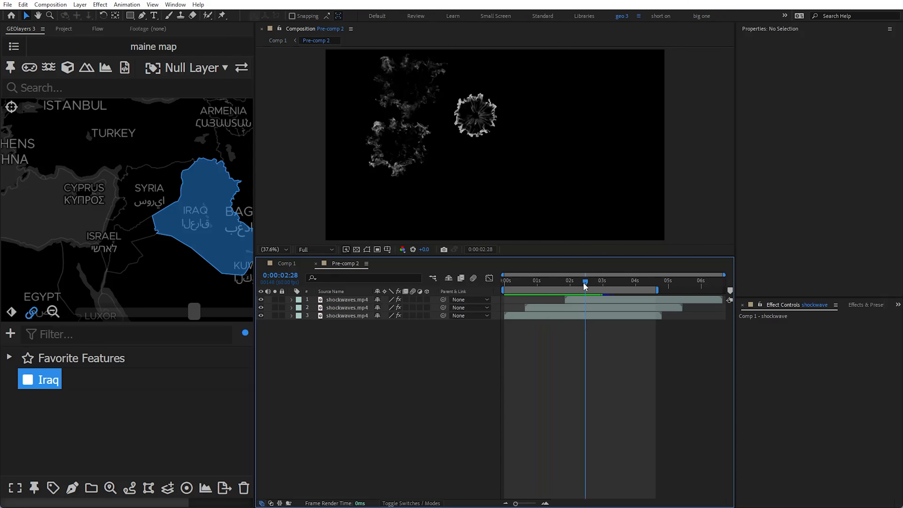
left_click_drag(584, 284, 557, 282)
left_click(276, 315)
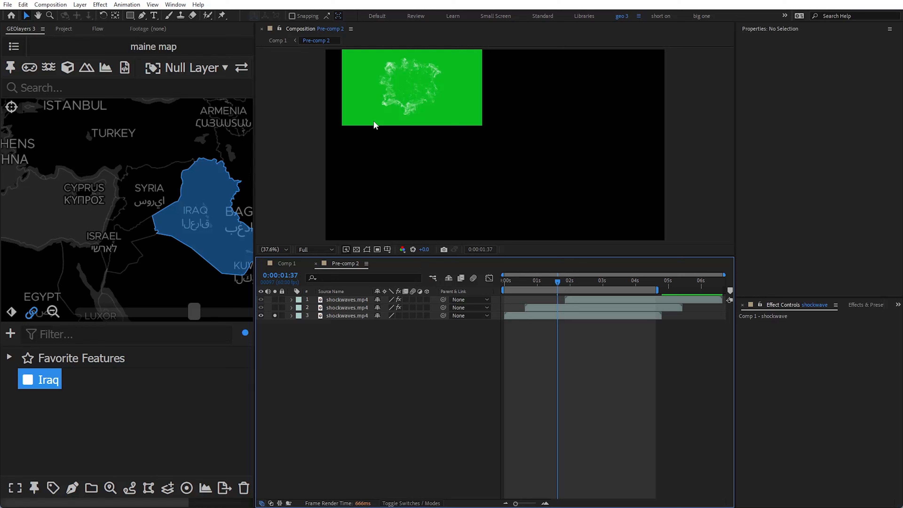
left_click(352, 315)
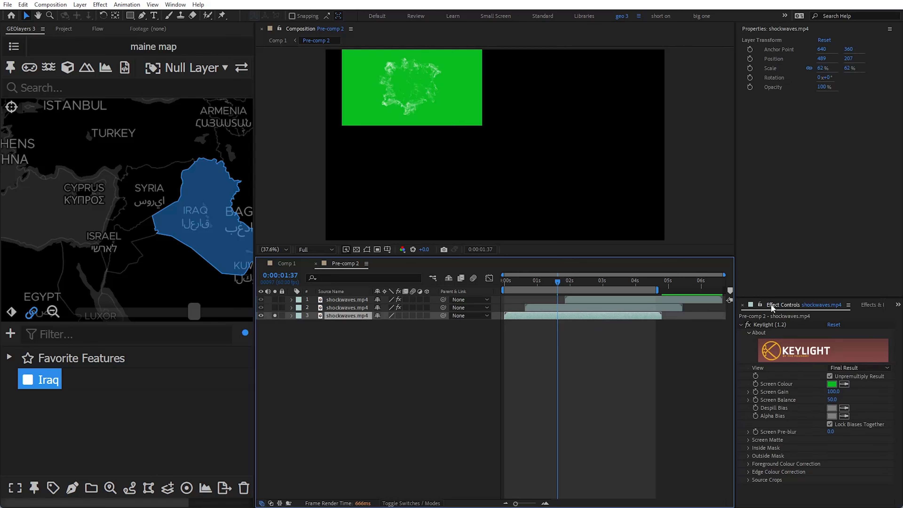
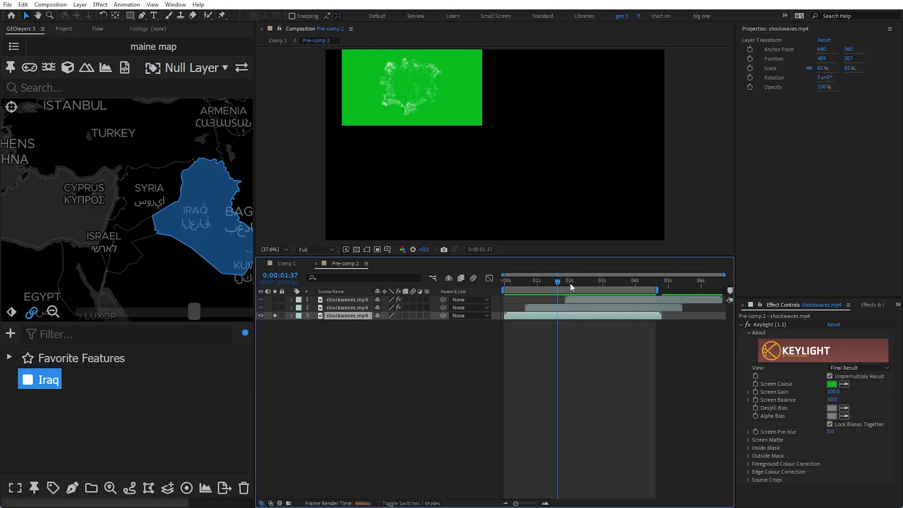
left_click_drag(557, 283, 575, 299)
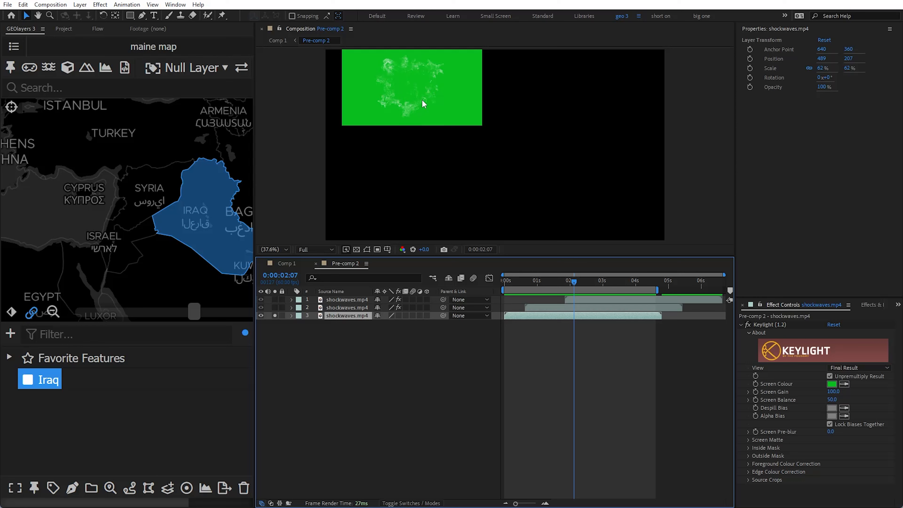
Return to Comp 1 and scrub through the unkeyed shockwave clip over the map.
left_click(283, 321)
left_click(285, 263)
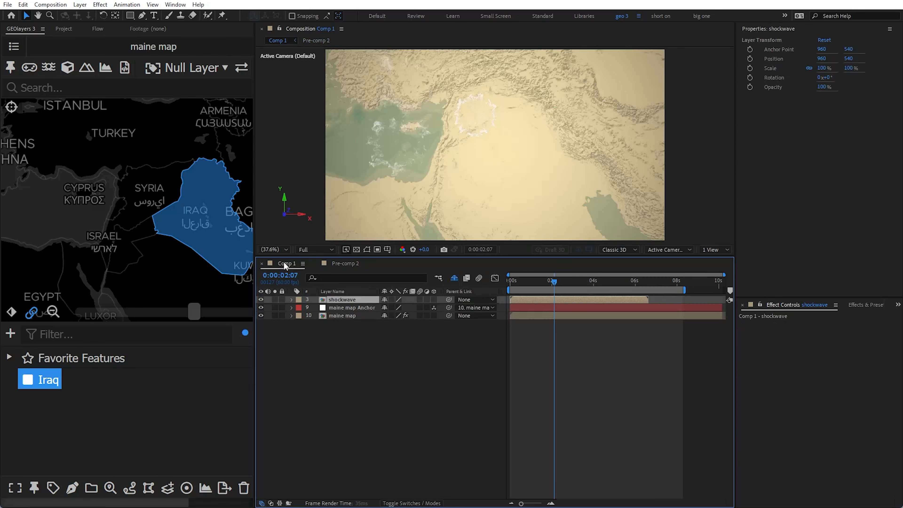
left_click(389, 344)
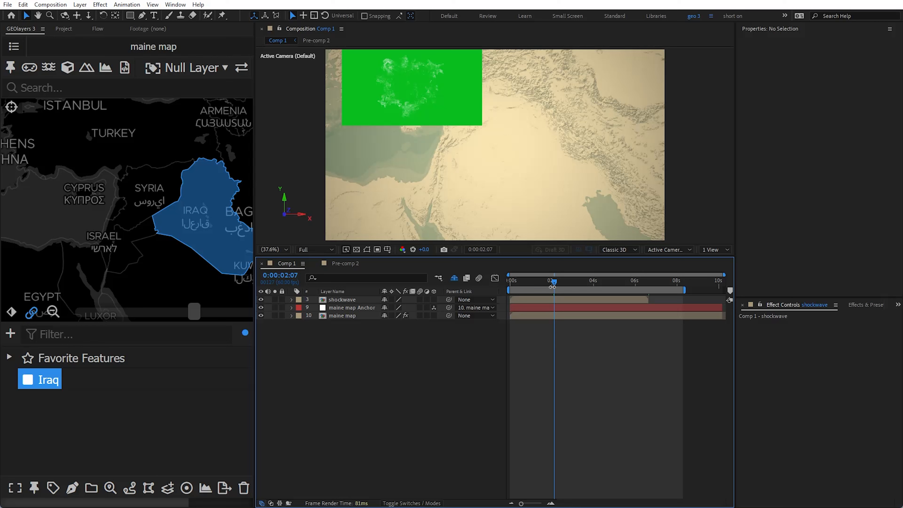
left_click_drag(553, 281, 590, 292)
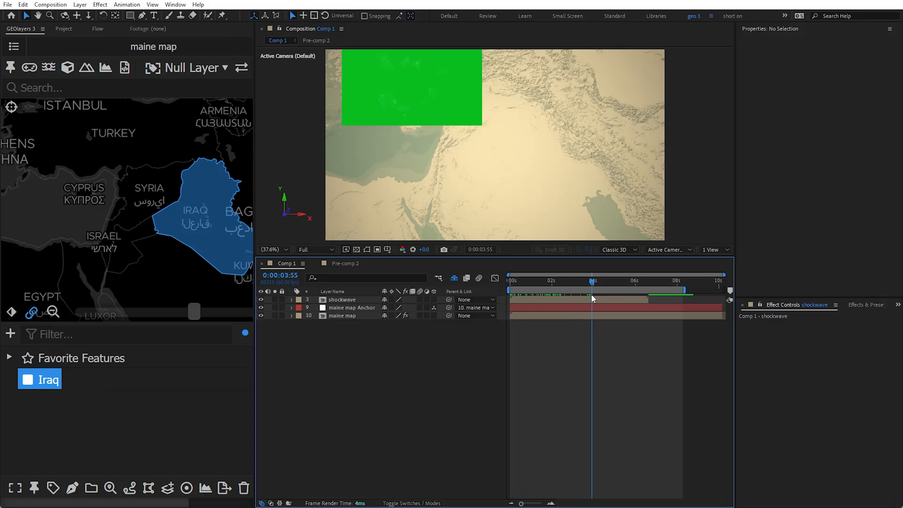
Turn off and shy the shockwave layer in Comp 1, and reveal all the shy layers.
left_click(327, 300)
left_click(258, 298)
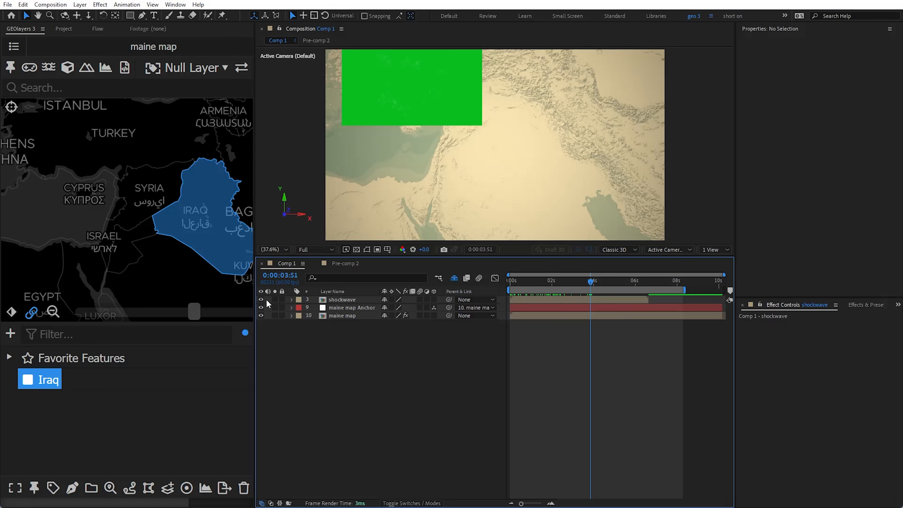
left_click(384, 299)
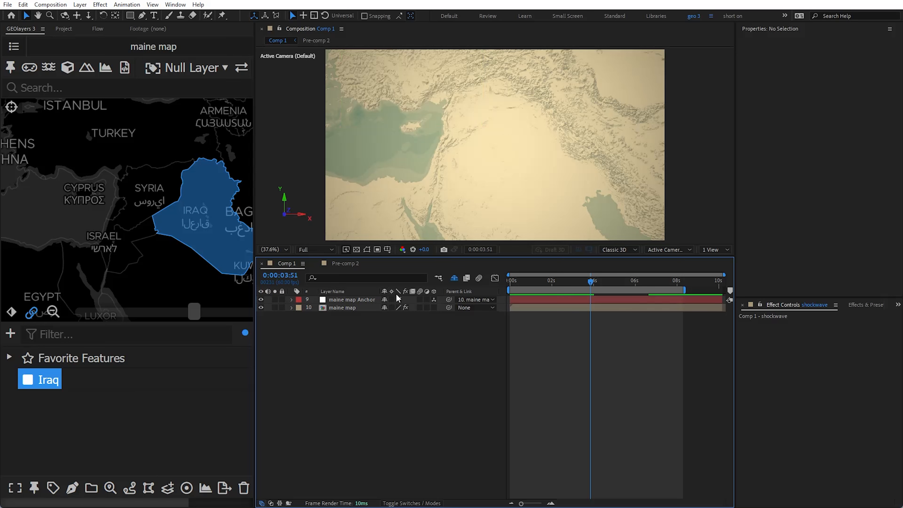
left_click(453, 278)
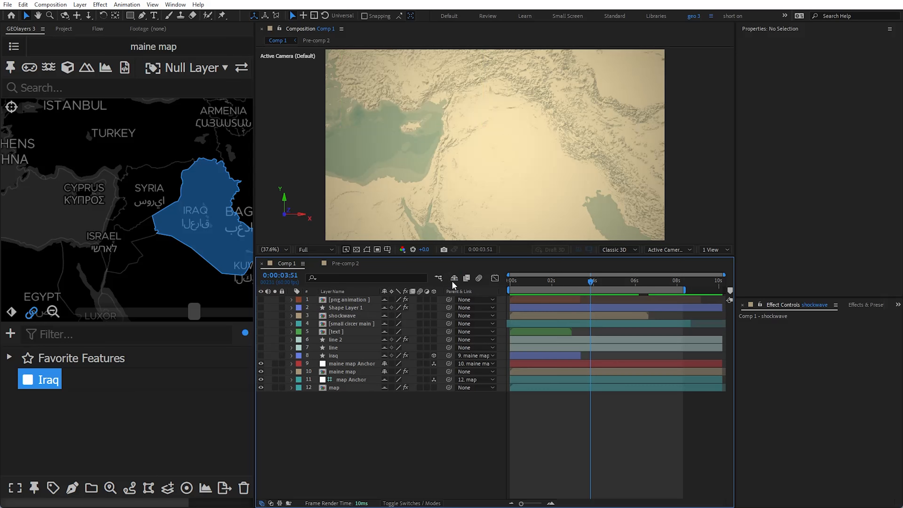
Make Shape Layer 1 visible to identify its route line, and delete the layer.
left_click(347, 306)
left_click(341, 316)
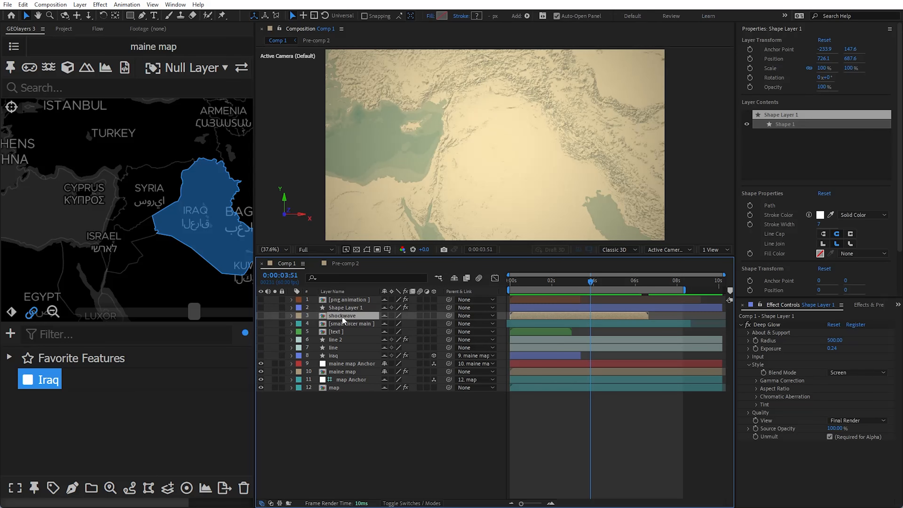
left_click(345, 300)
left_click(331, 308)
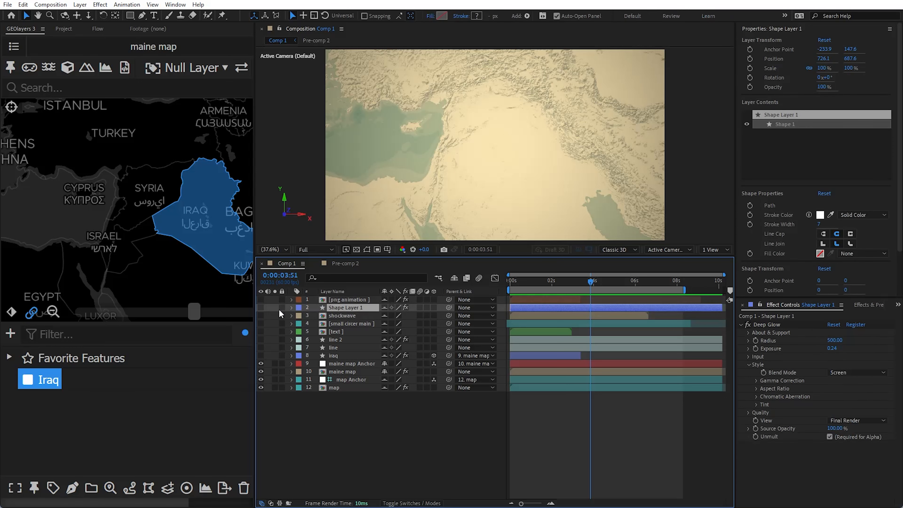
left_click(261, 307)
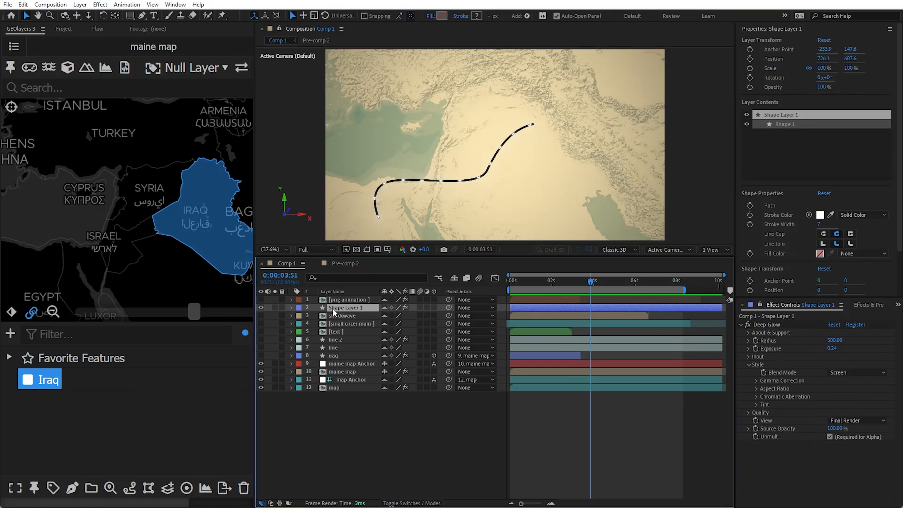
key("Delete")
Make the png animation layer visible and unshy, hide the other shy layers, and play Comp 1 from the start.
left_click(352, 300)
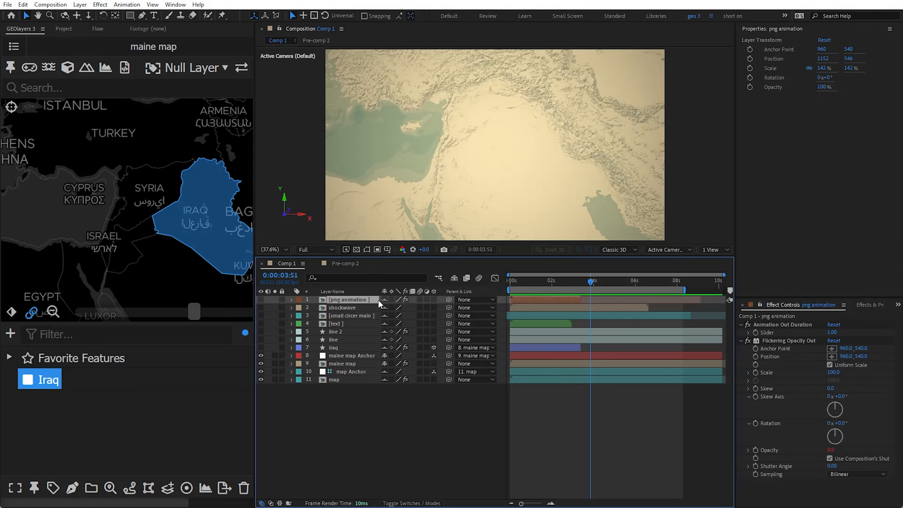
left_click(260, 300)
left_click(454, 277)
left_click(448, 395)
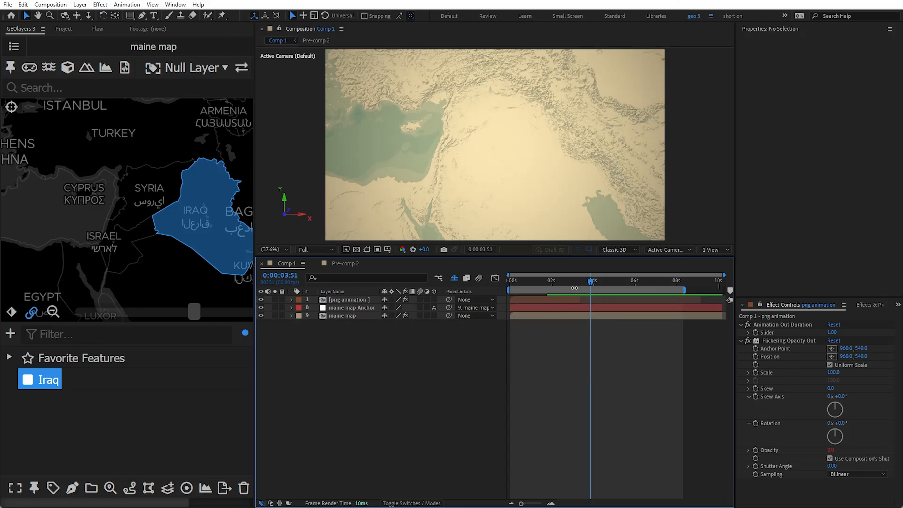
key("Home")
key("space")
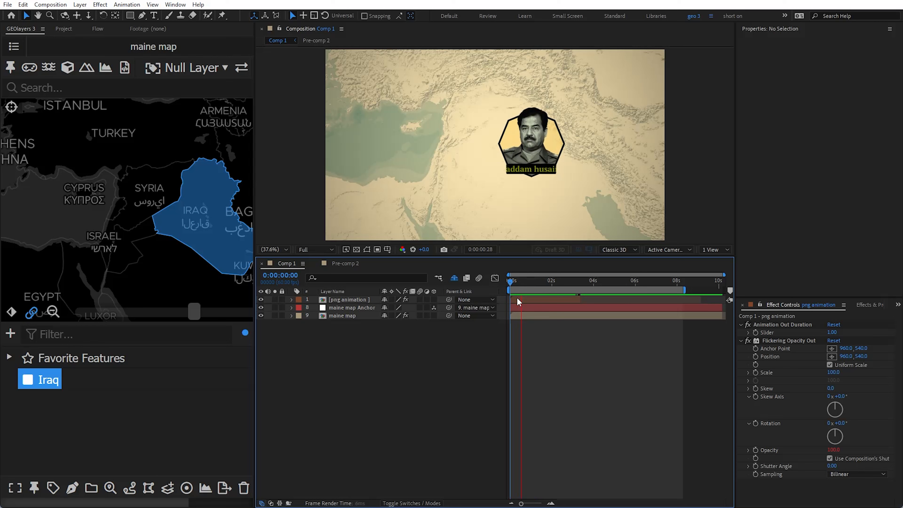
Open the png animation precomp, scrub to 0:00:04:09 over a transparent background, and inspect its five layers.
double_click(526, 299)
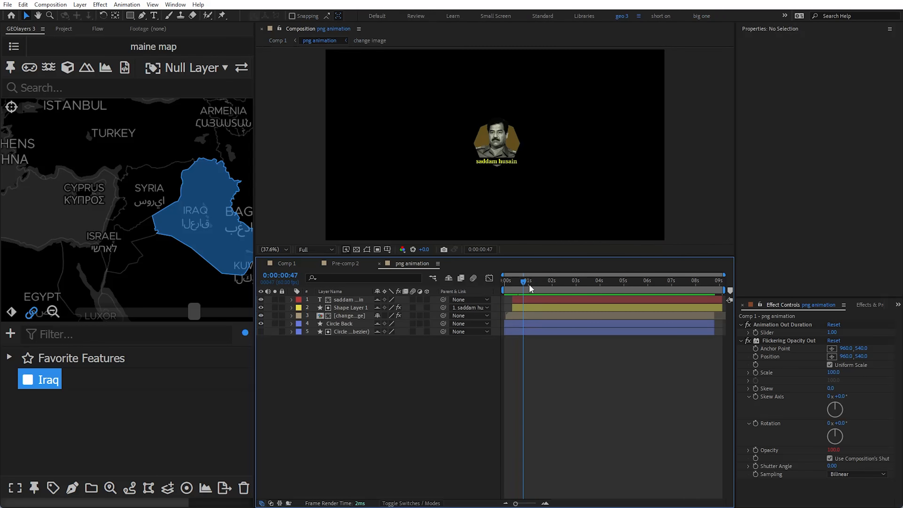
left_click_drag(529, 284, 603, 295)
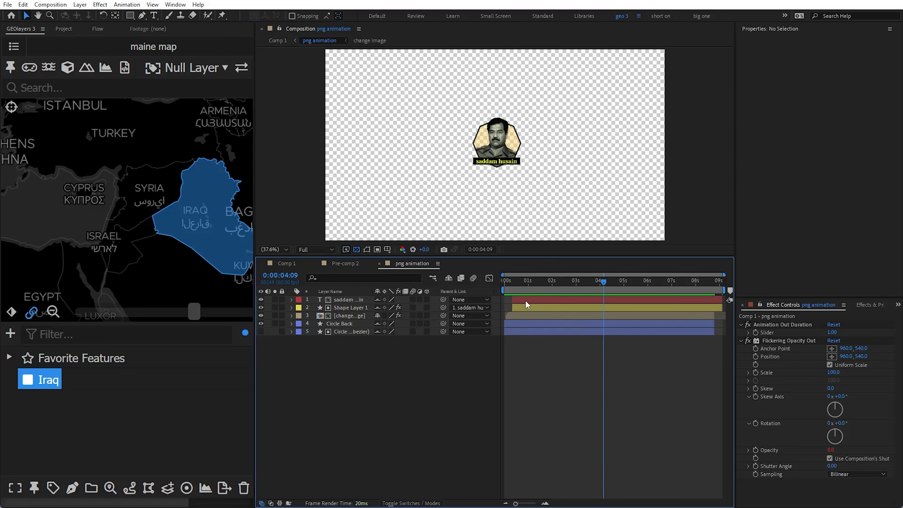
left_click_drag(337, 355, 343, 298)
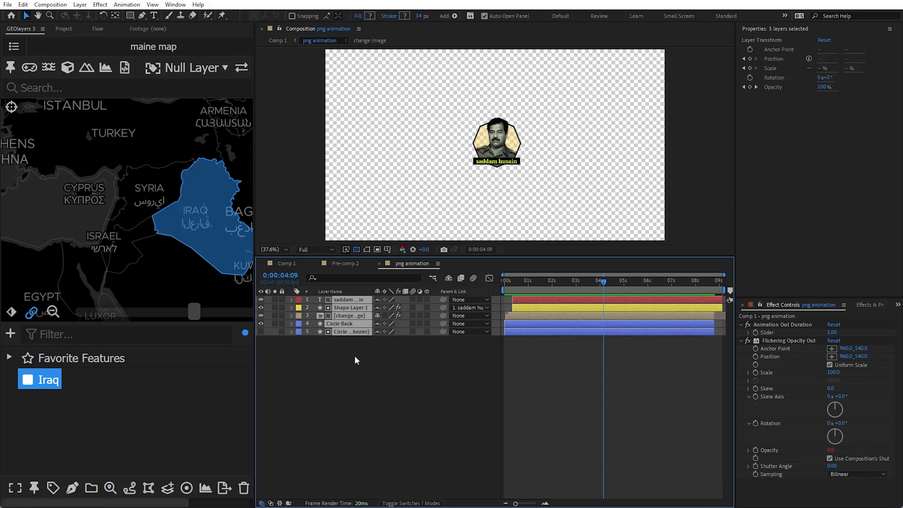
Return to Comp 1, move the current time to 0:00:00:16, and delete the png animation layer.
left_click(287, 263)
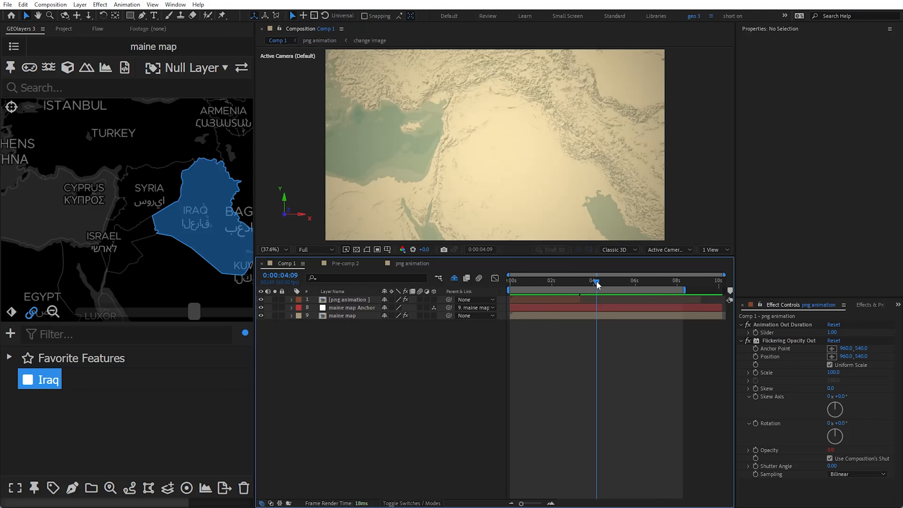
left_click_drag(596, 280, 516, 296)
left_click(527, 301)
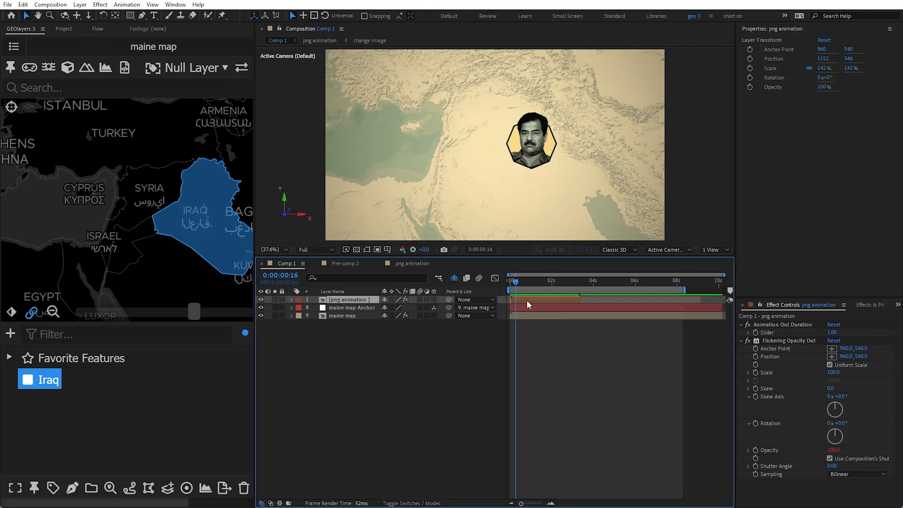
key("Delete")
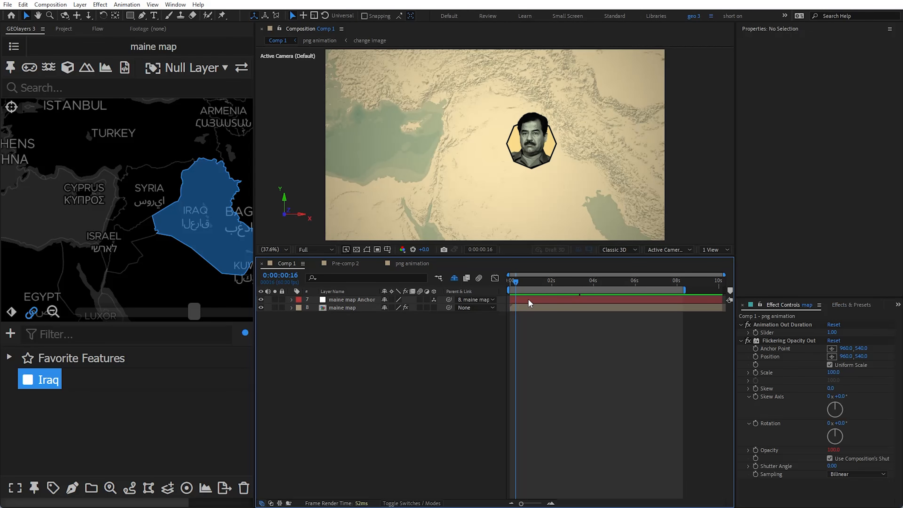
Add the cn pic 2 folder from Downloads to the Animation Composer 3 user library, storing previews inside this folder.
left_click(175, 4)
left_click(223, 82)
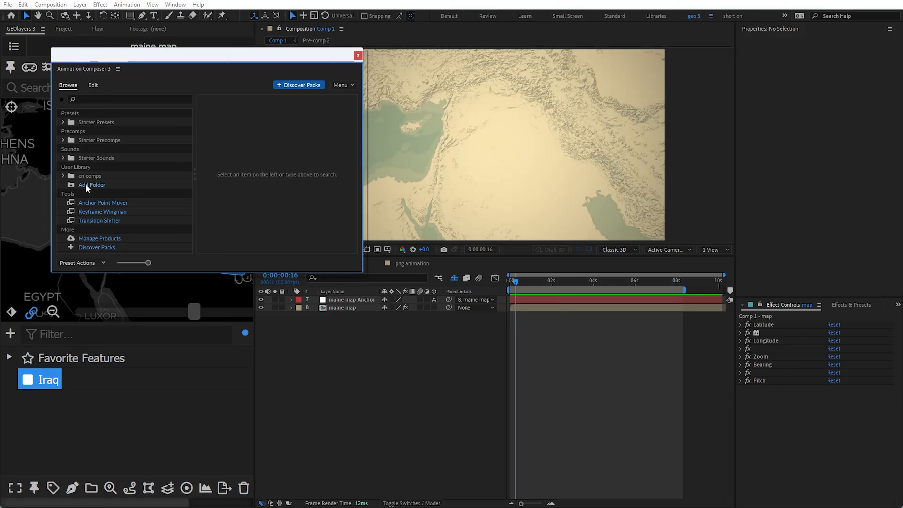
left_click(86, 184)
left_click(416, 134)
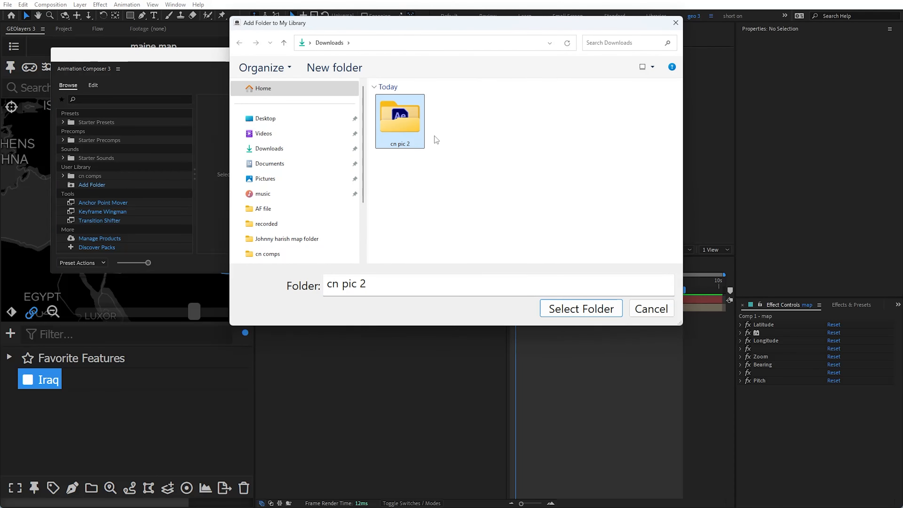
left_click(565, 313)
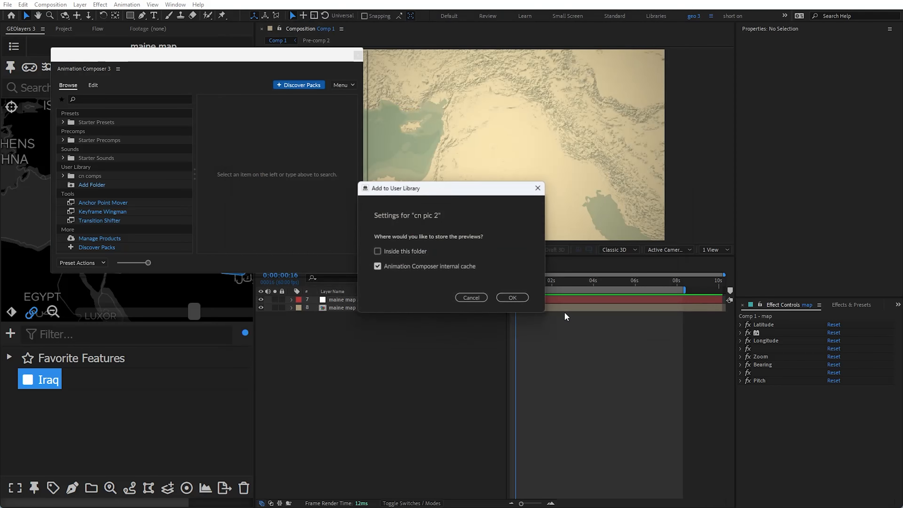
left_click(377, 251)
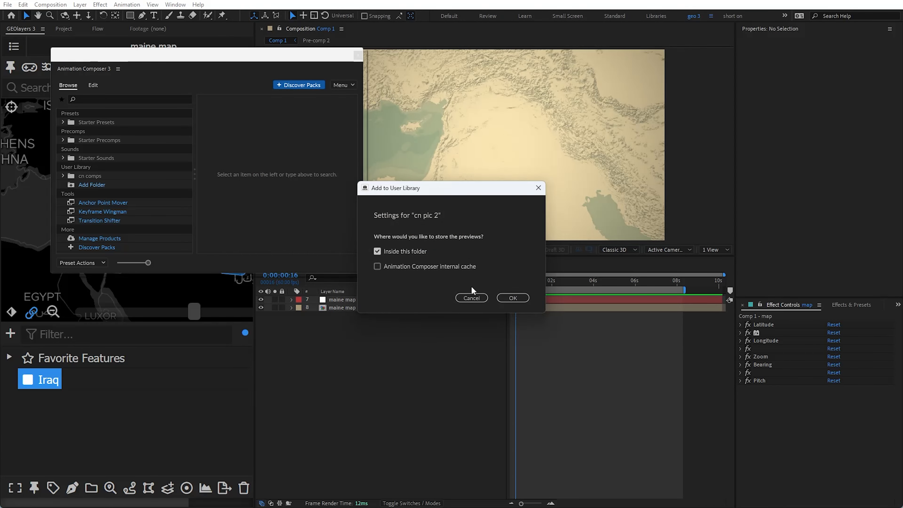
left_click(504, 300)
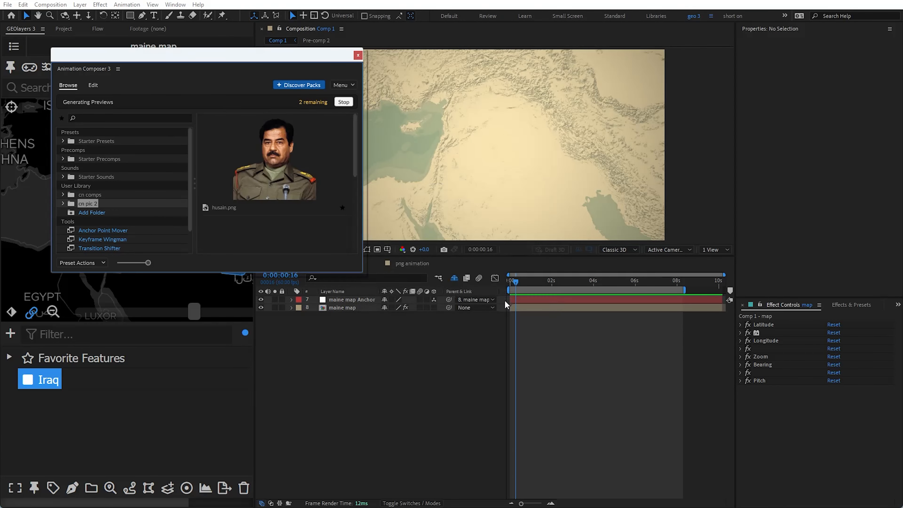
Add the pic 2 precomp from the cn pic 2 library folder to Comp 1.
left_click(62, 203)
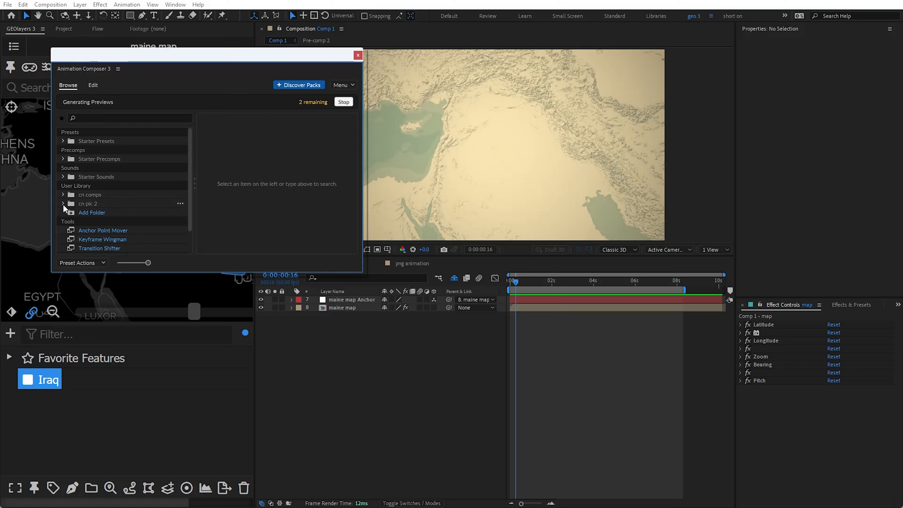
left_click(72, 221)
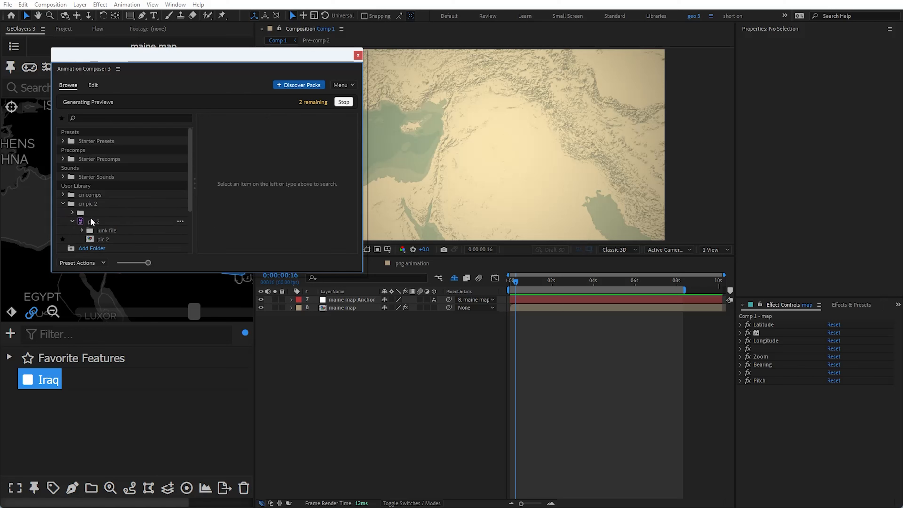
scroll(86, 213, "down", 3)
left_click(100, 191)
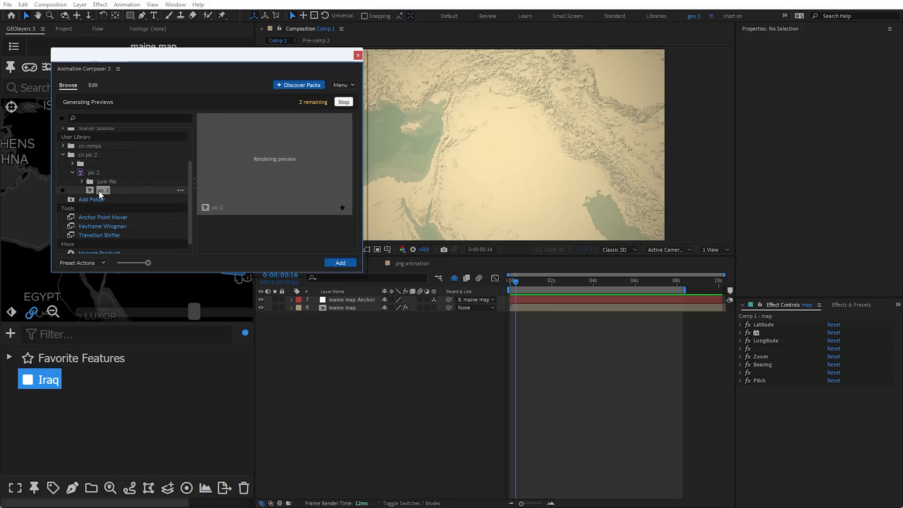
left_click(334, 263)
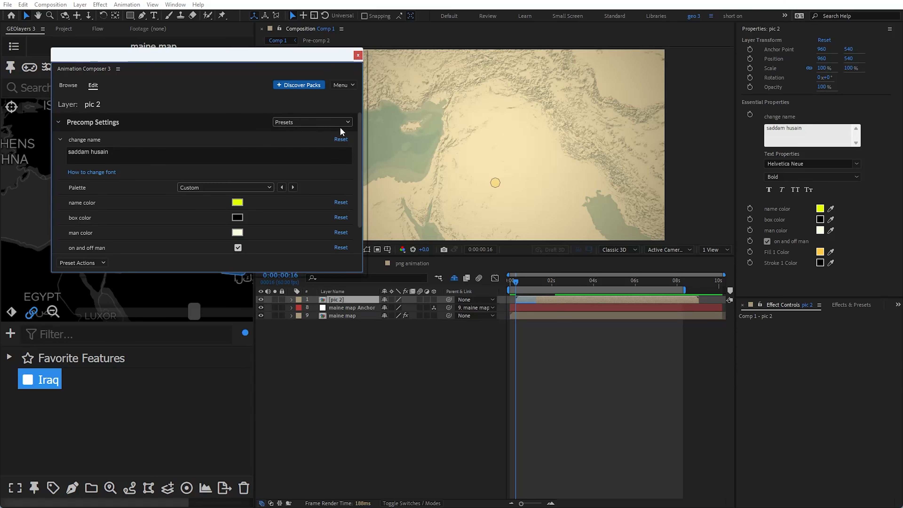
Bring up Animation Composer 3 and move the current time to 0:00:01:43 to view the pic 2 portrait graphic.
left_click(176, 5)
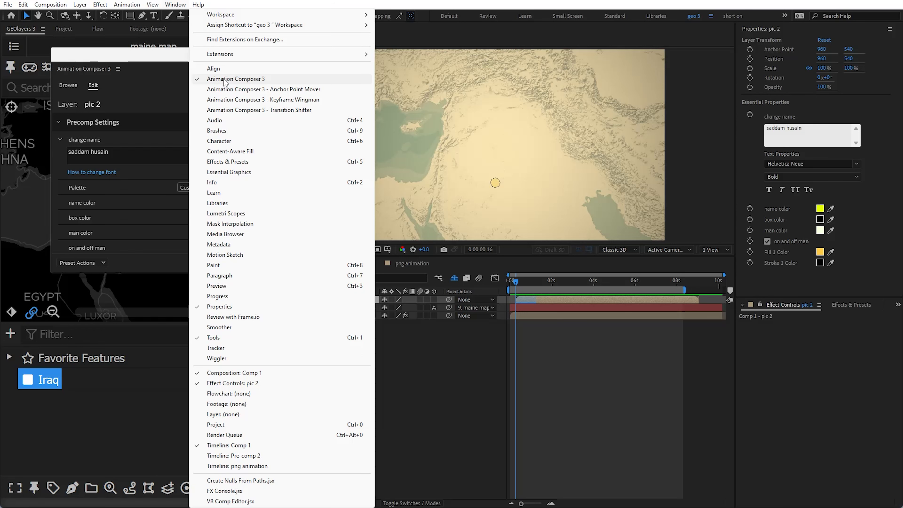
left_click(214, 80)
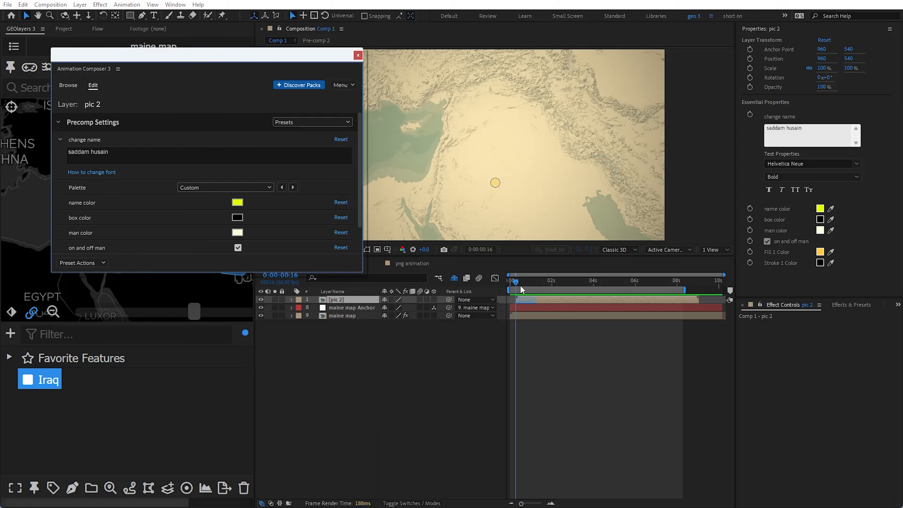
left_click_drag(519, 285, 546, 285)
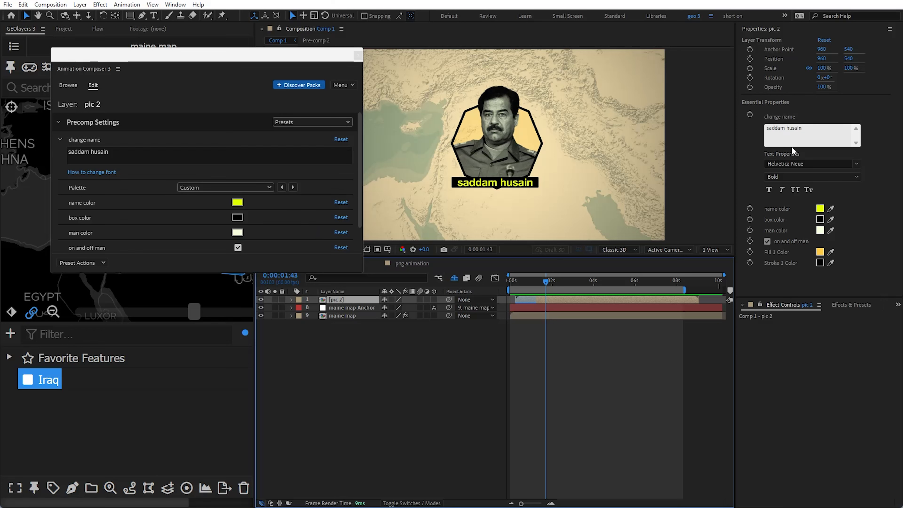
Close Animation Composer 3, change the pic 2 name text to "modi bruh", and move the current time to 0:00:01:28.
left_click(358, 55)
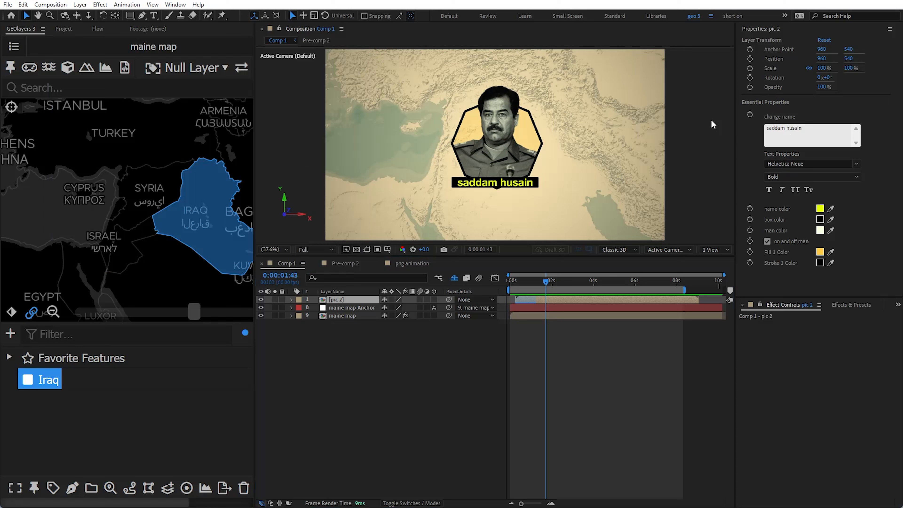
left_click(811, 135)
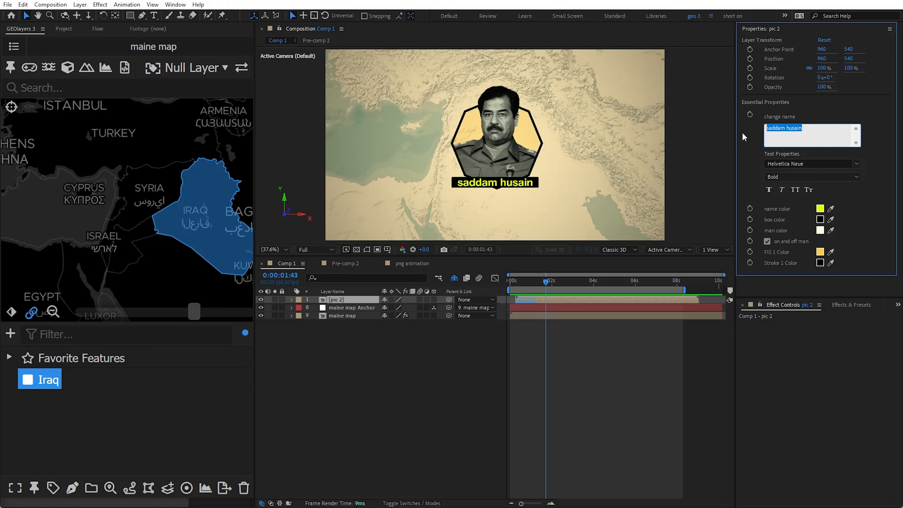
type("modi bruh")
left_click(795, 342)
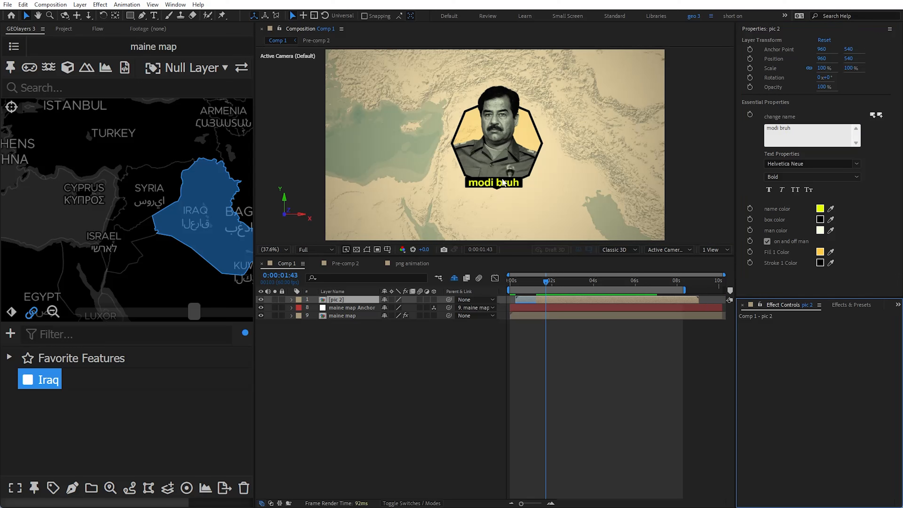
mouse_move(537, 280)
left_mouse_down()
mouse_move(515, 281)
mouse_move(540, 280)
left_mouse_up()
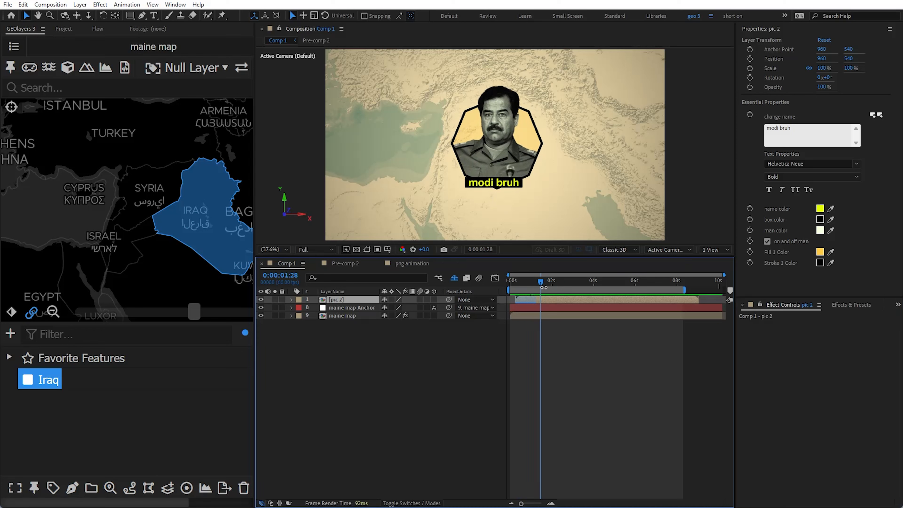
Set the name text's font to Imprint MT Shadow and move the current time to 0:00:02:12.
left_click(856, 163)
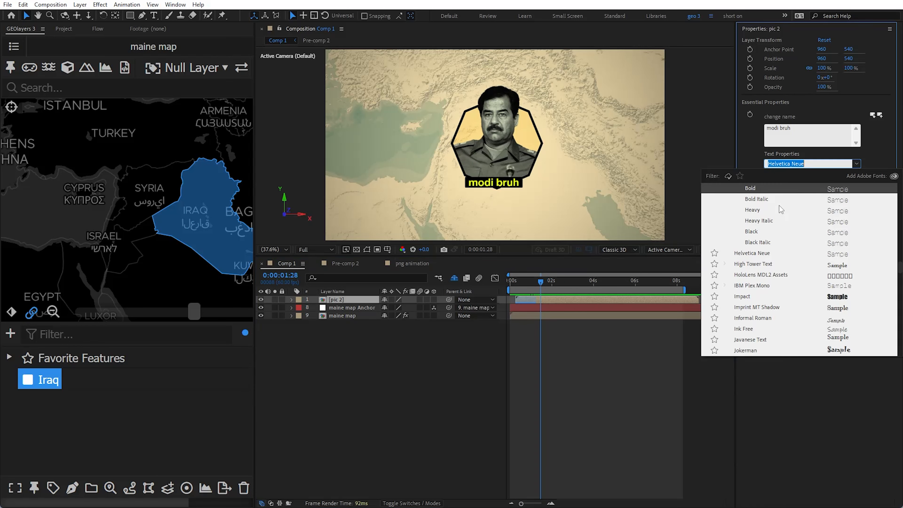
left_click(825, 294)
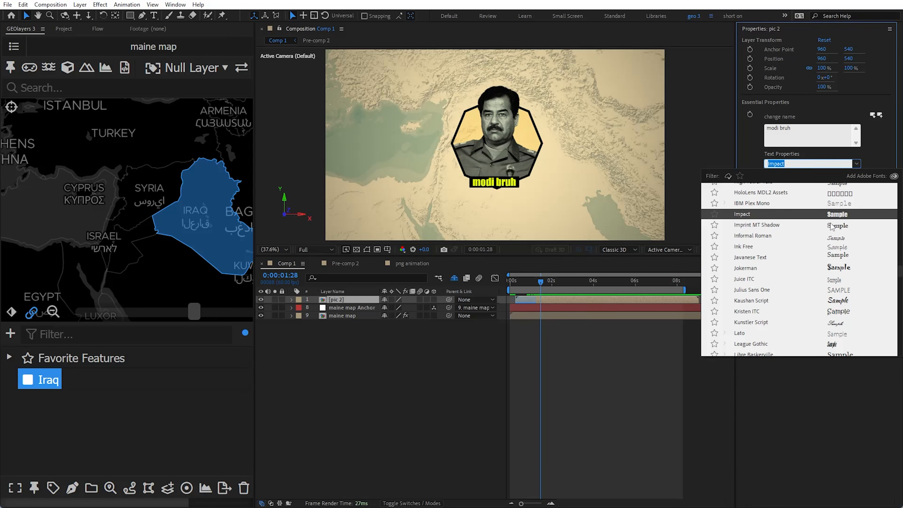
left_click(830, 226)
left_click(556, 281)
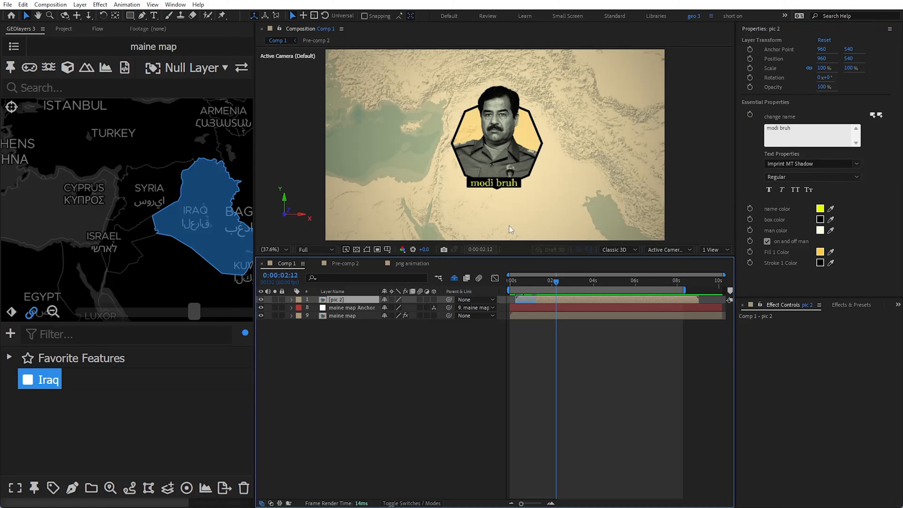
Set the pic 2 name color to FFFFFF and its box color to FF0000.
left_click(819, 209)
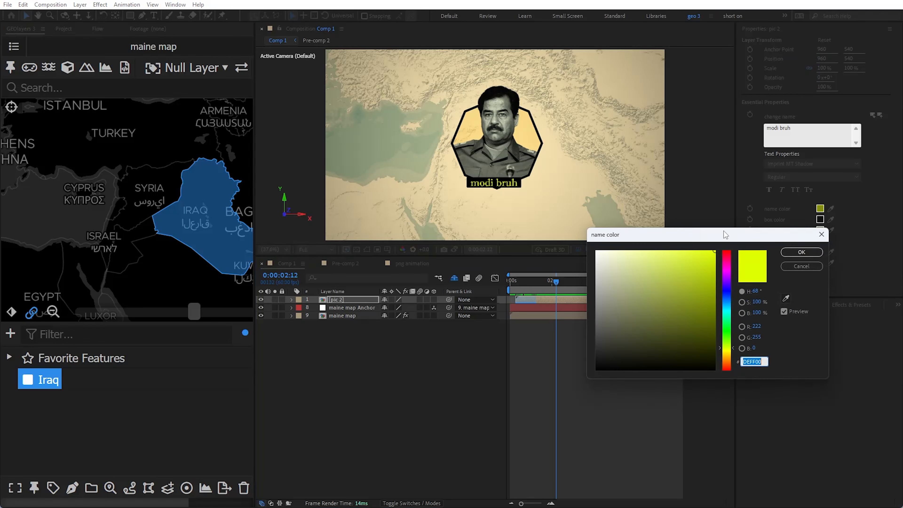
type("FFFFFF")
left_click(801, 252)
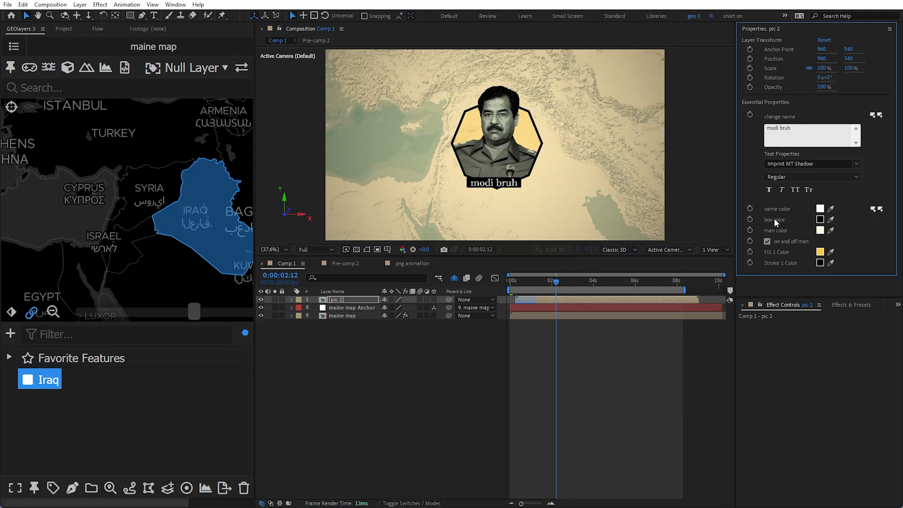
left_click(819, 220)
type("FF0000")
left_click(796, 252)
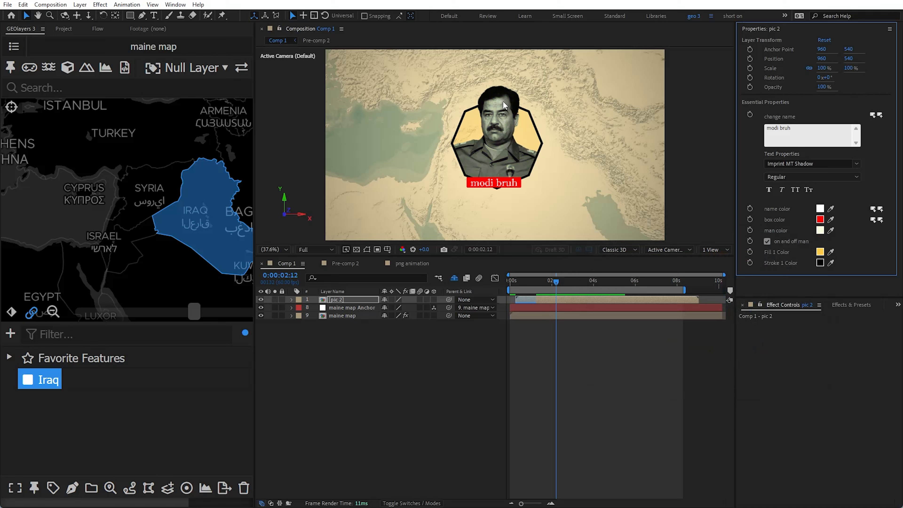
Try magenta FF00AE as the man color of the pic 2 graphic.
left_click(820, 230)
left_click(683, 269)
left_click(636, 250)
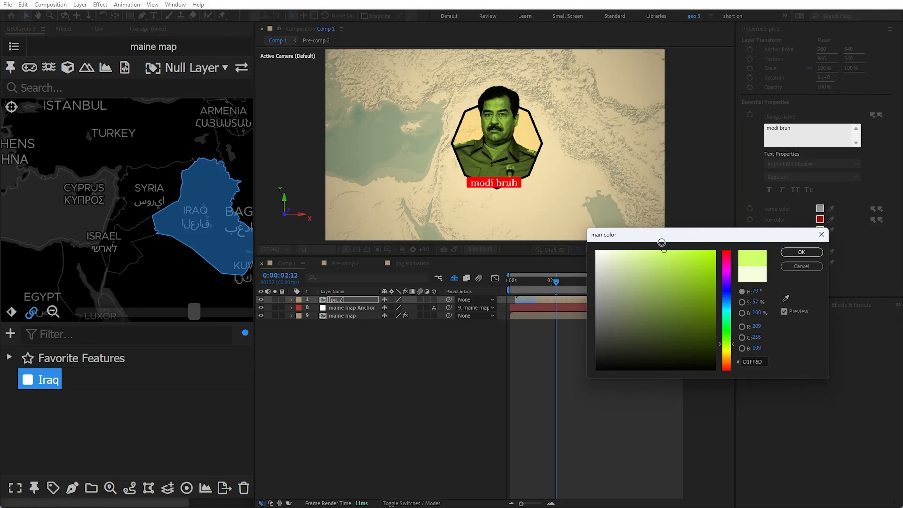
left_click(725, 263)
left_click(615, 251)
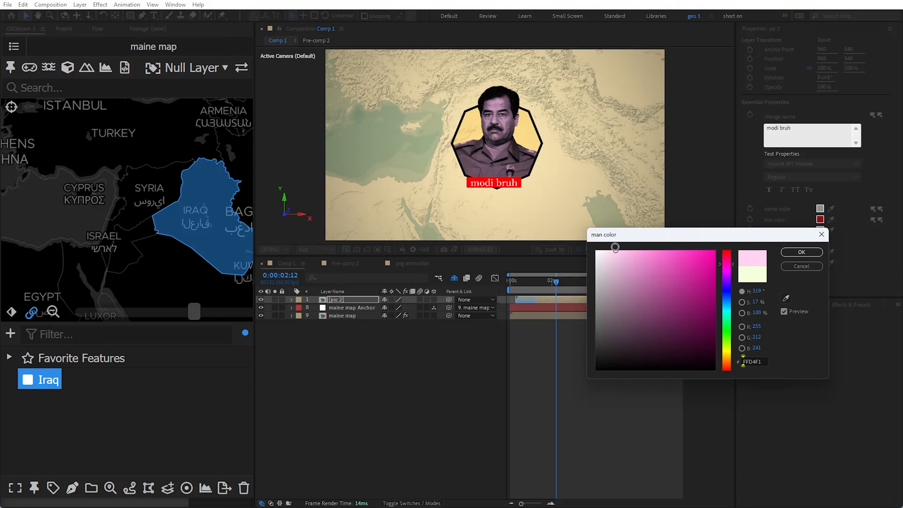
left_click(700, 268)
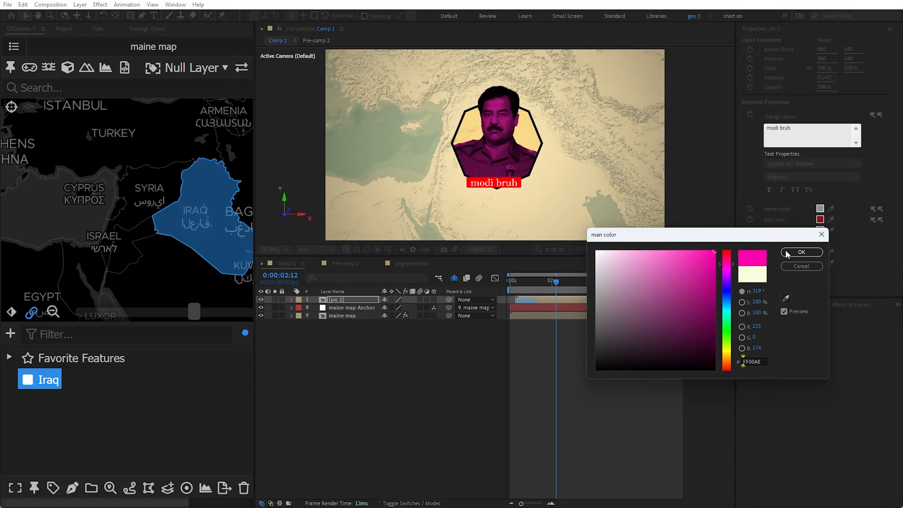
left_click(801, 251)
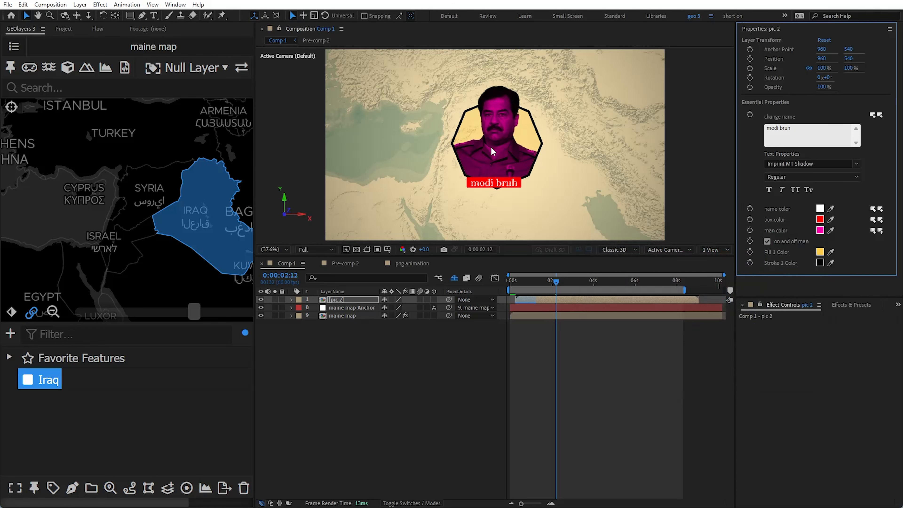
Compare the portrait with and without its tint by toggling the on and off man option.
left_click(766, 241)
left_click(767, 241)
left_click(767, 240)
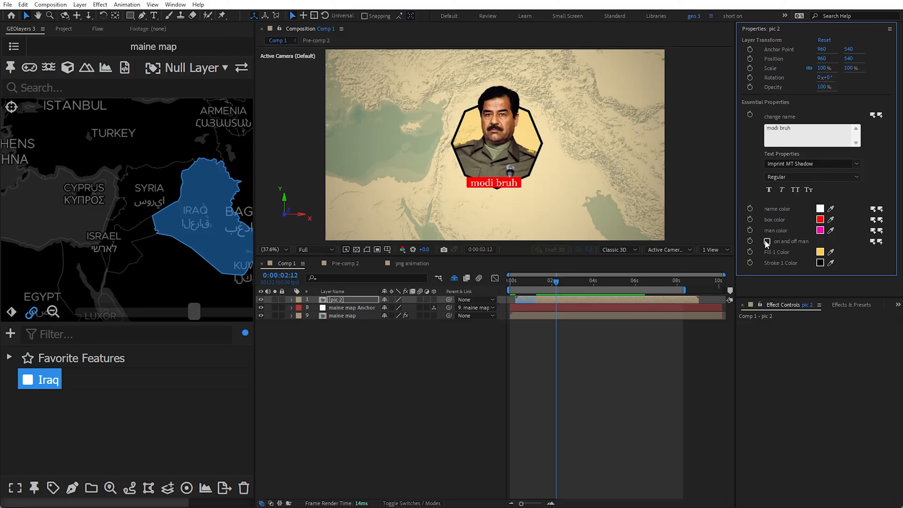
left_click(766, 241)
Change the man color to light pink and disable the on and off man option.
left_click(819, 230)
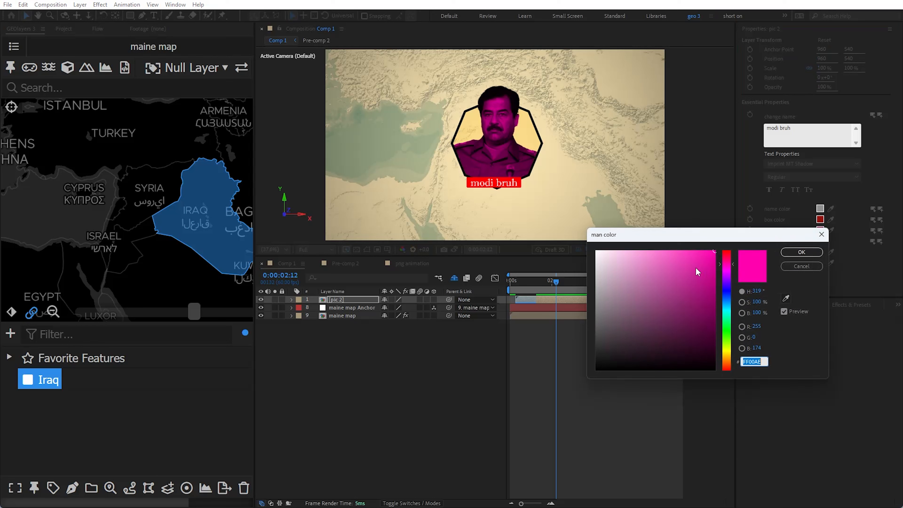
left_click_drag(696, 267, 612, 250)
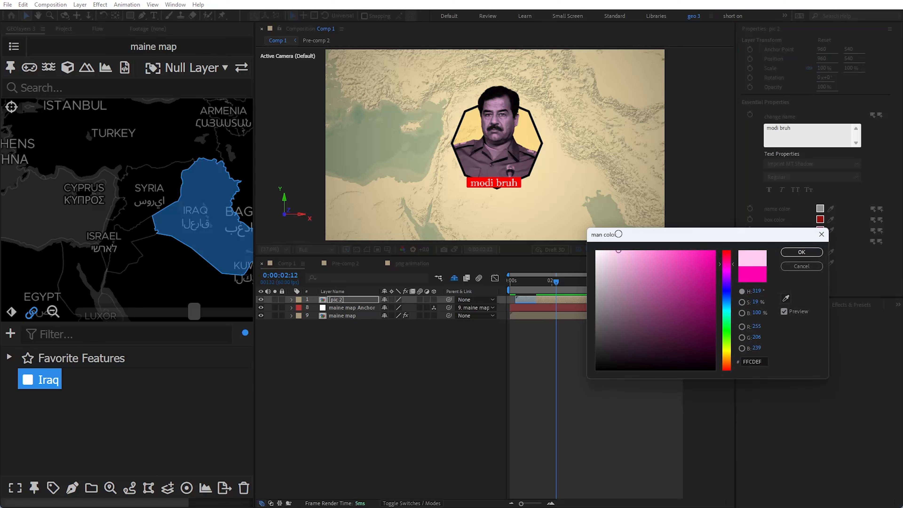
left_click(801, 252)
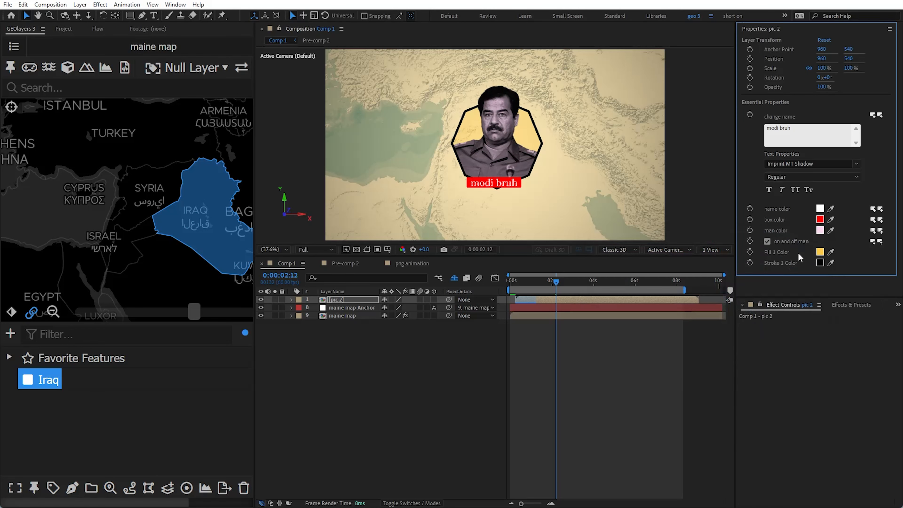
left_click(766, 241)
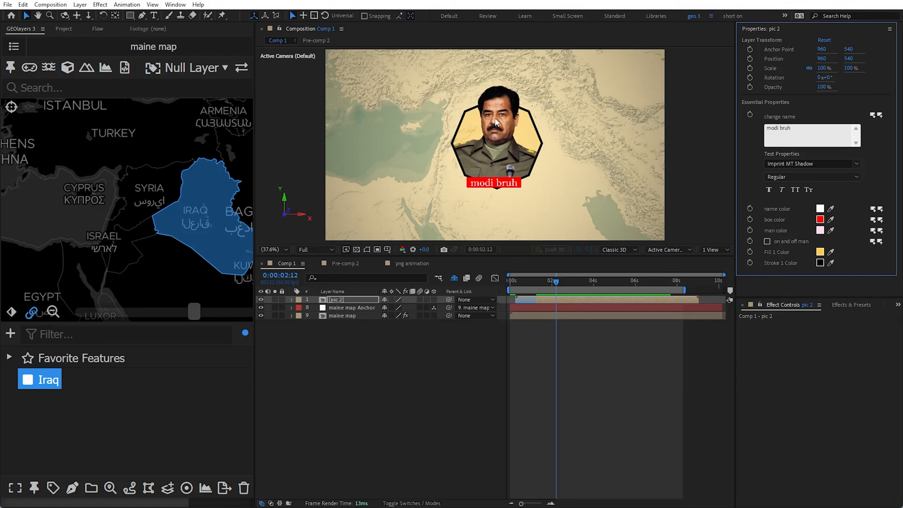
Set the Fill 1 Color of the pic 2 graphic to light pink FCA7FF.
left_click(818, 251)
left_click(653, 276)
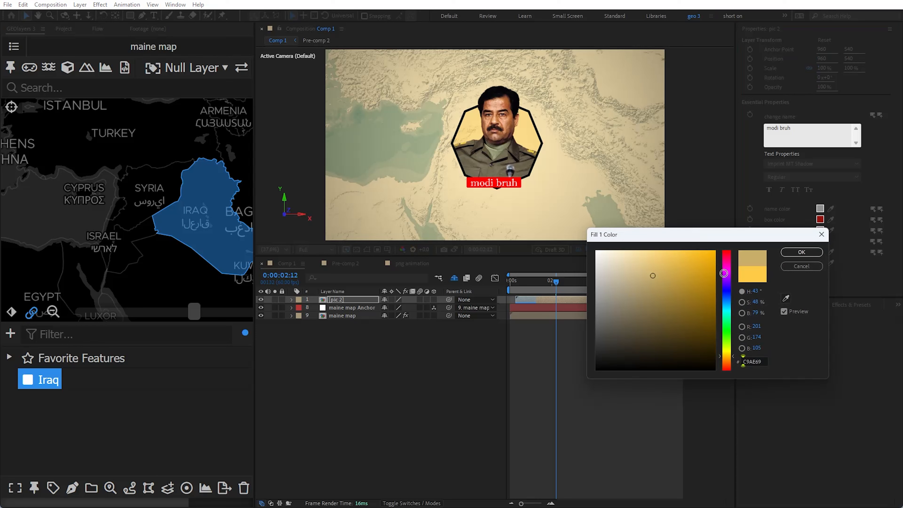
left_click(726, 271)
left_click(636, 250)
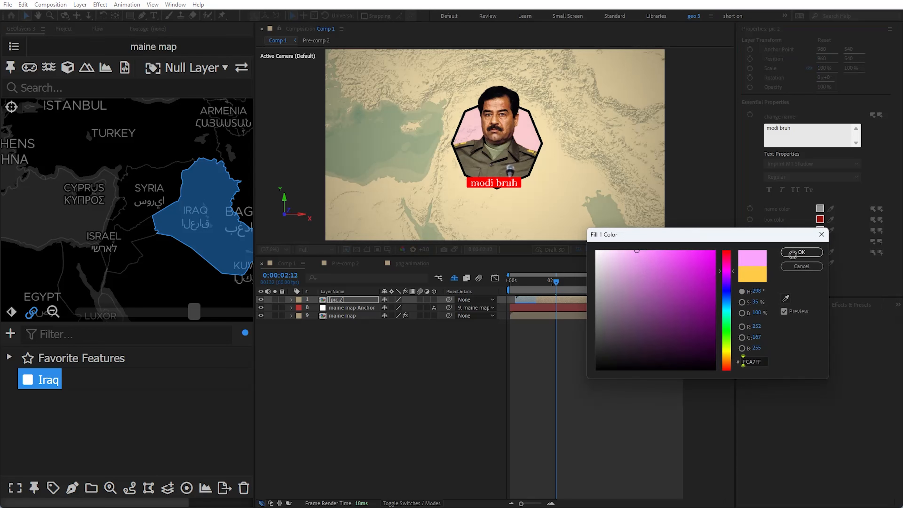
left_click(796, 252)
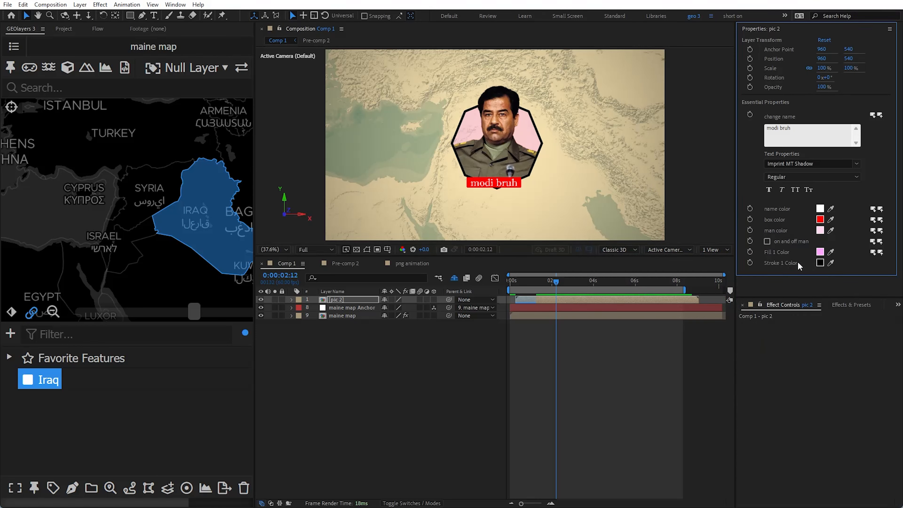
Set the Stroke 1 Color of the pic 2 graphic to bright blue.
left_click(820, 262)
left_click_drag(687, 292, 569, 209)
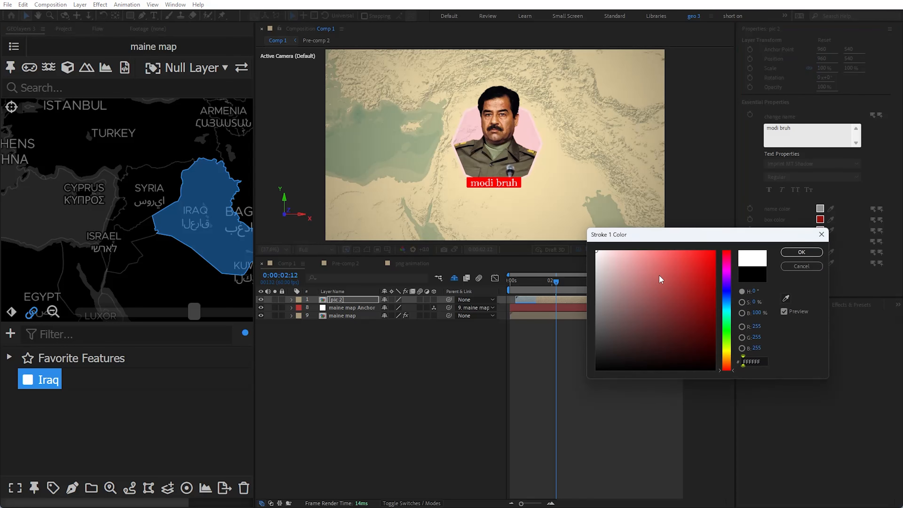
left_click_drag(658, 274, 730, 228)
left_click(726, 296)
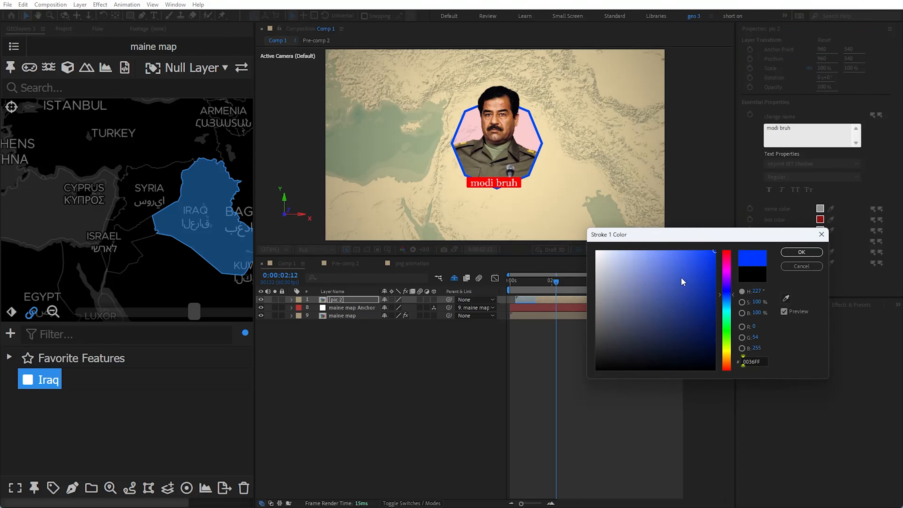
left_click(816, 251)
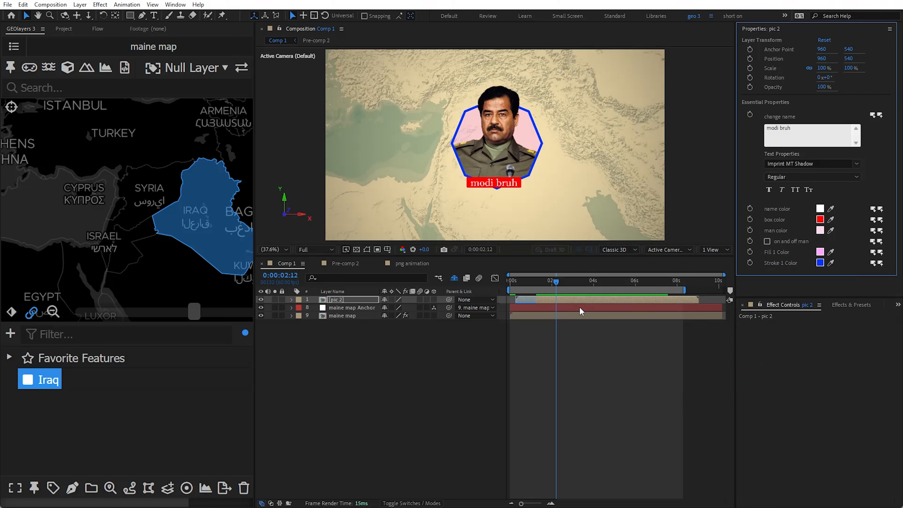
Open the pic 2 precomp, move its current time to 0:00:02:28, and close the png animation composition.
left_click_drag(553, 281, 545, 298)
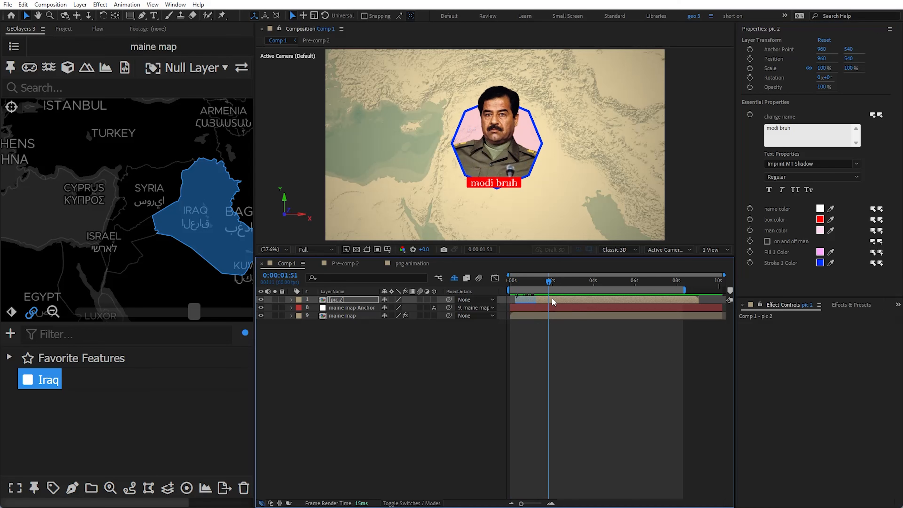
double_click(552, 301)
left_click_drag(589, 279, 620, 281)
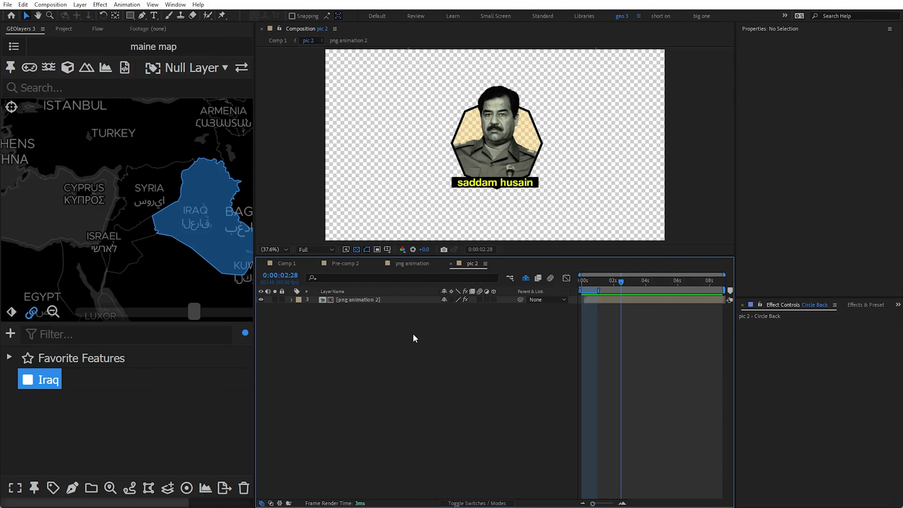
middle_click(416, 268)
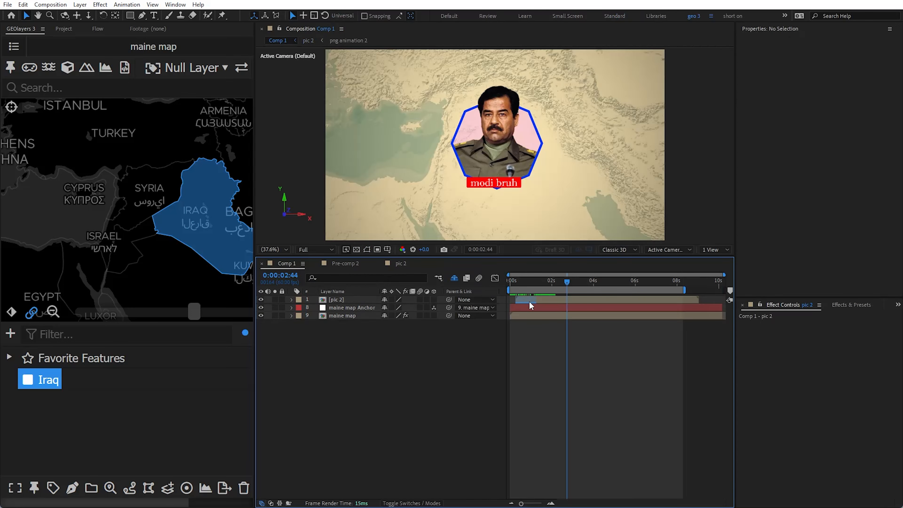
Open the png animation 2 precomp inside pic 2 and move its current time to 0;02;42;00.
left_click(550, 299)
double_click(550, 299)
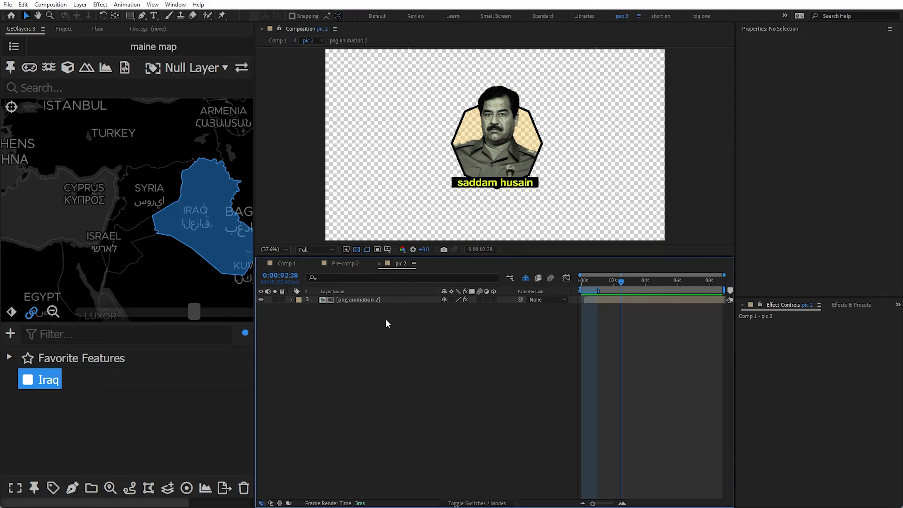
left_click(372, 301)
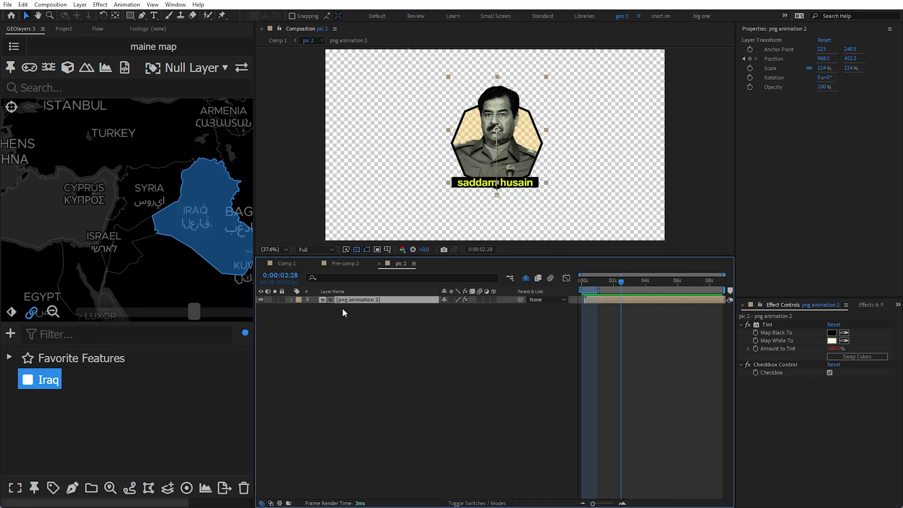
double_click(388, 299)
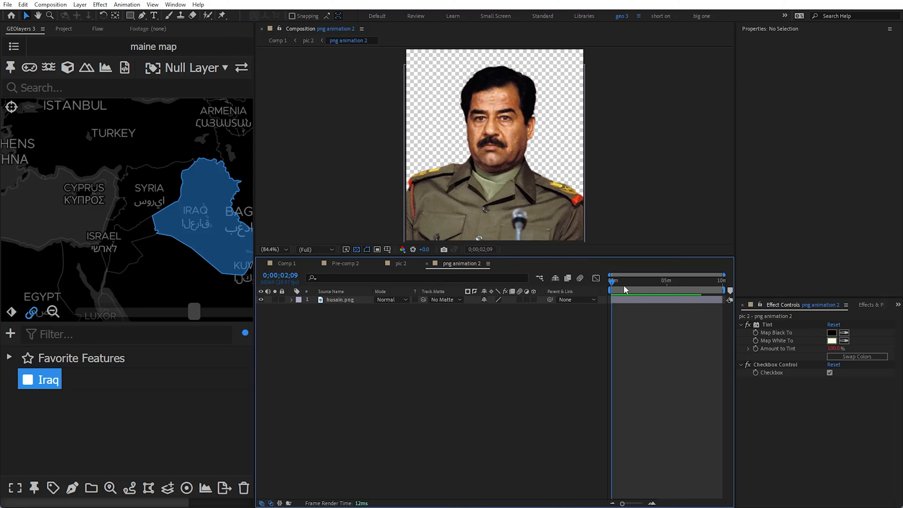
mouse_move(623, 286)
left_mouse_down()
mouse_move(665, 289)
mouse_move(640, 291)
left_mouse_up()
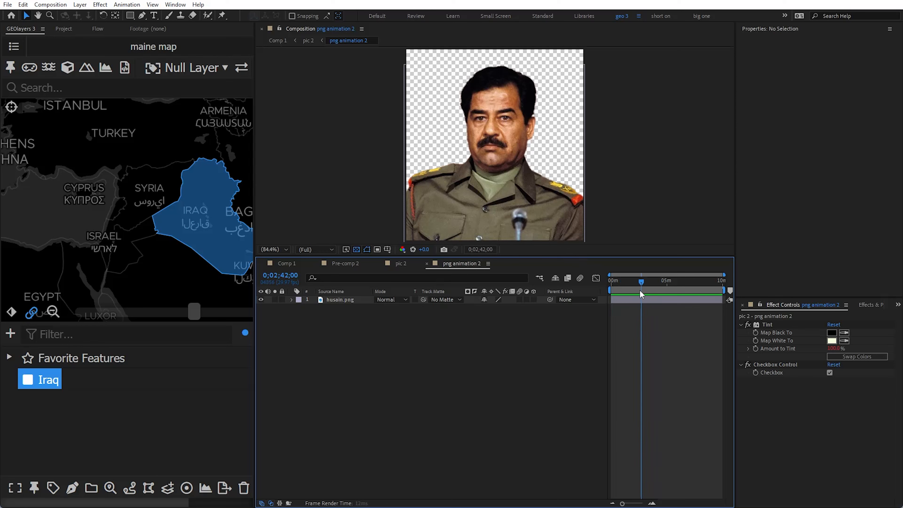
Check the husain.png layer by toggling its visibility off and on.
left_click(260, 300)
left_click(260, 300)
left_click(261, 300)
left_click(261, 300)
Import modi.png into the project and place it above husain.png in the png animation 2 composition.
left_click(64, 30)
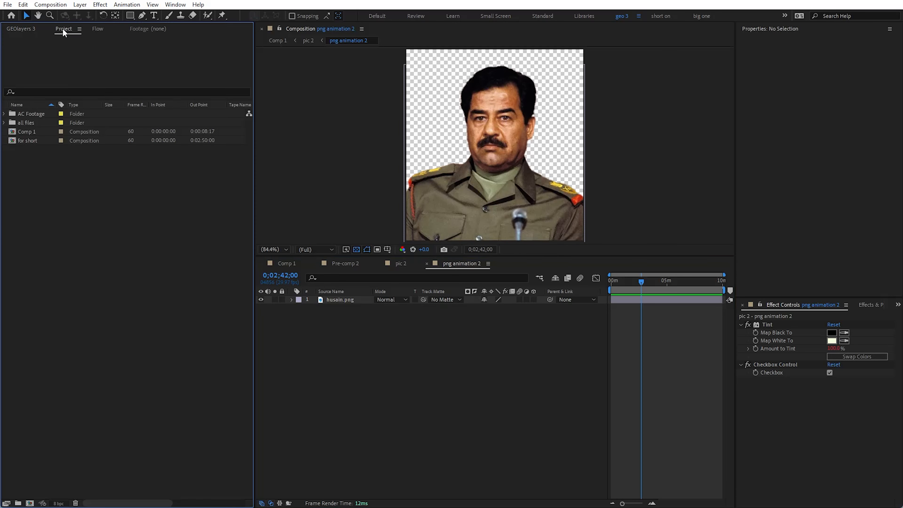
double_click(59, 192)
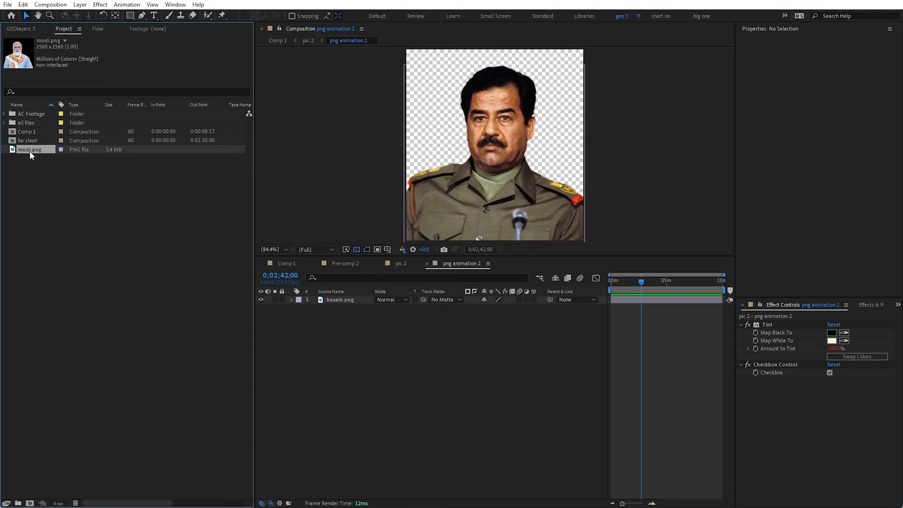
left_click(33, 173)
left_click_drag(29, 151, 313, 299)
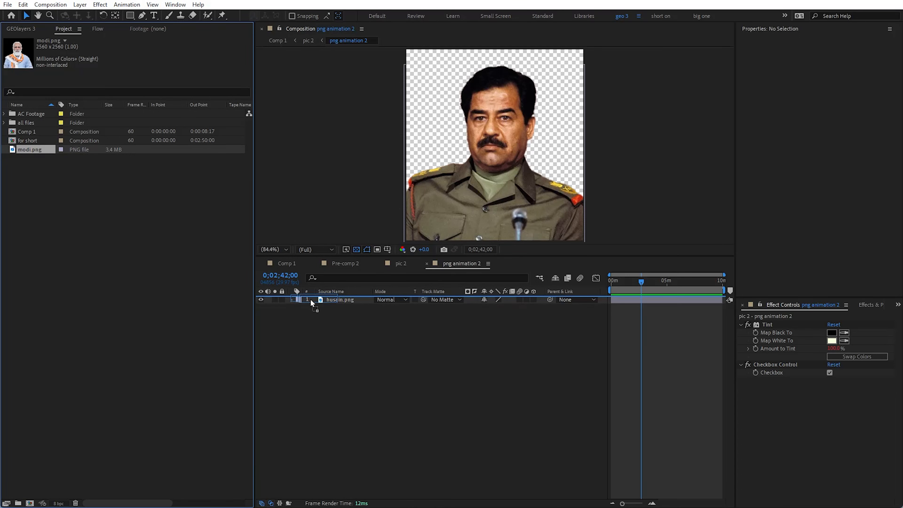
Scale the modi.png layer down to 20% in the png animation 2 composition.
left_click(274, 249)
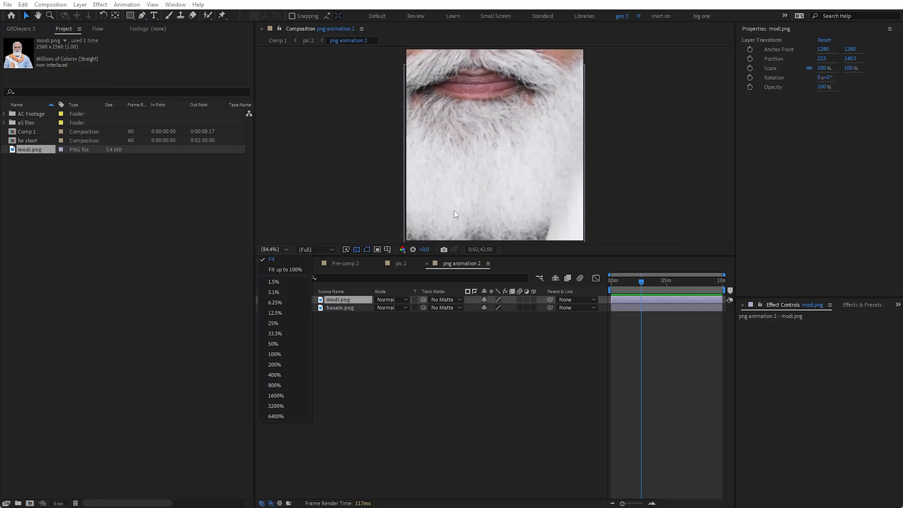
left_click(274, 351)
key("v")
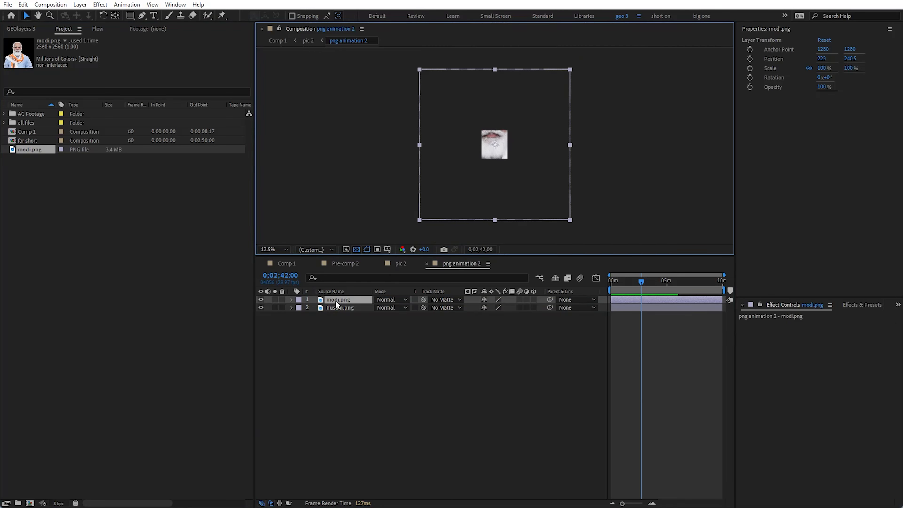
key("s")
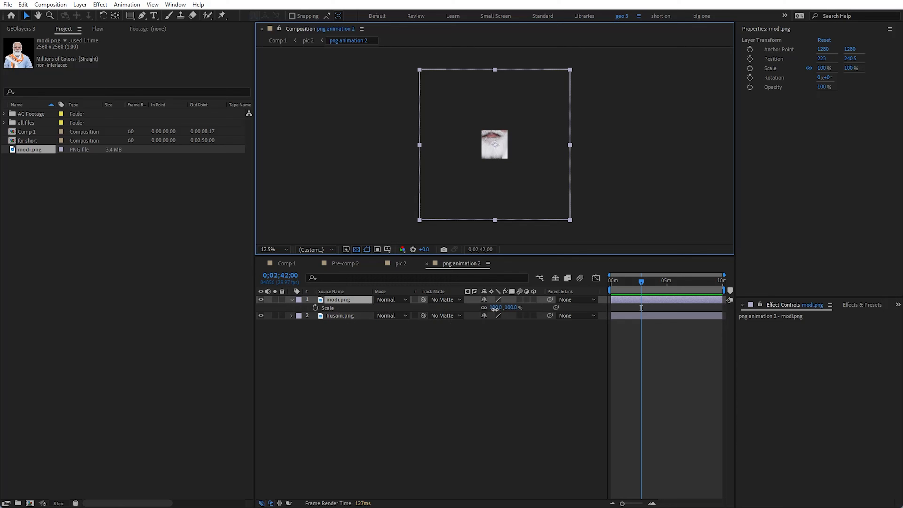
left_click_drag(494, 308, 456, 310)
left_click(272, 249)
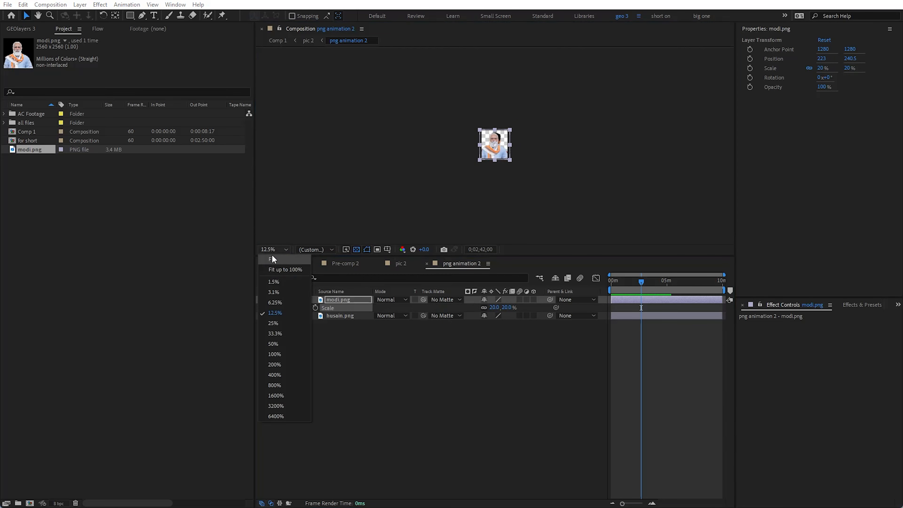
left_click(272, 258)
Position modi.png over the husain.png portrait at about 234.8, 229.8 and reduce its scale to 19%.
mouse_move(470, 187)
left_mouse_down()
mouse_move(482, 185)
mouse_move(475, 184)
left_mouse_up()
key("h")
left_click_drag(465, 117, 446, 137)
key("v")
left_click_drag(494, 308, 487, 307)
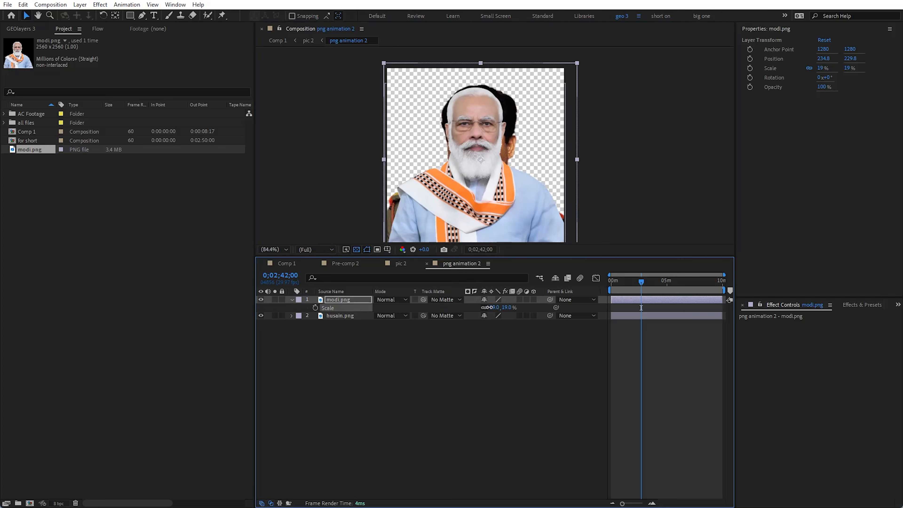
left_click(291, 340)
Hide the husain.png layer and save the project.
left_click(338, 316)
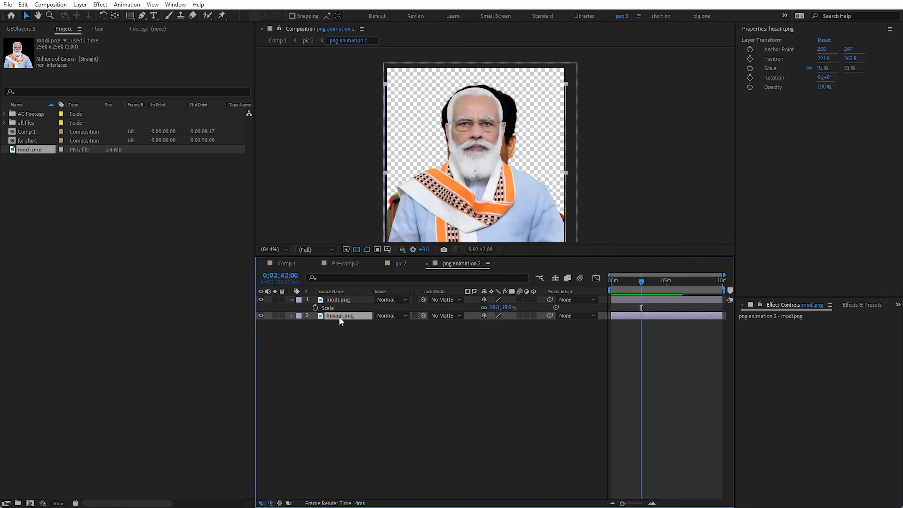
left_click(261, 315)
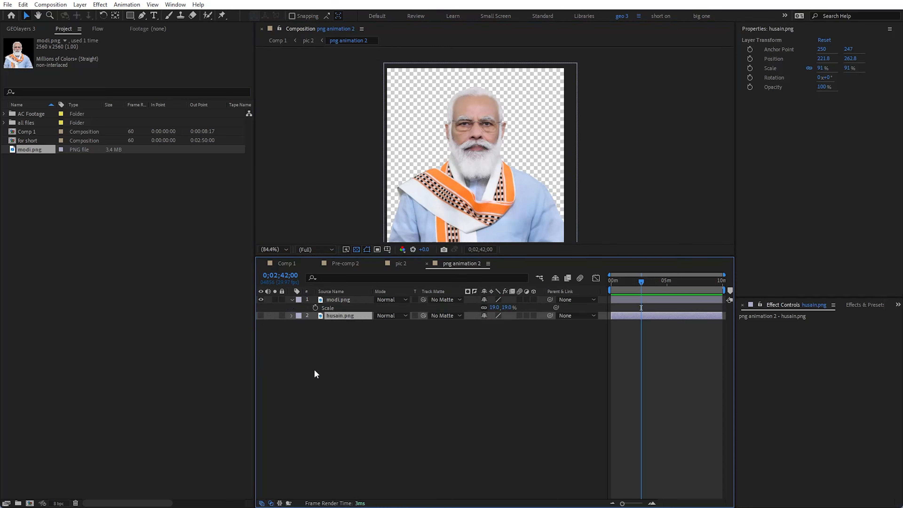
left_click(314, 369)
left_click(291, 270)
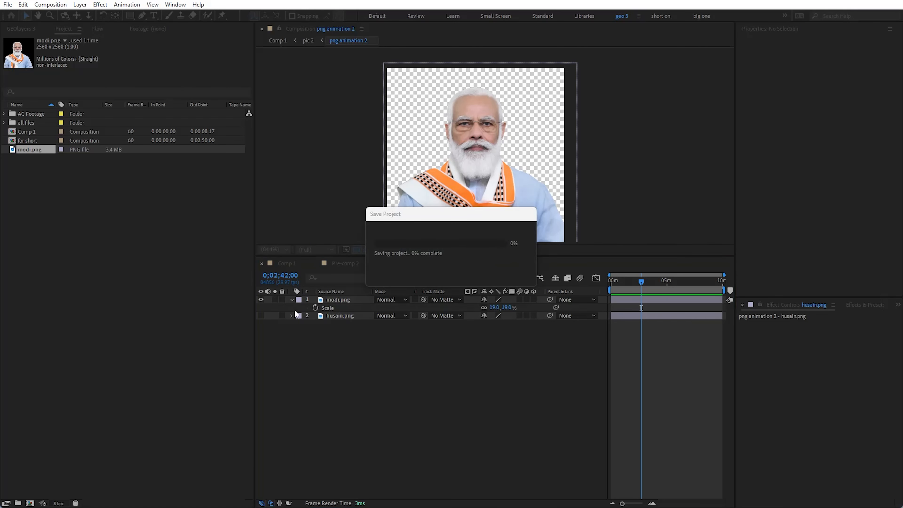
key("Escape")
Return to Comp 1 and preview the portrait graphic's opening animation on the map.
left_click(286, 264)
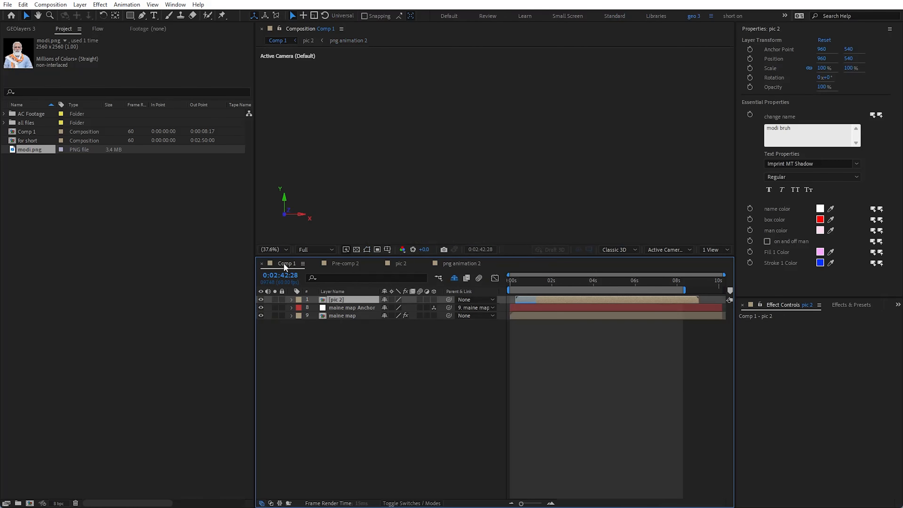
left_click(540, 377)
left_click(525, 295)
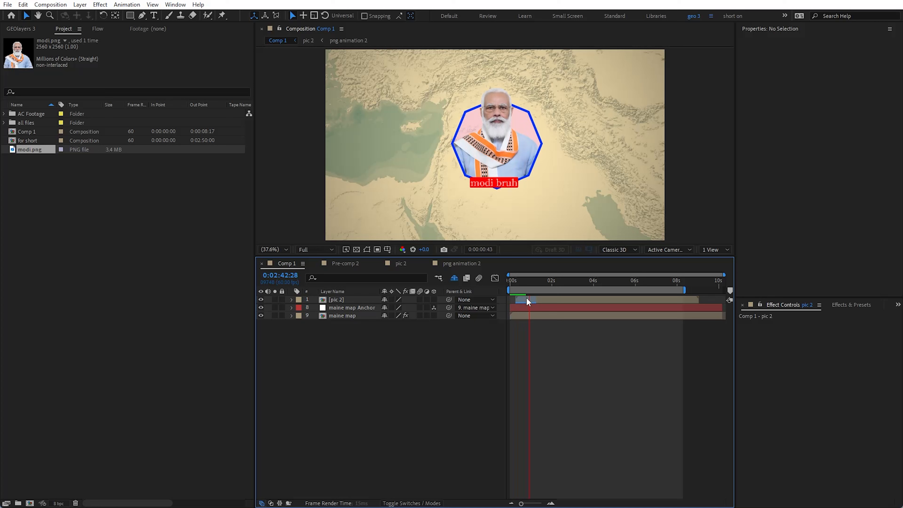
left_click(544, 288)
left_click_drag(542, 280, 512, 280)
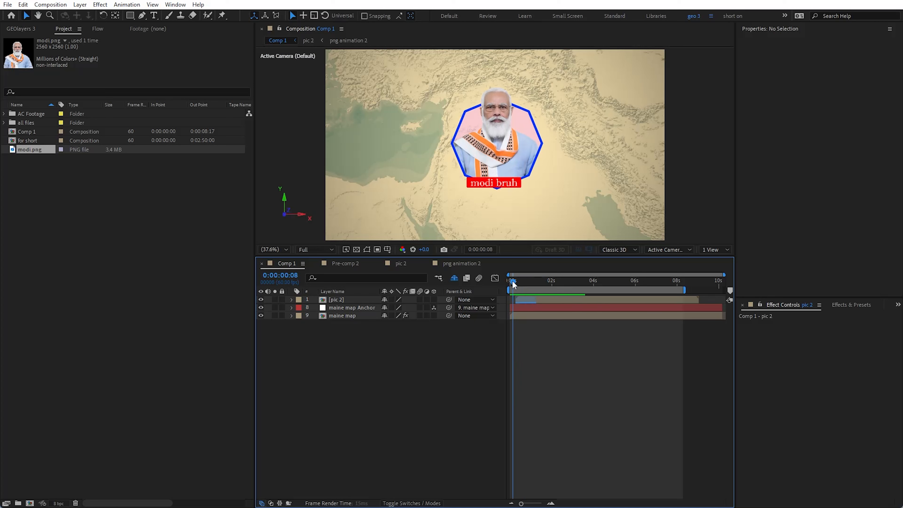
left_click(537, 293)
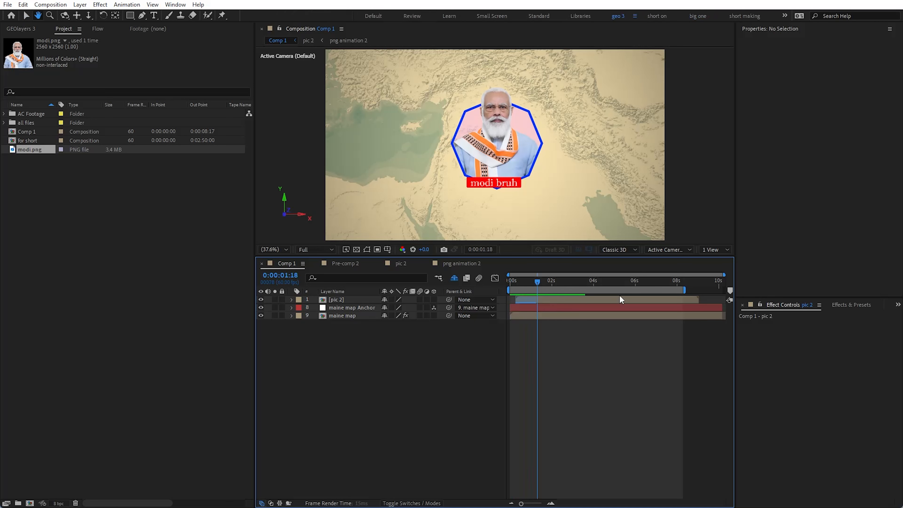
Trim the end of the pic 2 layer to shortly before the 5-second mark and check the playback.
left_click(695, 301)
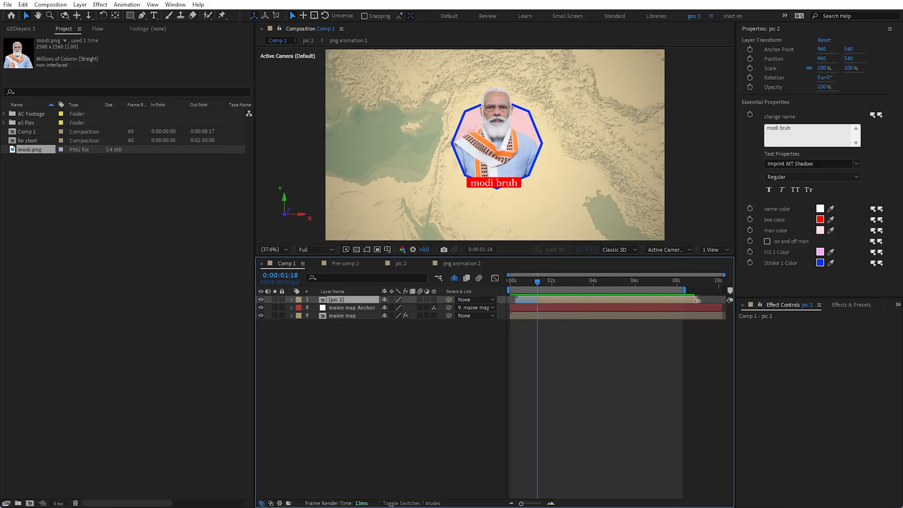
left_click_drag(697, 300, 607, 304)
key("space")
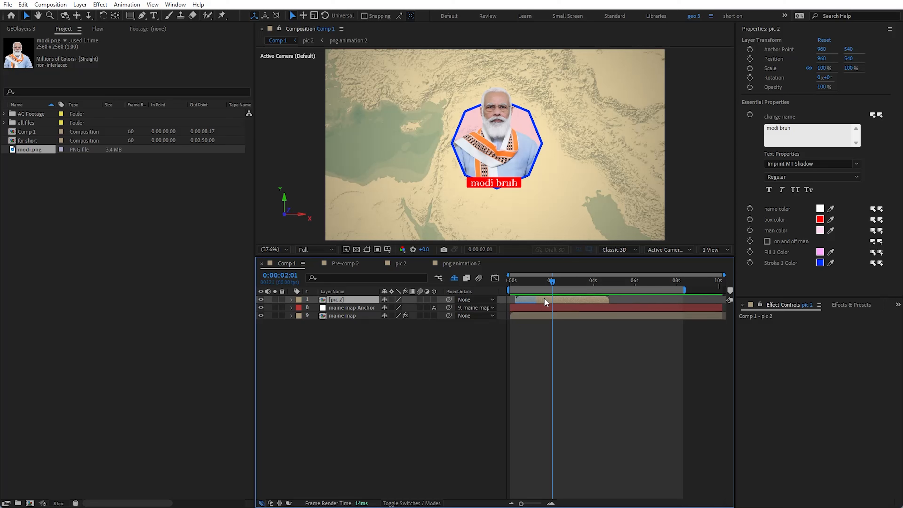
left_click_drag(554, 282, 602, 290)
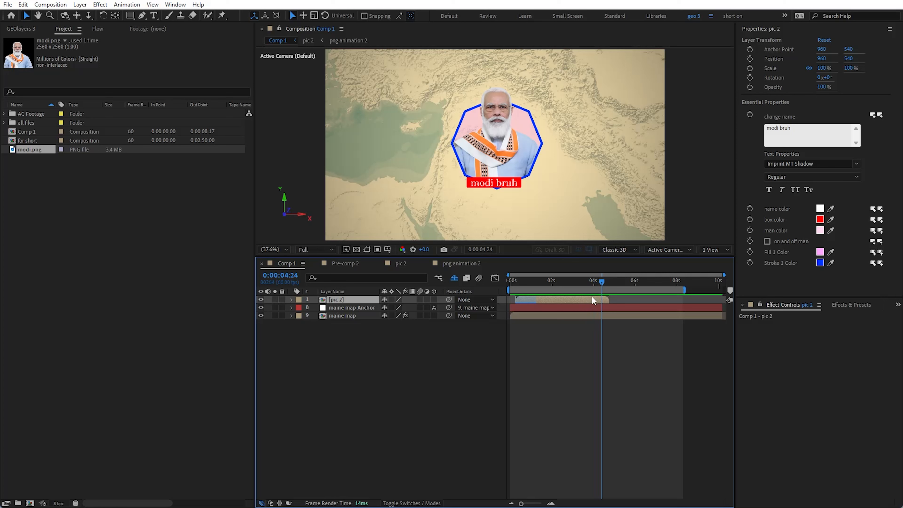
Find the flickering presets and apply Flickering Opacity - at layer out to the pic 2 layer.
left_click(844, 305)
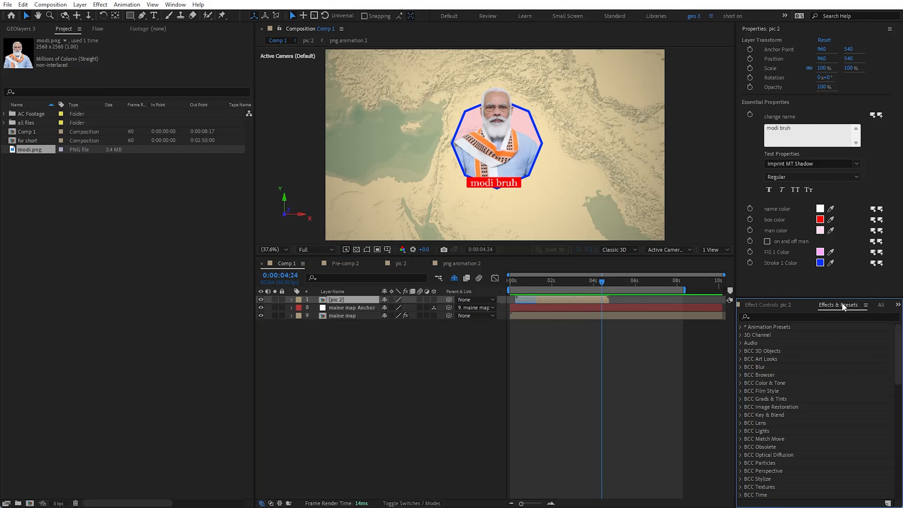
left_click(776, 316)
type("flickering")
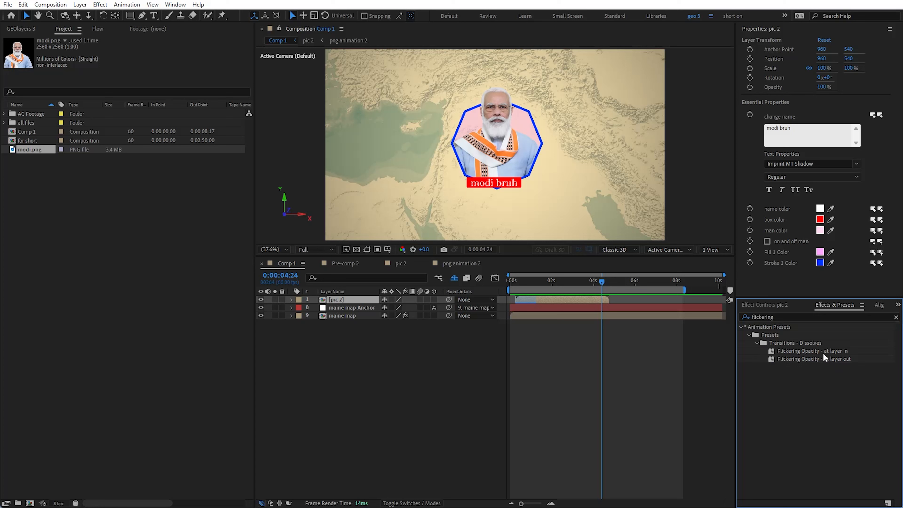
left_click(823, 360)
left_click(822, 368)
left_click_drag(604, 279, 595, 296)
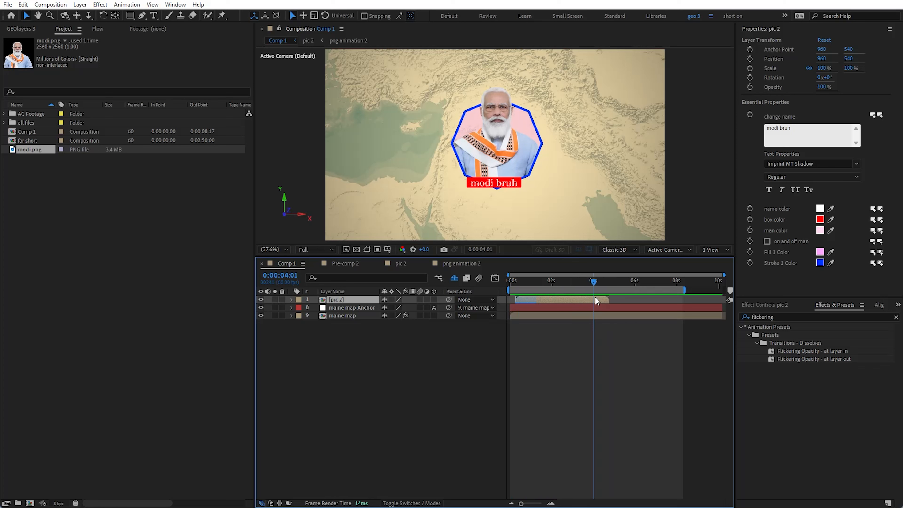
left_click(822, 383)
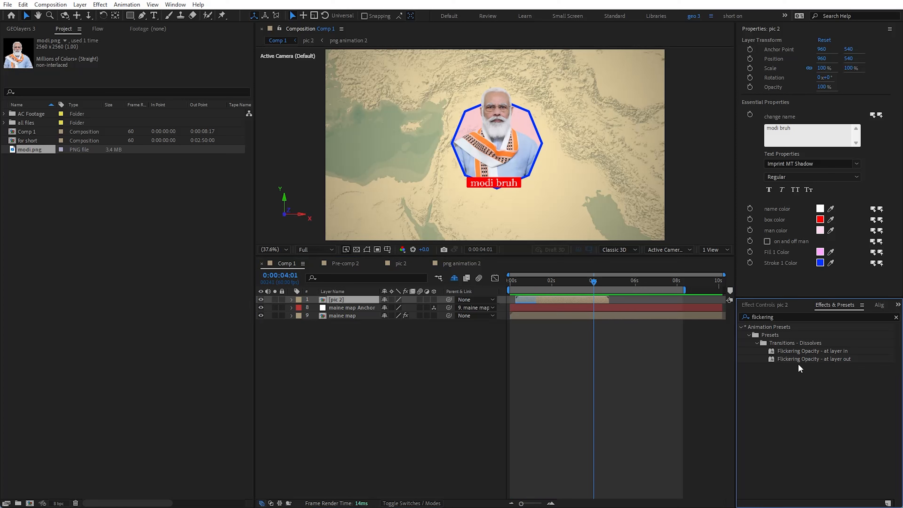
left_click_drag(802, 358, 614, 290)
Preview the pic 2 layer's animation in Comp 1 with the flickering preset applied.
left_click(530, 336)
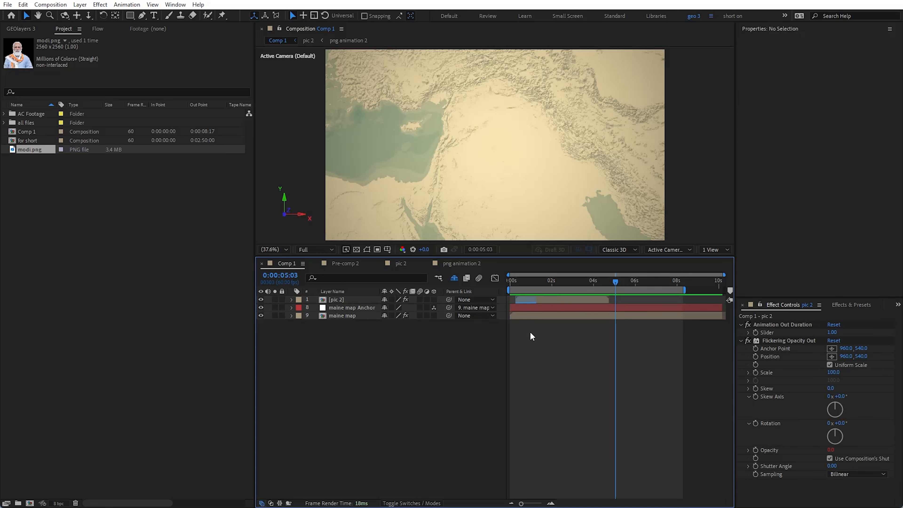
left_click(530, 299)
left_click_drag(512, 283, 558, 283)
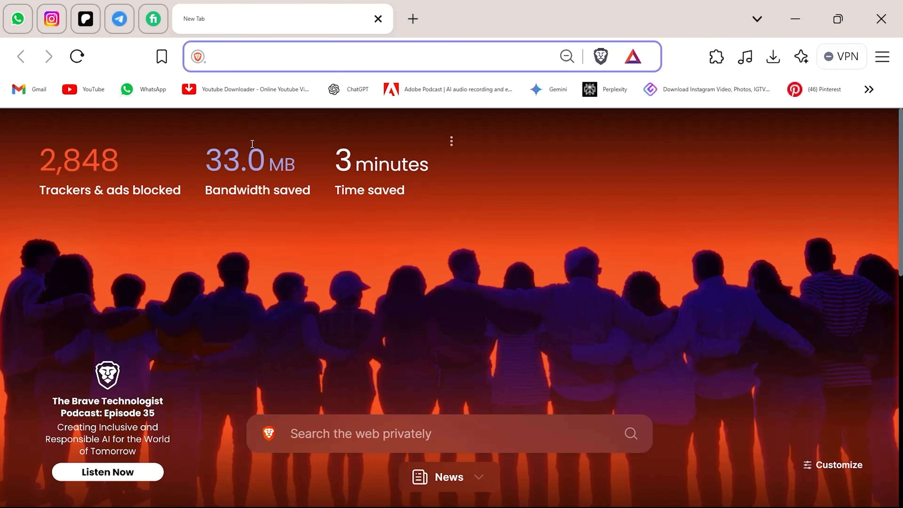
In the Brave browser, open misterhorse.com/premiere-composer and download Premiere Composer for Windows.
type("misterhorse.com/premiere-composer")
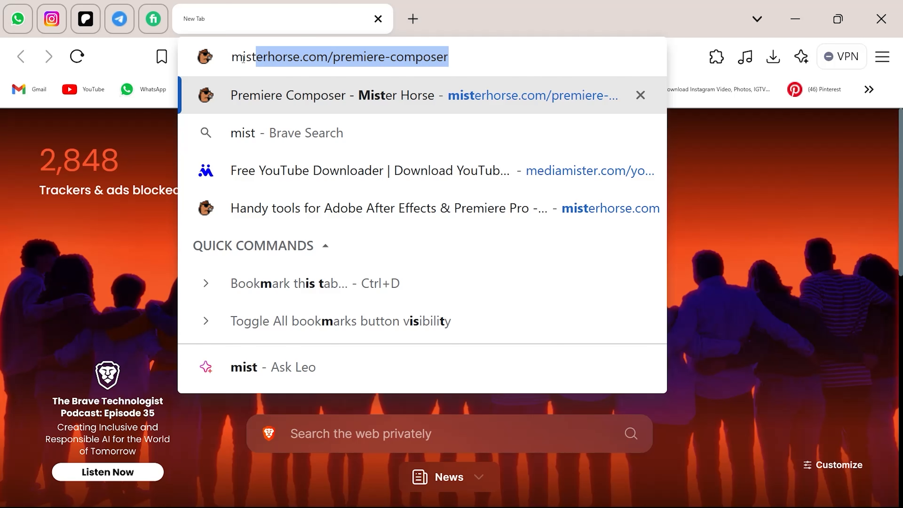
key("Return")
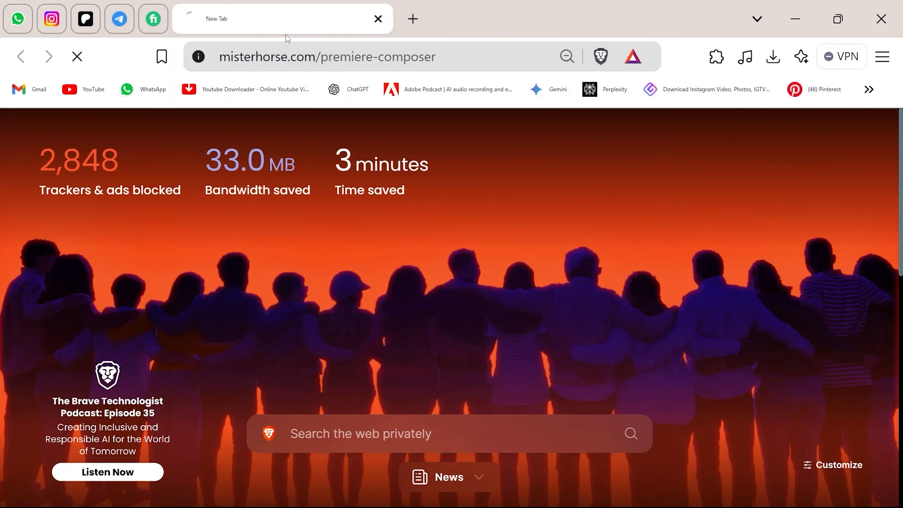
scroll(397, 371, "down", 3)
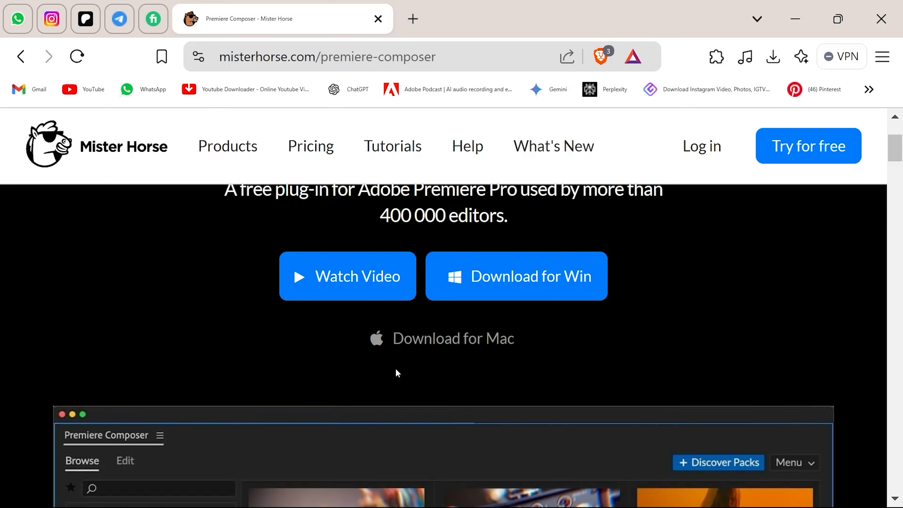
left_click(496, 286)
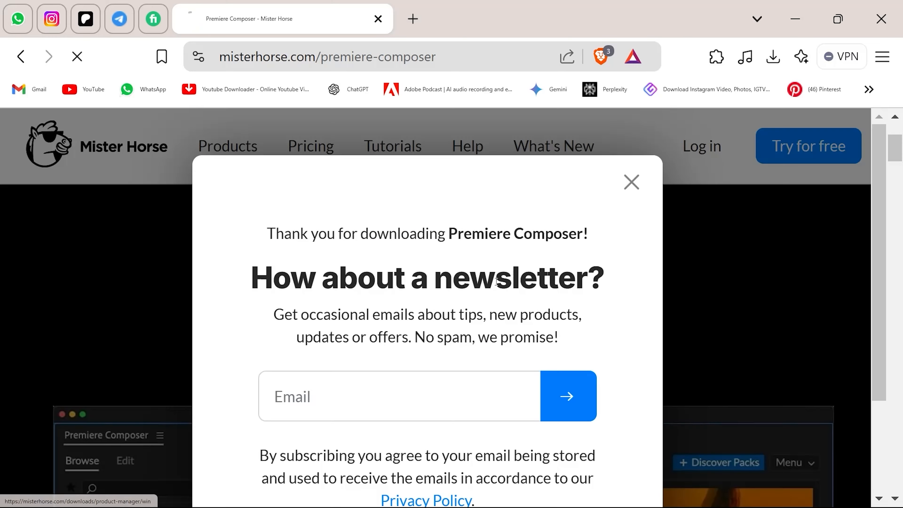
key("Return")
left_click(482, 259)
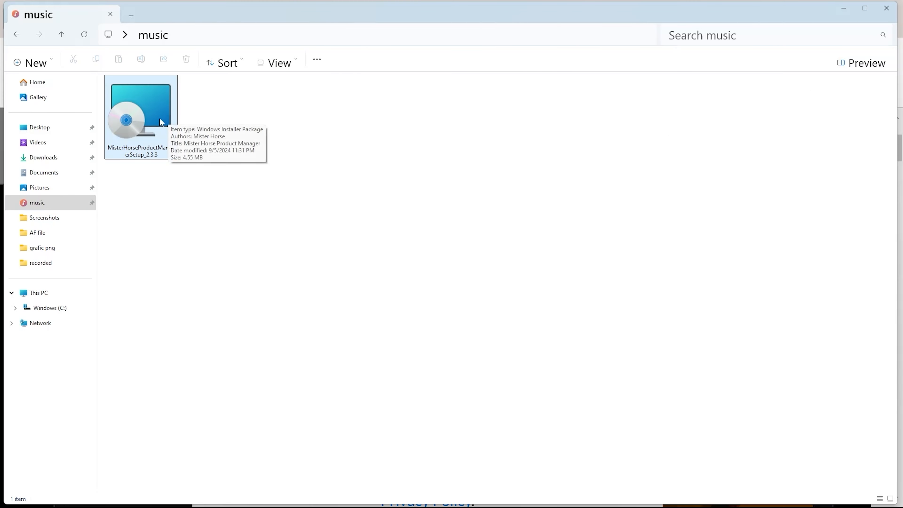
Run MisterHorseProductManagerSetup_2.3.3, install it for Just me in the default folder, and close the product manager's welcome window.
double_click(144, 106)
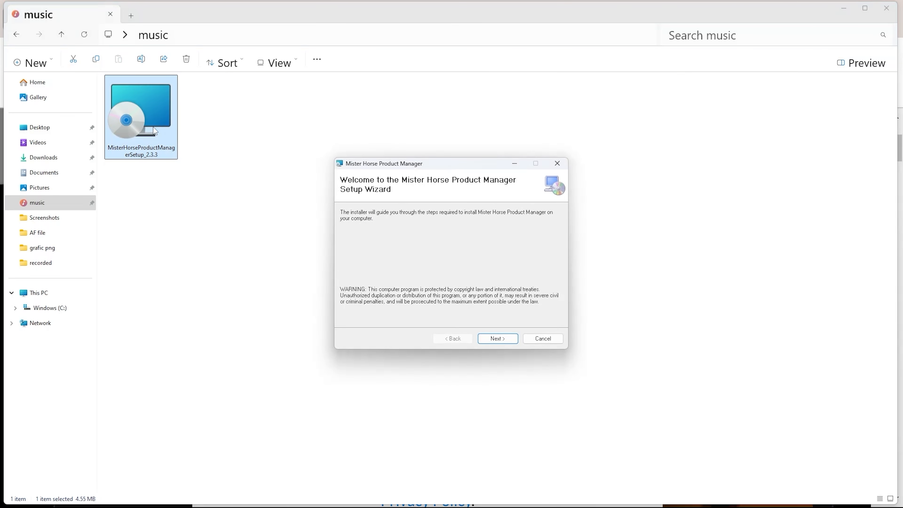
left_click(500, 340)
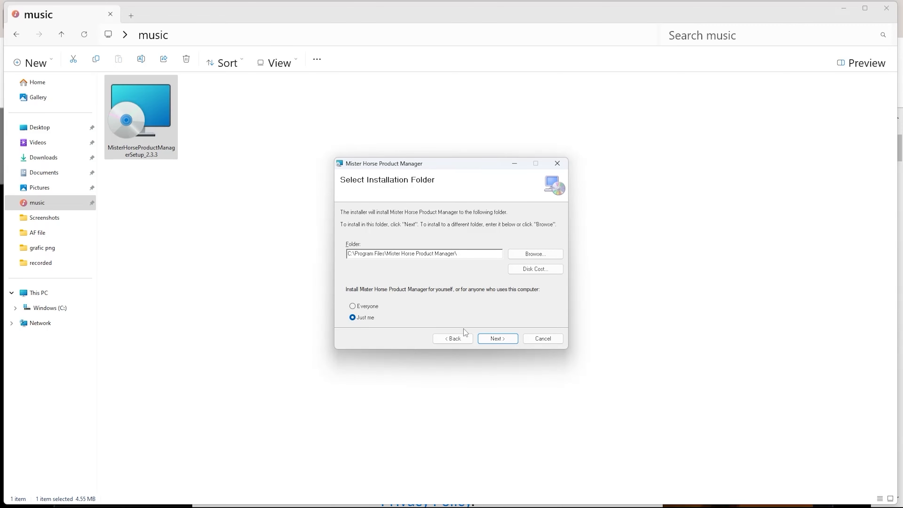
left_click(494, 341)
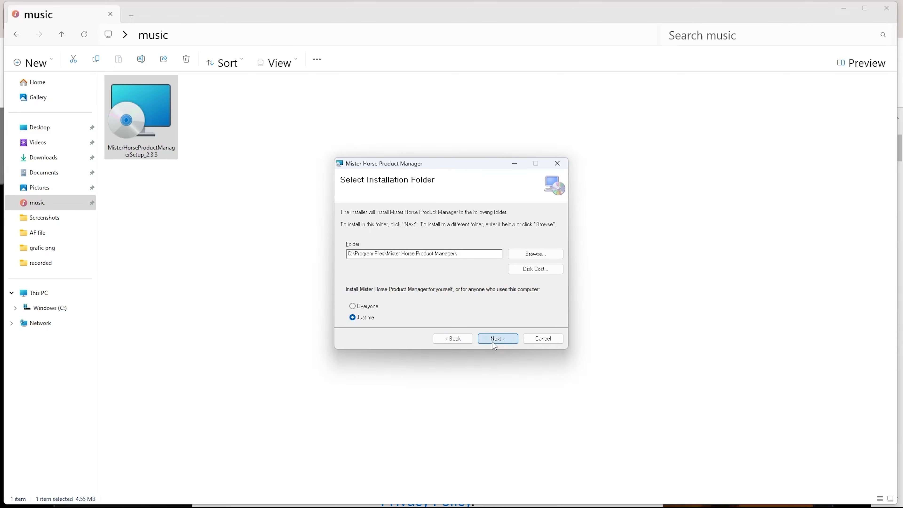
left_click(496, 341)
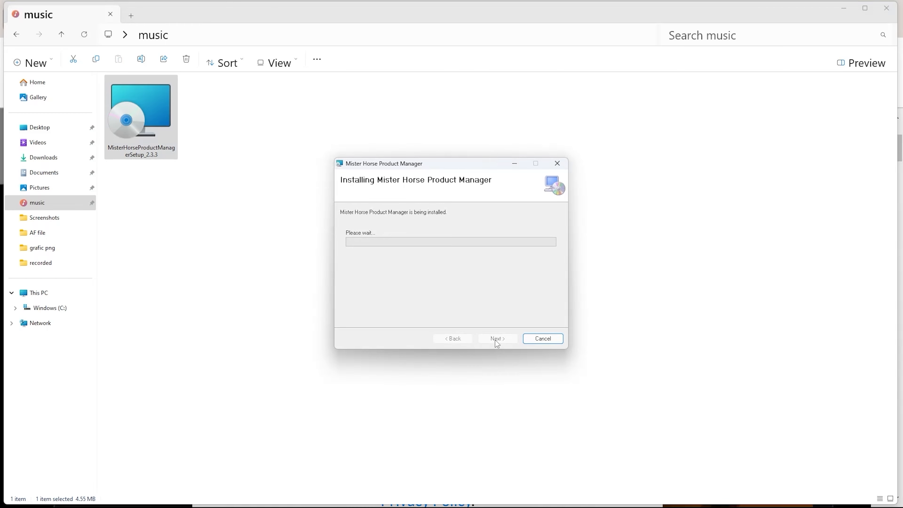
left_click(500, 339)
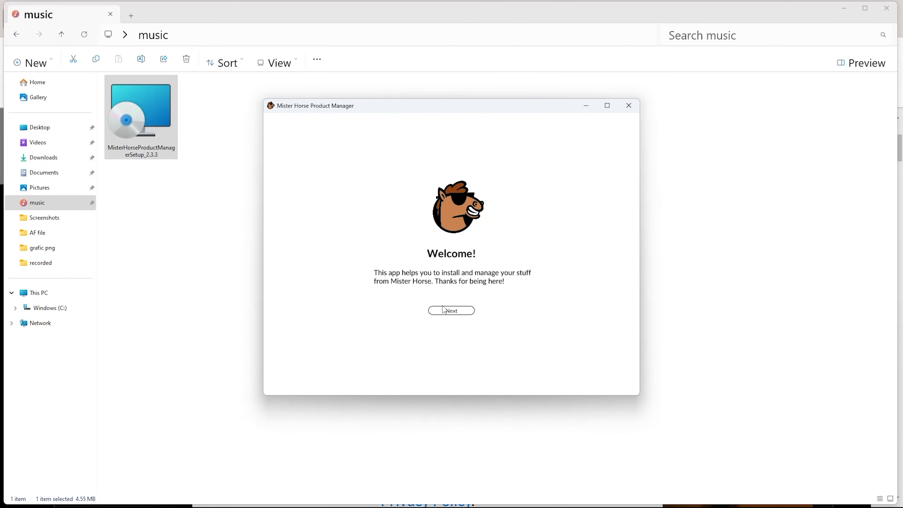
left_click(442, 311)
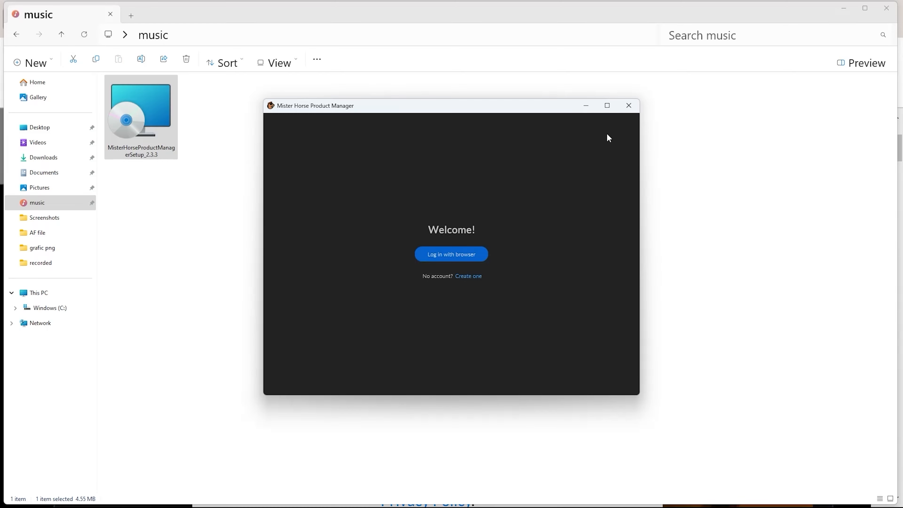
left_click(627, 113)
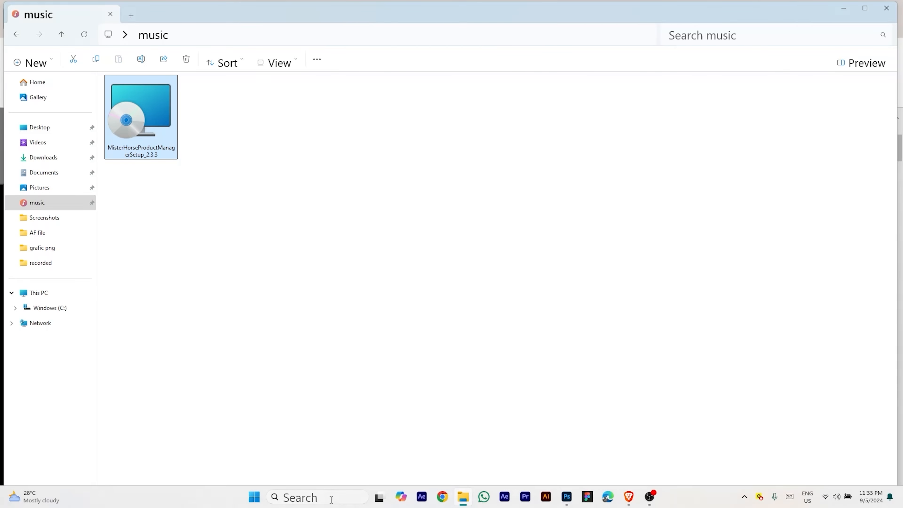
Launch Mister Horse Product Manager through a Windows search for "mist" and start its browser login.
left_click(259, 500)
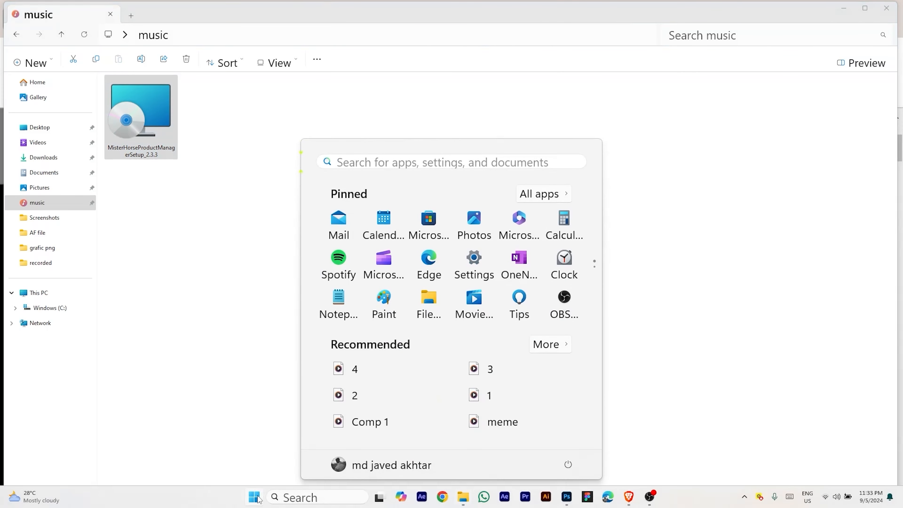
type("mist")
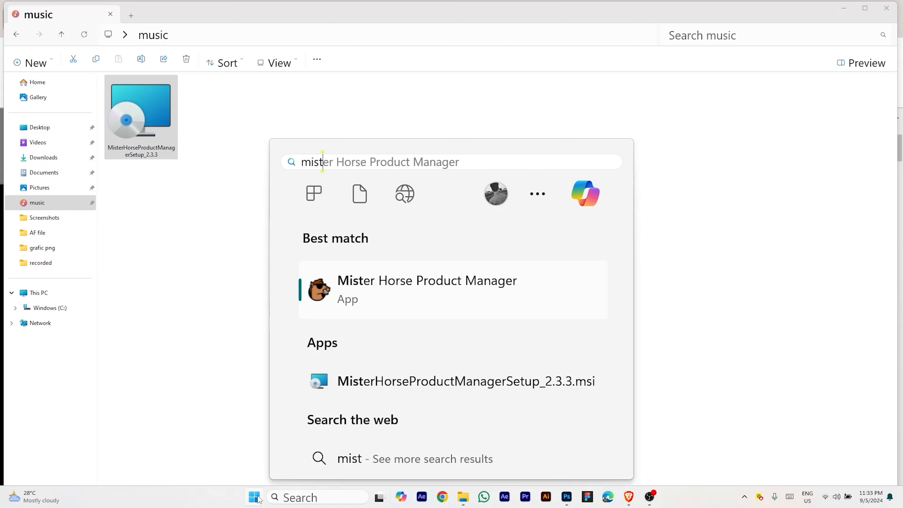
left_click(391, 290)
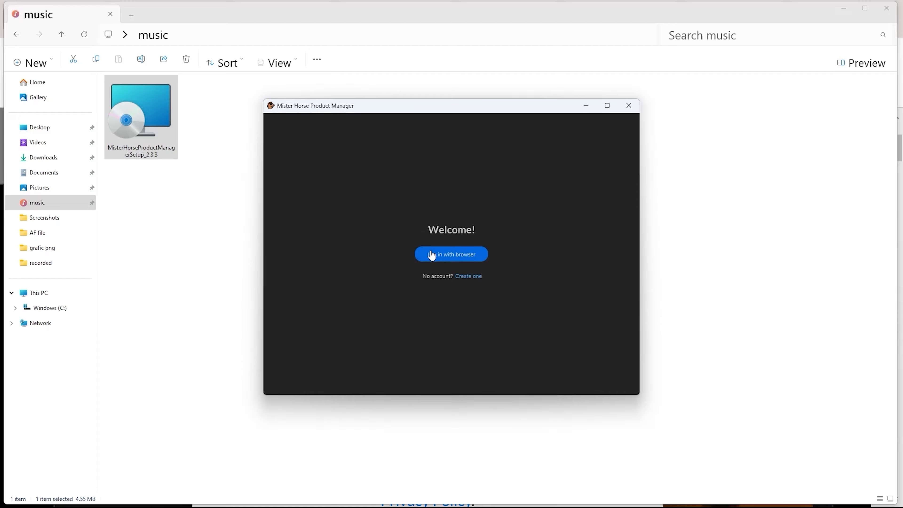
left_click(449, 256)
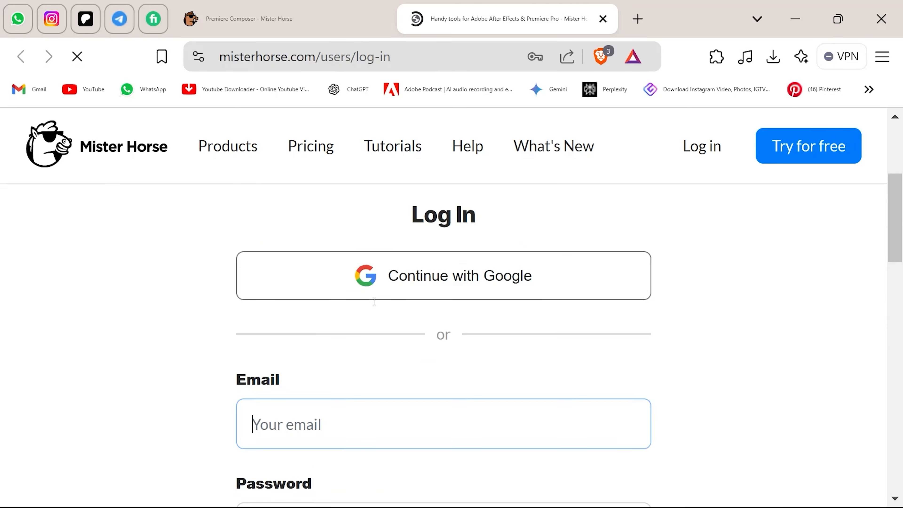
Log in to Mister Horse with the Google account and allow the site to open Mister Horse Product Manager.
key("ctrl+minus")
key("ctrl+minus")
key("ctrl+minus")
key("ctrl+minus")
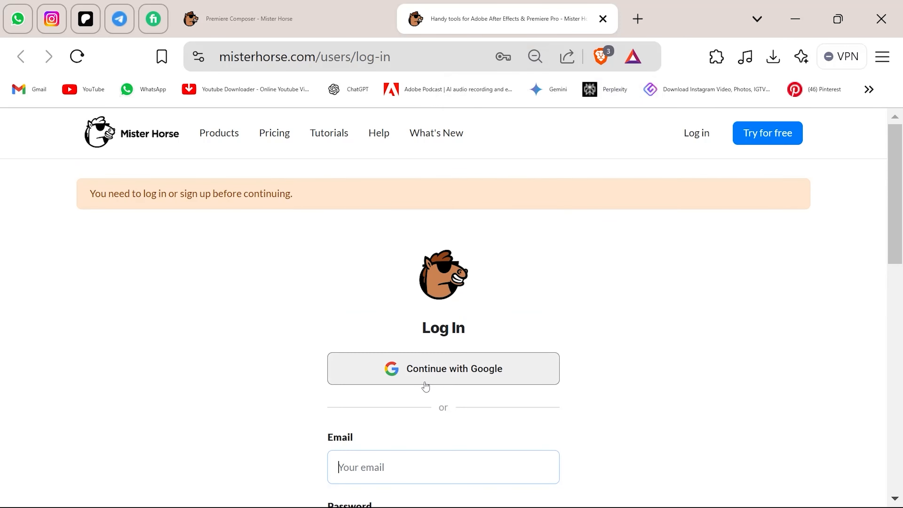
left_click(431, 371)
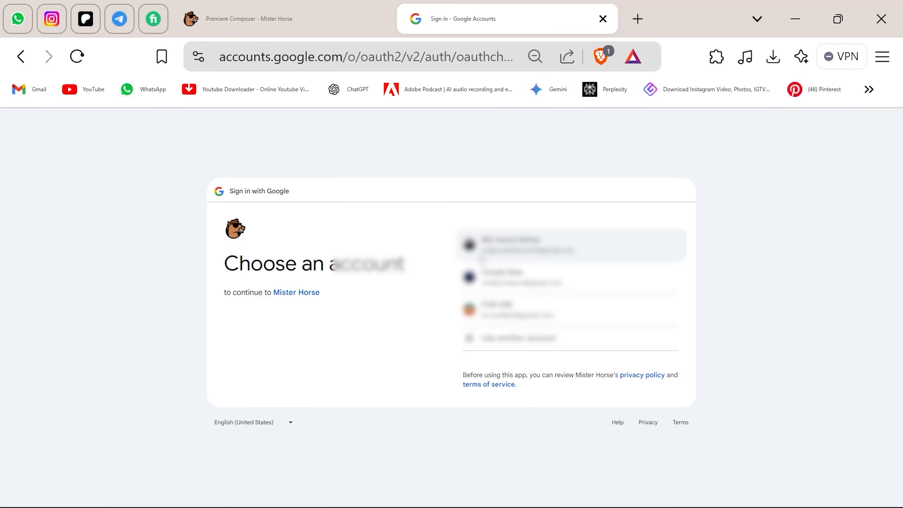
left_click(568, 245)
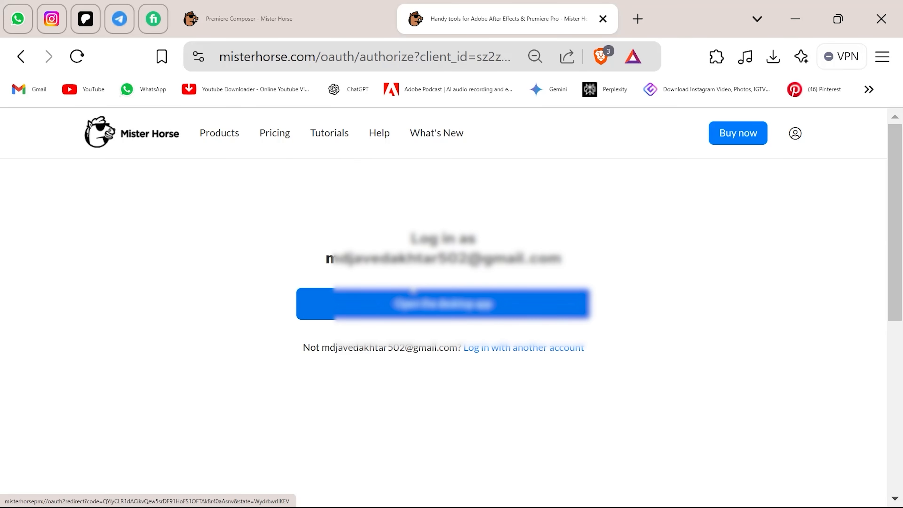
left_click(410, 310)
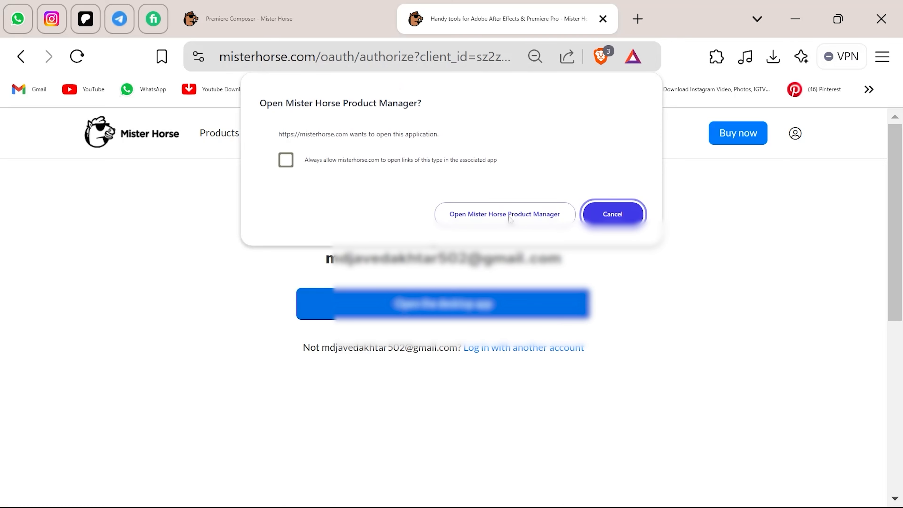
left_click(511, 215)
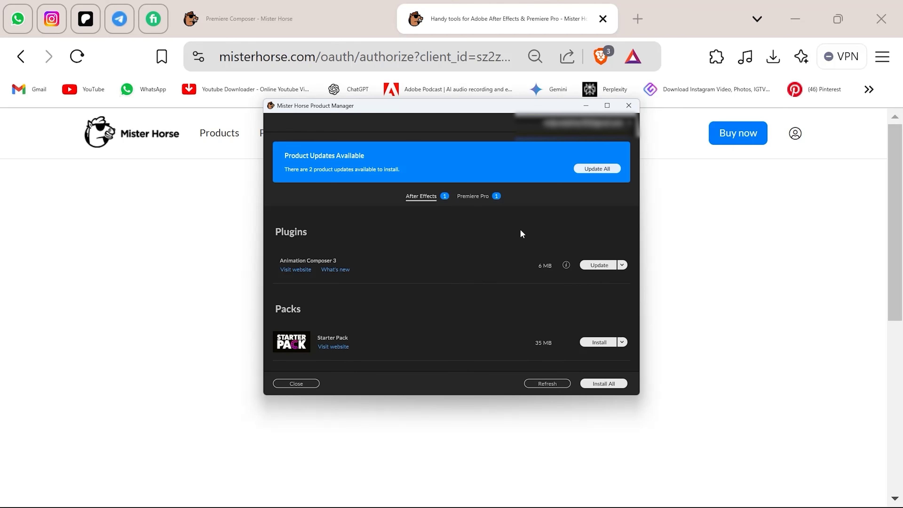
Update the Animation Composer 3 plugin and install the Starter Pack for After Effects.
left_click(486, 198)
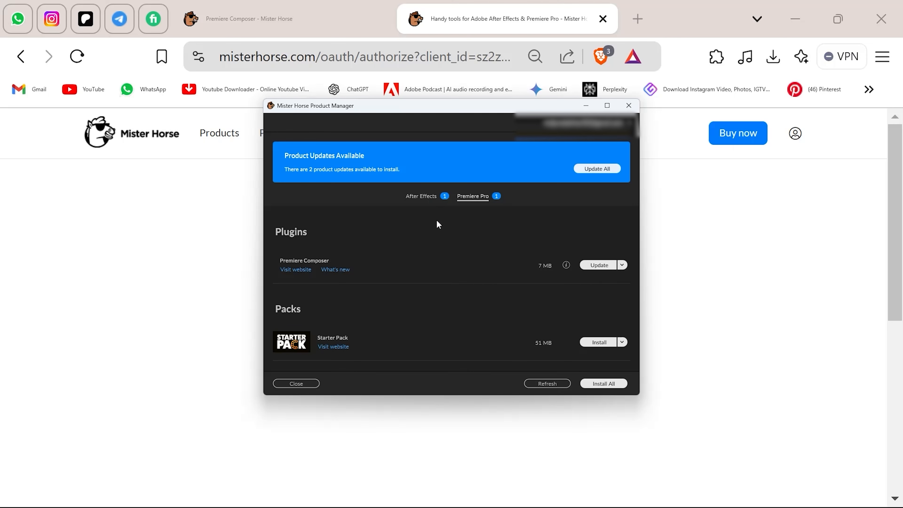
left_click(426, 202)
left_click(597, 265)
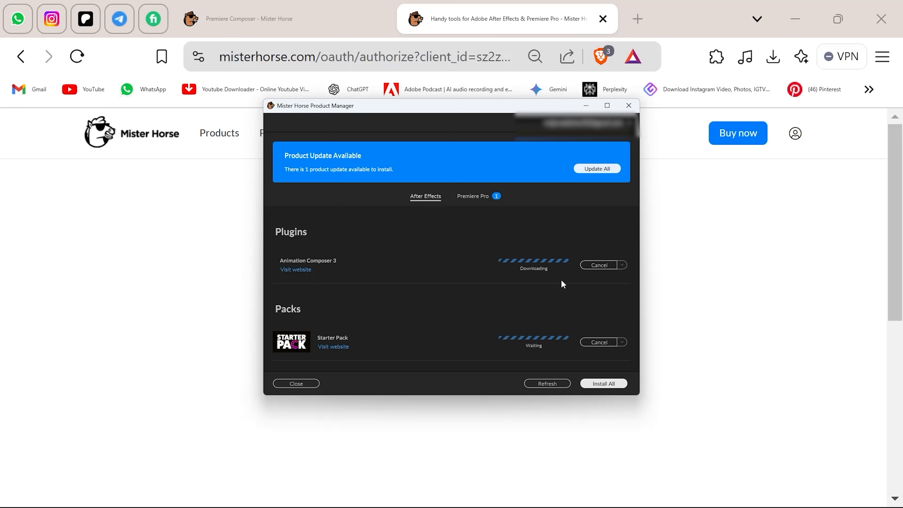
Update Premiere Composer and install the Starter Pack for Premiere Pro, check the installations, and close the product manager.
left_click(479, 197)
left_click(597, 265)
left_click(597, 289)
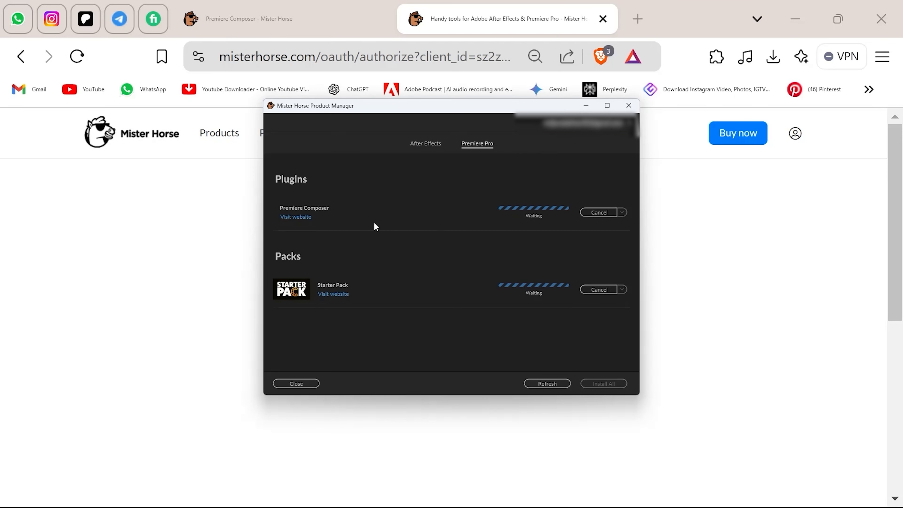
left_click(421, 146)
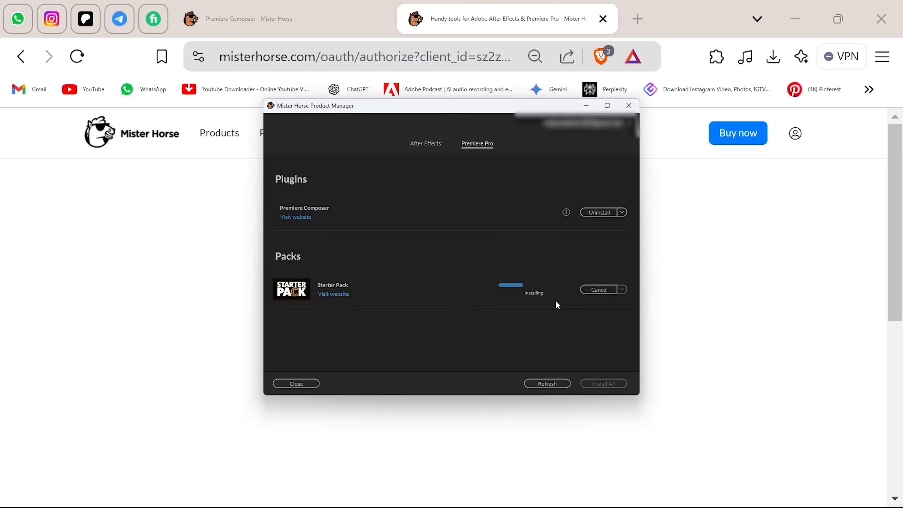
left_click(429, 147)
left_click(302, 383)
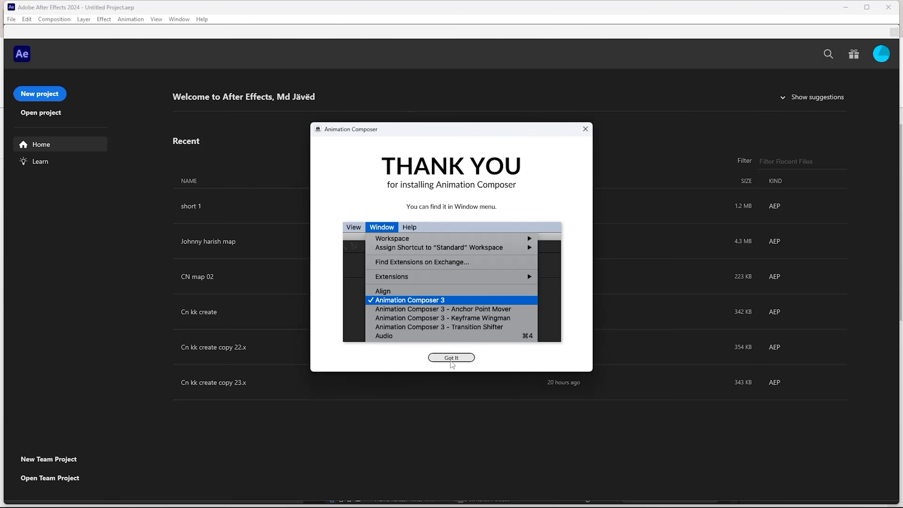
In After Effects, dismiss the Animation Composer thank-you message, create a new project and open Animation Composer 3.
left_click(451, 357)
left_click(55, 94)
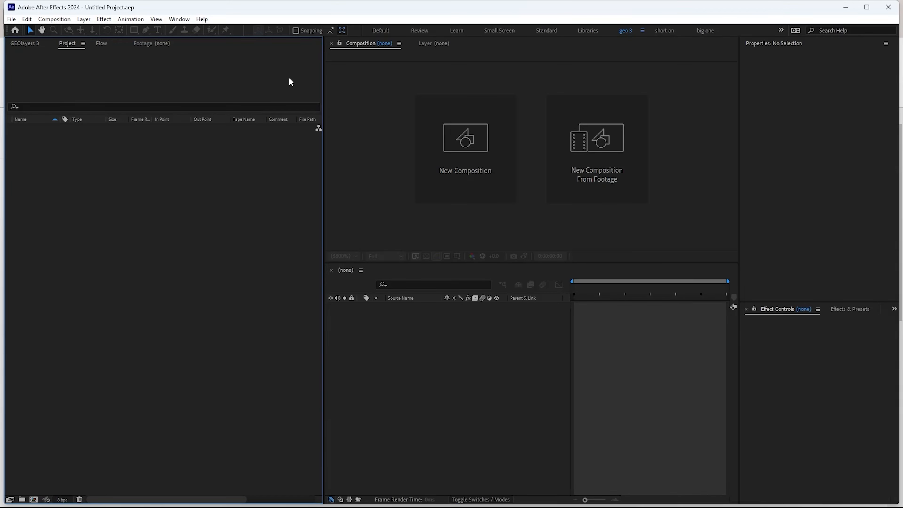
left_click(179, 19)
left_click(242, 91)
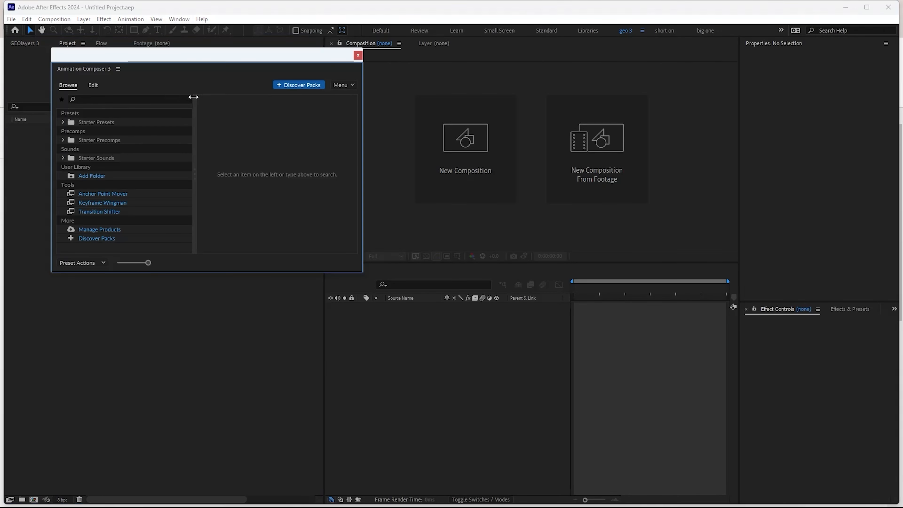
left_click(87, 177)
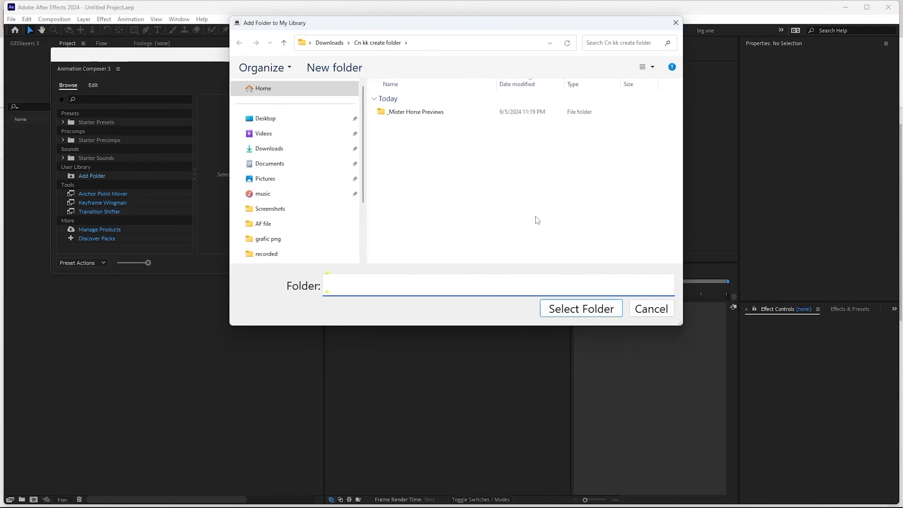
left_click(640, 304)
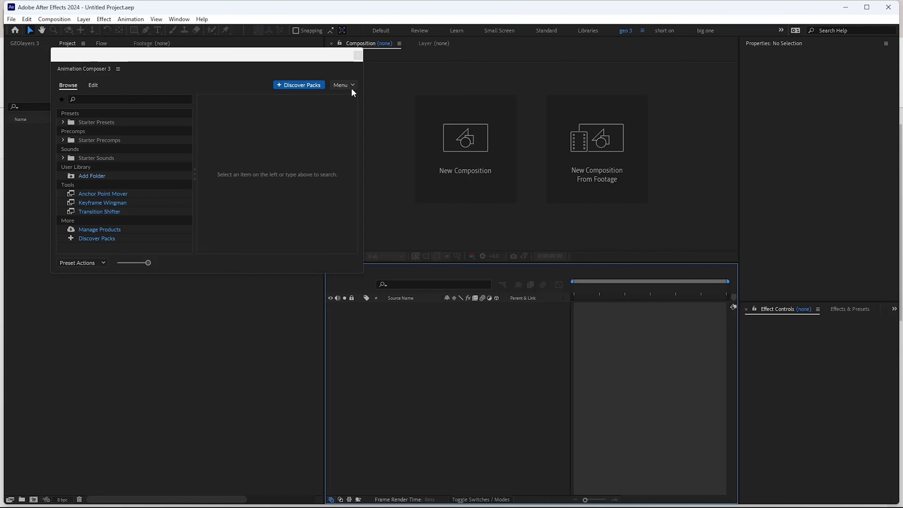